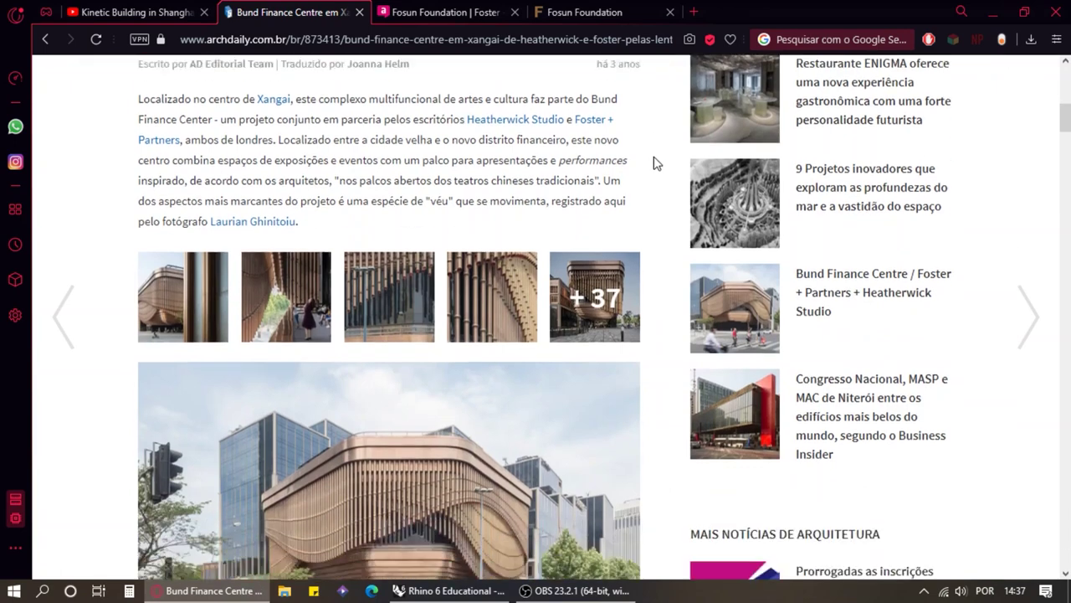
# Step: Examine the Bund Finance Centre and Fosun Foundation web pages for reference photos of the building's veil-like façade
pyautogui.scroll(10, 643, 147)
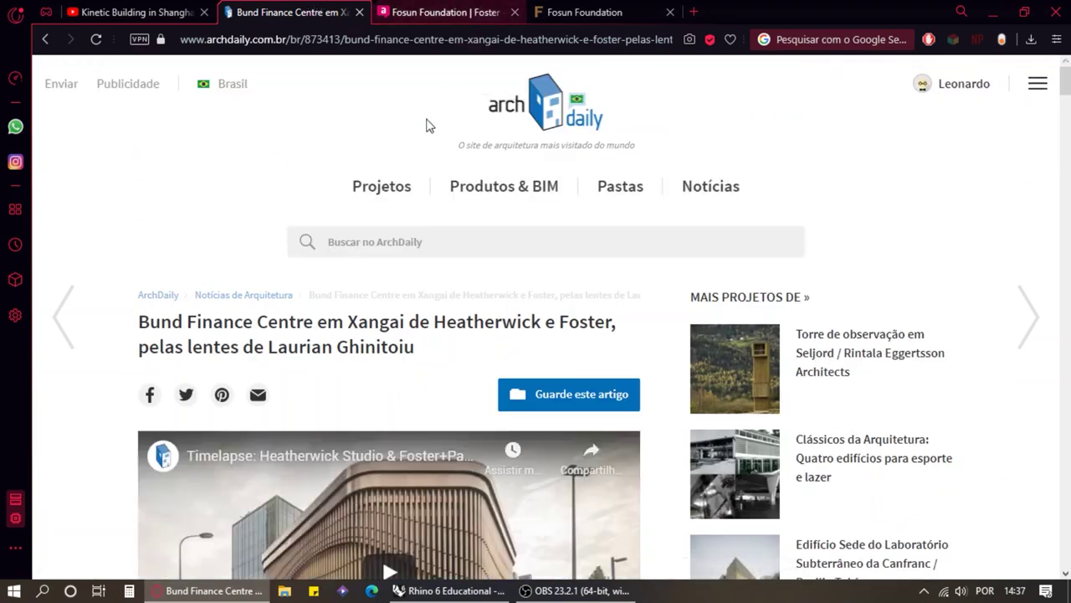
pyautogui.scroll(-11, 428, 136)
pyautogui.scroll(-3, 459, 177)
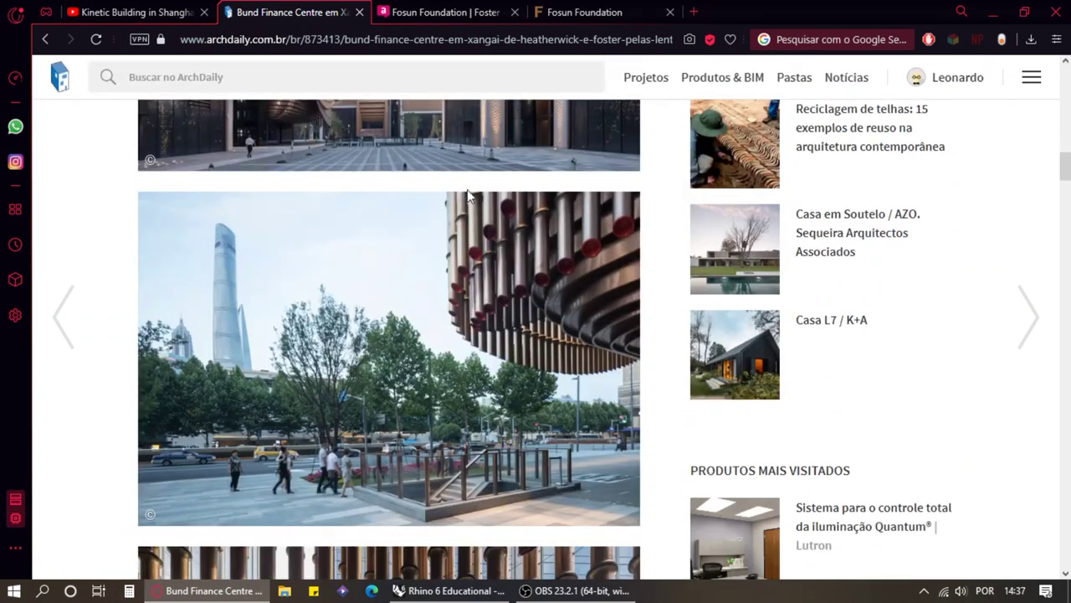
pyautogui.scroll(-2, 643, 220)
pyautogui.click(445, 11)
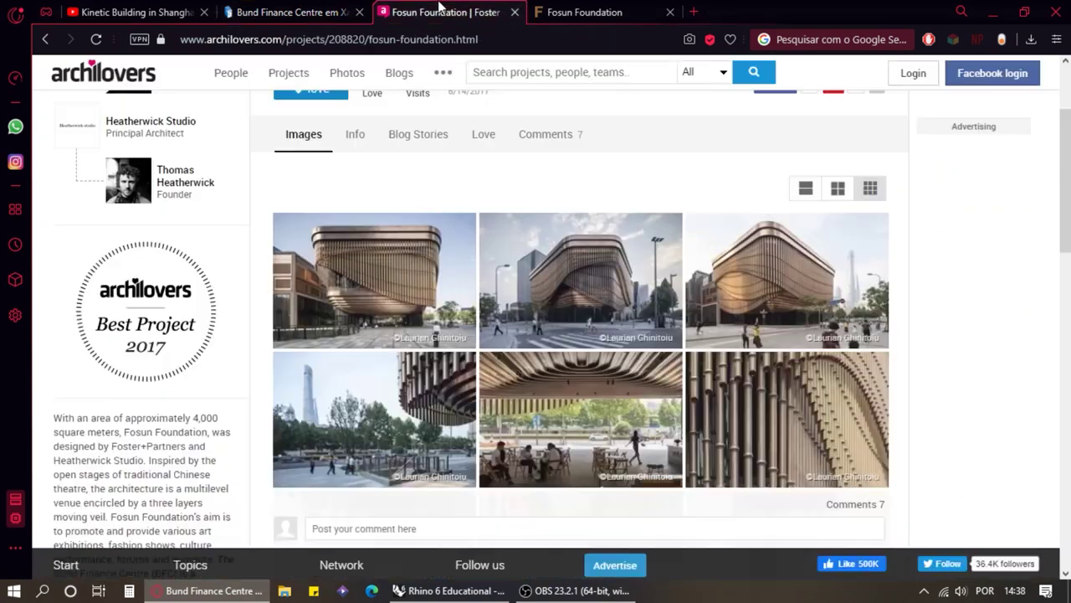
pyautogui.scroll(-2, 500, 201)
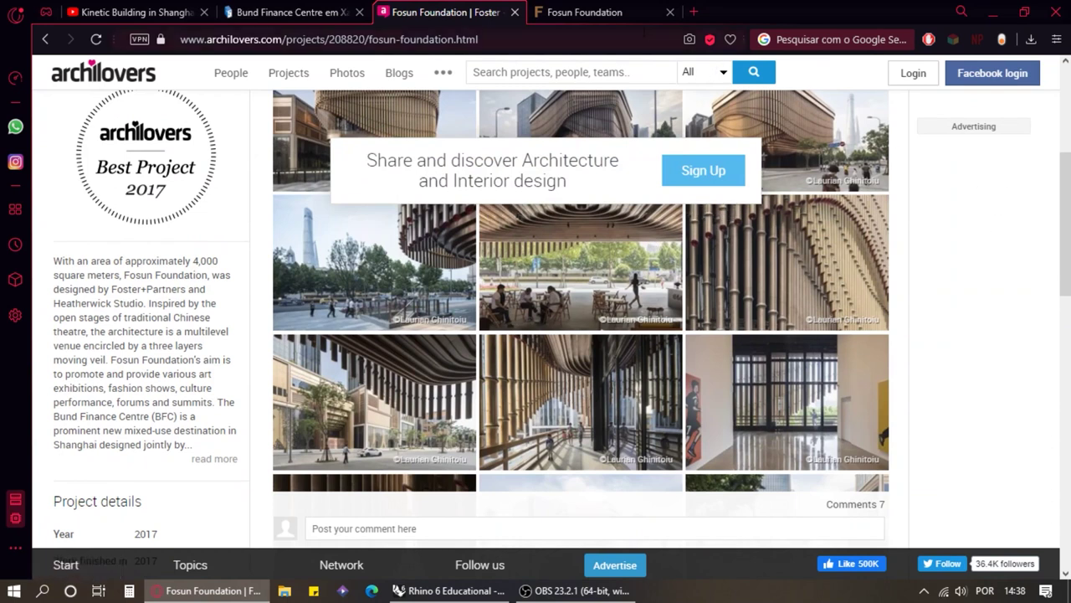
pyautogui.click(619, 15)
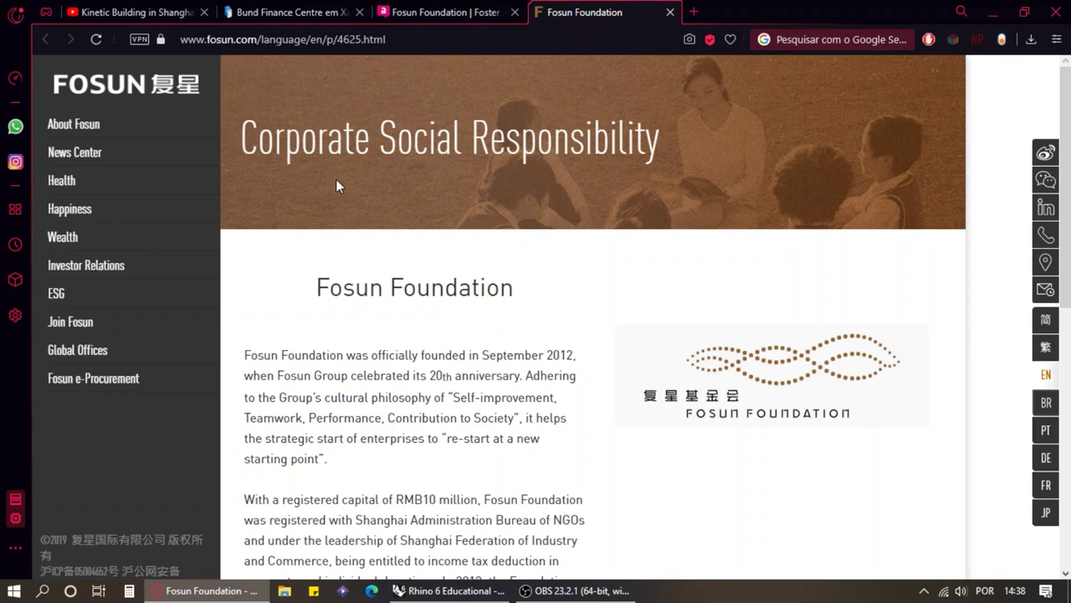
pyautogui.click(325, 10)
pyautogui.click(494, 249)
pyautogui.scroll(-4, 633, 195)
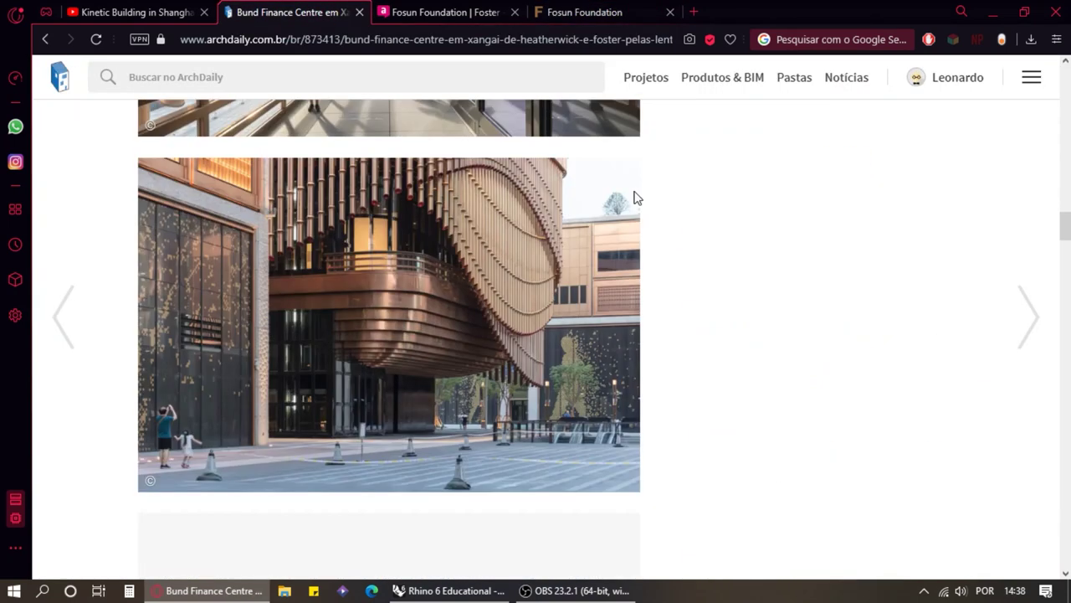
pyautogui.scroll(3, 636, 193)
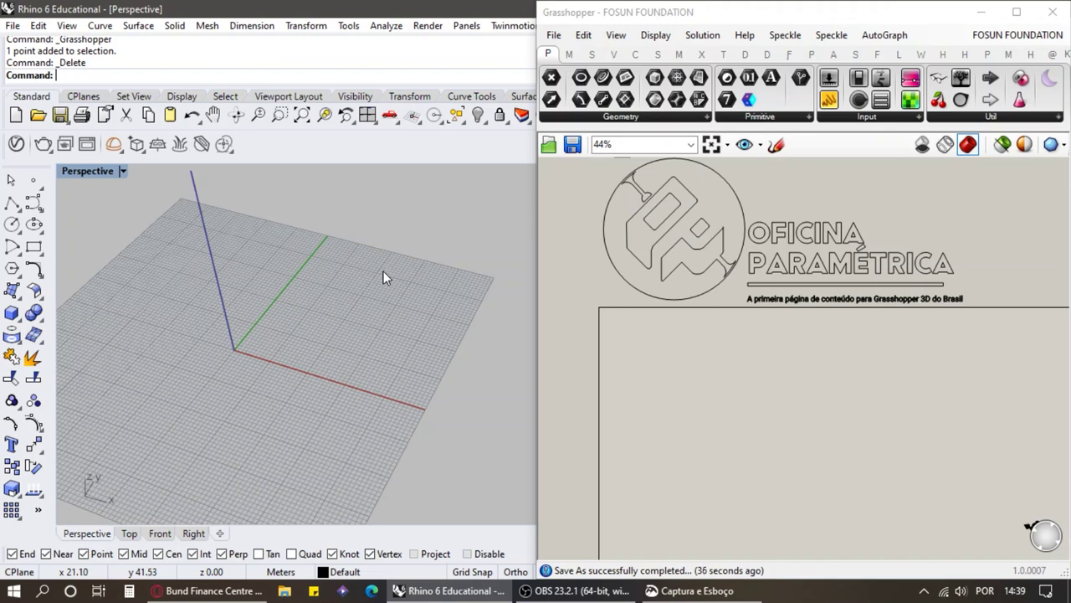
# Step: Place a single point object on the grid in Rhino's Perspective view, clear of the origin, and select it
pyautogui.scroll(2, 383, 271)
pyautogui.click(33, 179)
pyautogui.click(393, 332)
pyautogui.scroll(2, 408, 335)
pyautogui.scroll(-3, 393, 334)
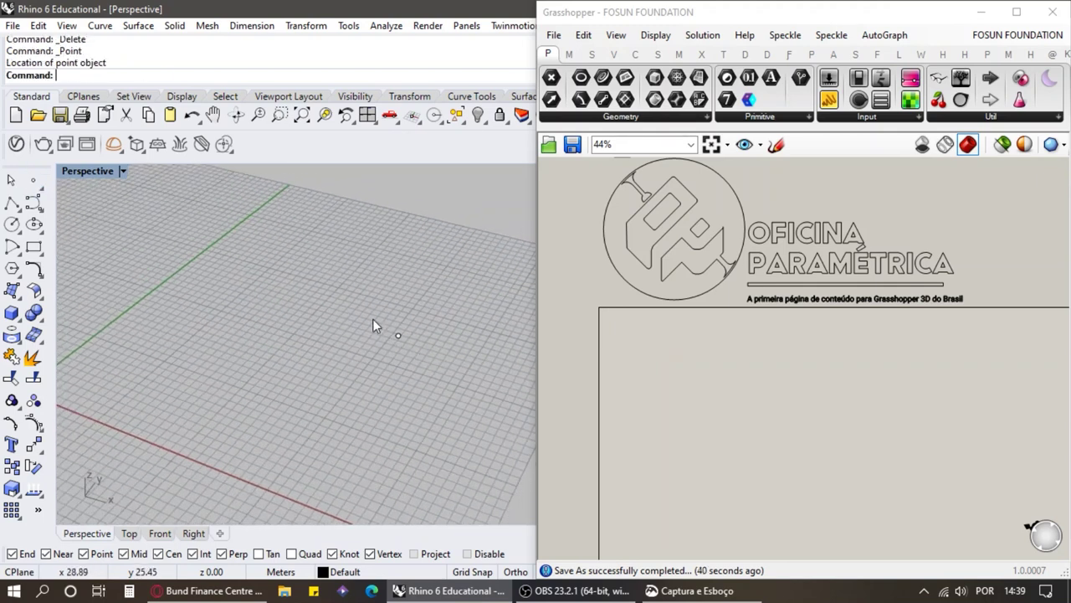
pyautogui.moveTo(363, 306); pyautogui.dragTo(469, 368)
# Step: Add a Point parameter to the Grasshopper canvas and reference the Rhino point in it
pyautogui.doubleClick(702, 368)
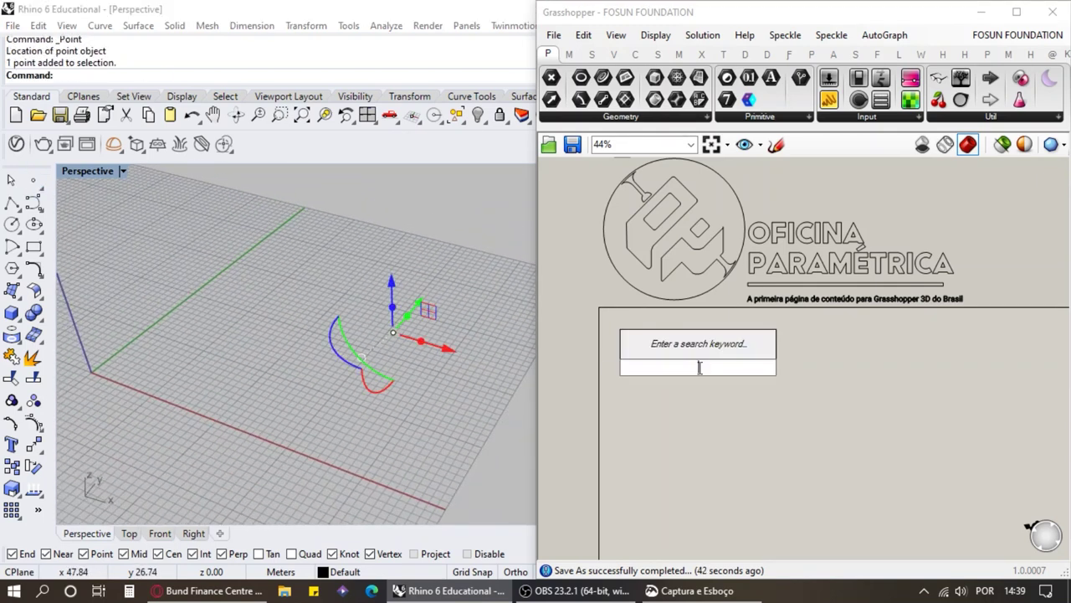
pyautogui.write('point')
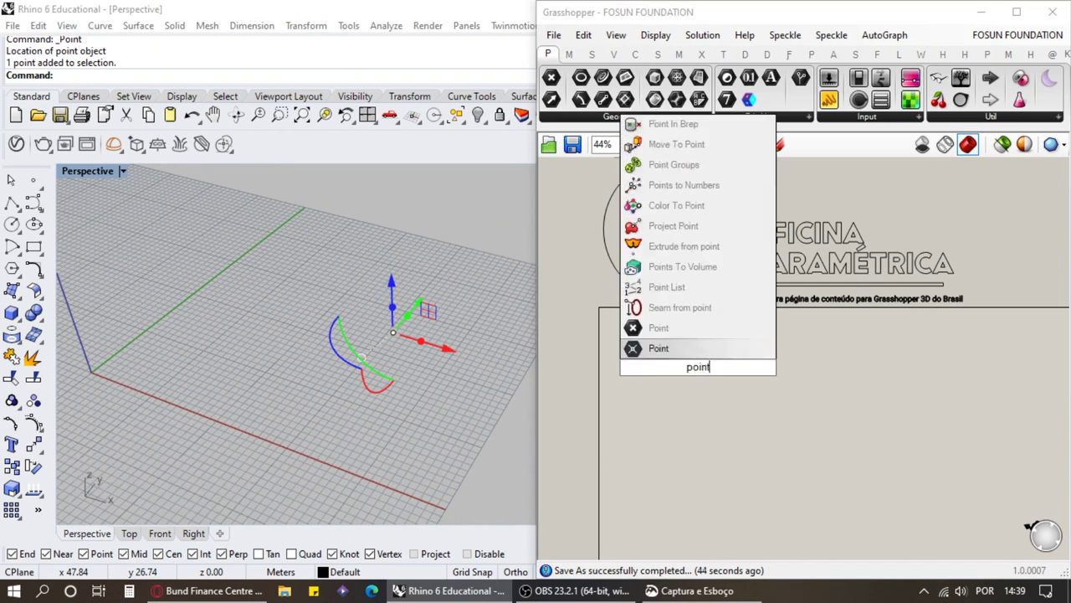
pyautogui.click(688, 341)
pyautogui.click(501, 330)
pyautogui.rightClick(701, 370)
pyautogui.click(753, 454)
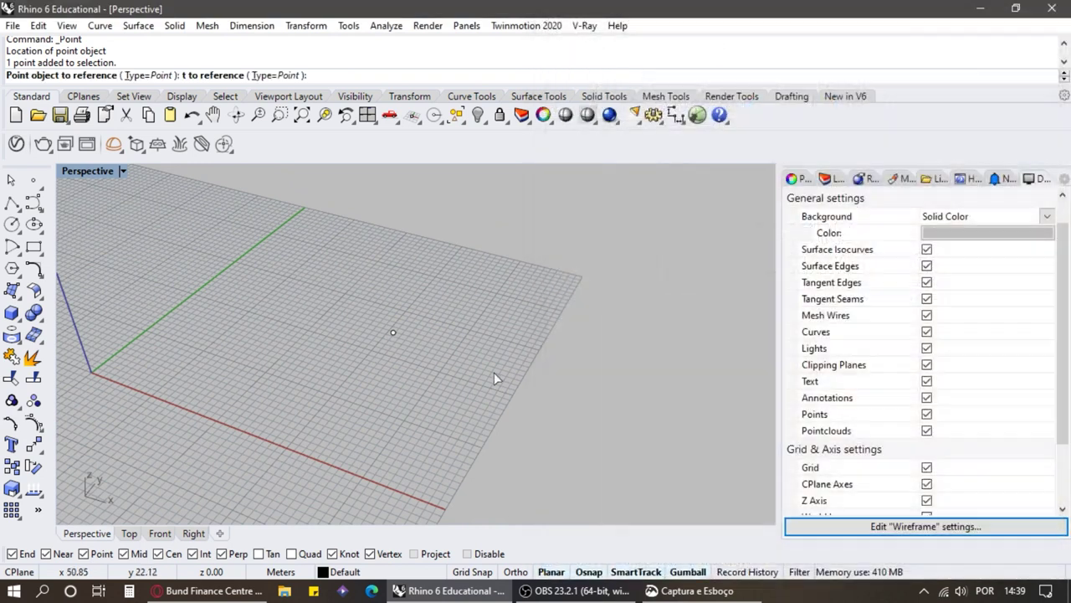
pyautogui.click(394, 332)
pyautogui.scroll(4, 652, 322)
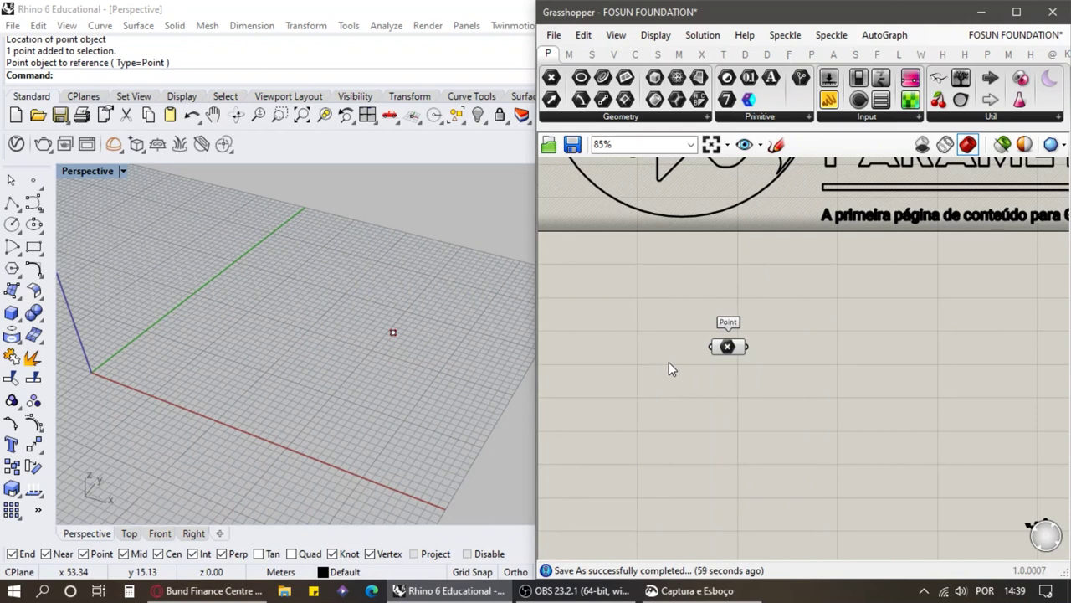
# Step: Add a Rectangle component and connect the Point parameter to its plane input P
pyautogui.doubleClick(848, 346)
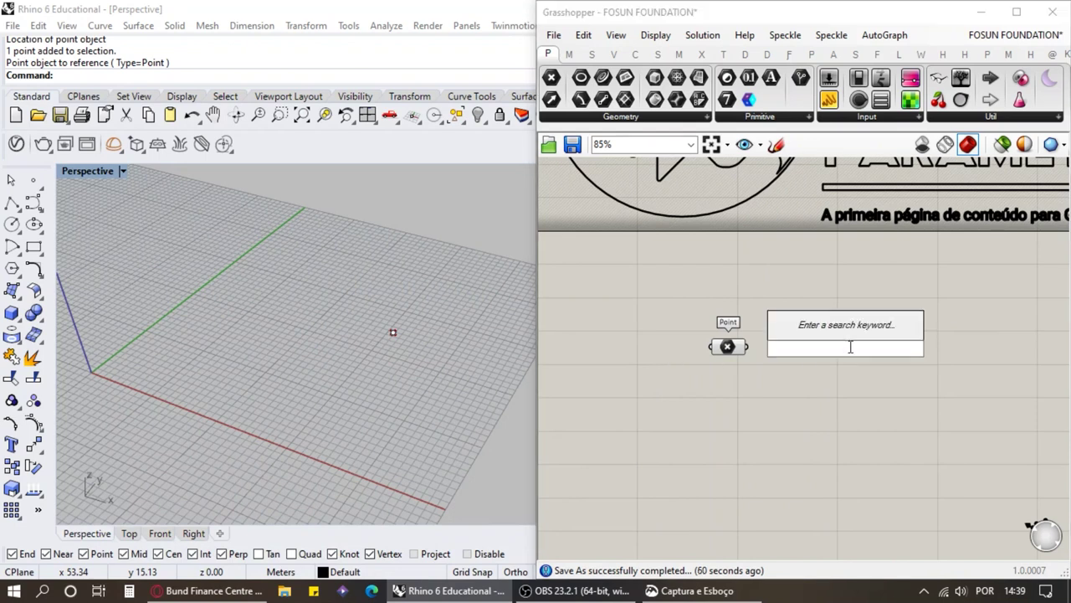
pyautogui.write('rectang')
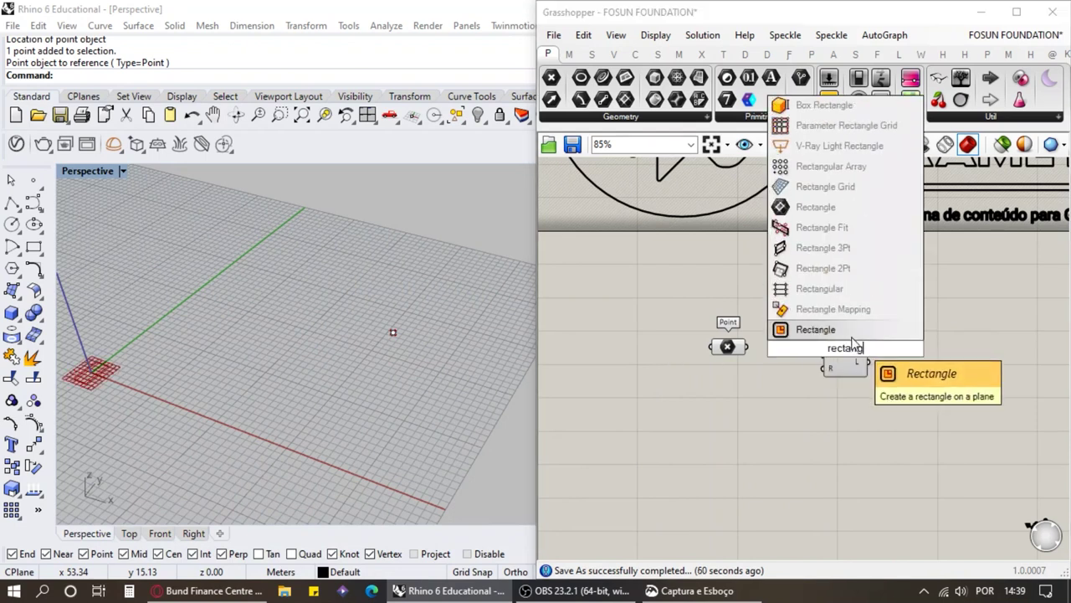
pyautogui.press('Return')
pyautogui.moveTo(746, 346); pyautogui.dragTo(906, 404)
pyautogui.scroll(-2, 676, 360)
pyautogui.scroll(4, 832, 434)
# Step: Create a number slider starting at 0, duplicate it, and connect the two sliders to the Rectangle's X and Y inputs
pyautogui.doubleClick(667, 414)
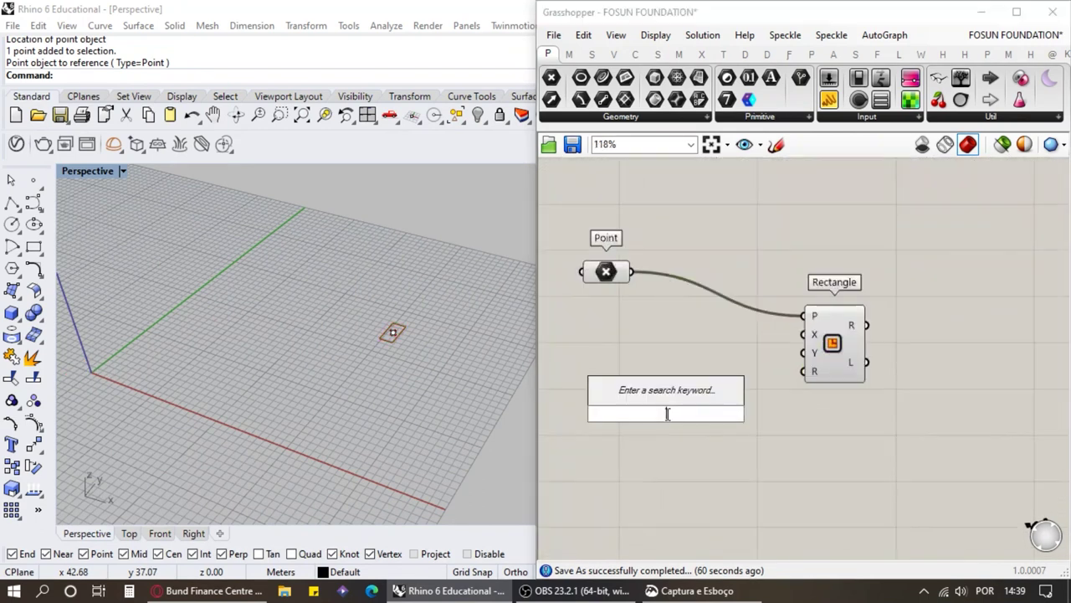
pyautogui.write('0')
pyautogui.press('Return')
pyautogui.moveTo(666, 413); pyautogui.dragTo(612, 357)
pyautogui.hotkey('ctrl', 'c')
pyautogui.hotkey('ctrl', 'v')
pyautogui.moveTo(660, 329); pyautogui.dragTo(803, 334)
pyautogui.moveTo(666, 357); pyautogui.dragTo(804, 352)
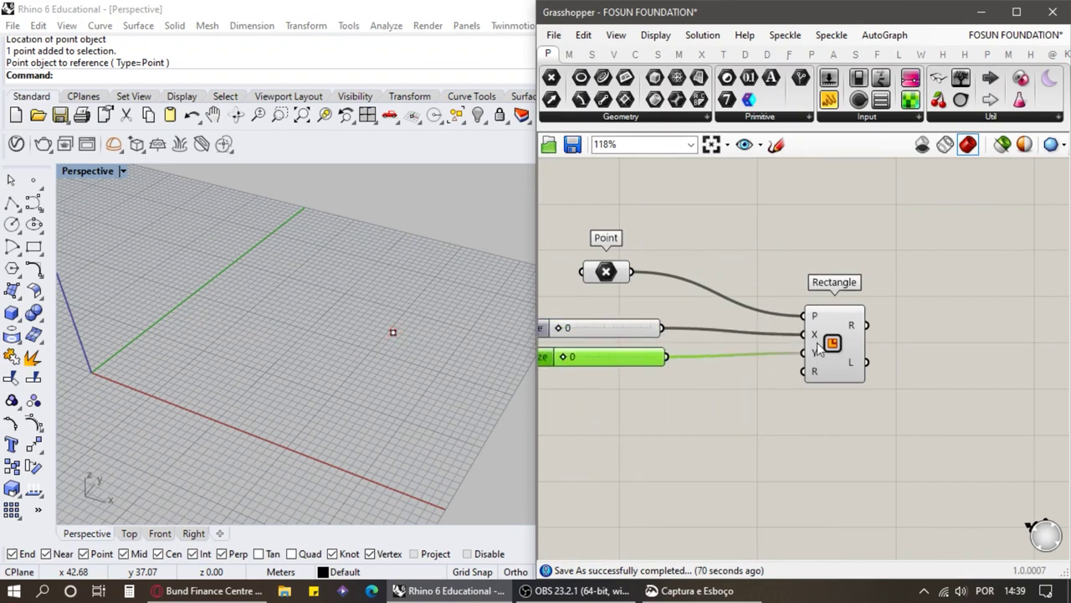
# Step: Set the rectangle's X Size slider to 38 and its Y Size slider to 41
pyautogui.scroll(-1, 677, 333)
pyautogui.scroll(2, 678, 332)
pyautogui.moveTo(640, 327); pyautogui.dragTo(684, 338)
pyautogui.moveTo(635, 365); pyautogui.dragTo(681, 360)
pyautogui.moveTo(243, 322); pyautogui.dragTo(334, 340, button='right')
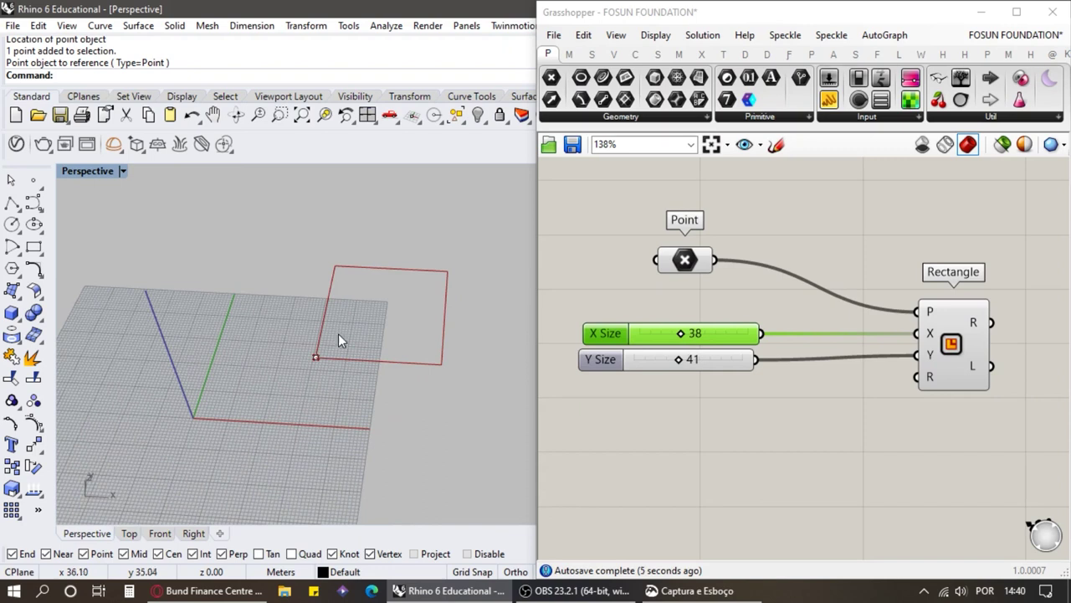
pyautogui.scroll(-3, 591, 306)
pyautogui.scroll(3, 695, 333)
# Step: Duplicate the size slider, connect the copy to the Rectangle's radius input R, and set it to 10
pyautogui.click(673, 340)
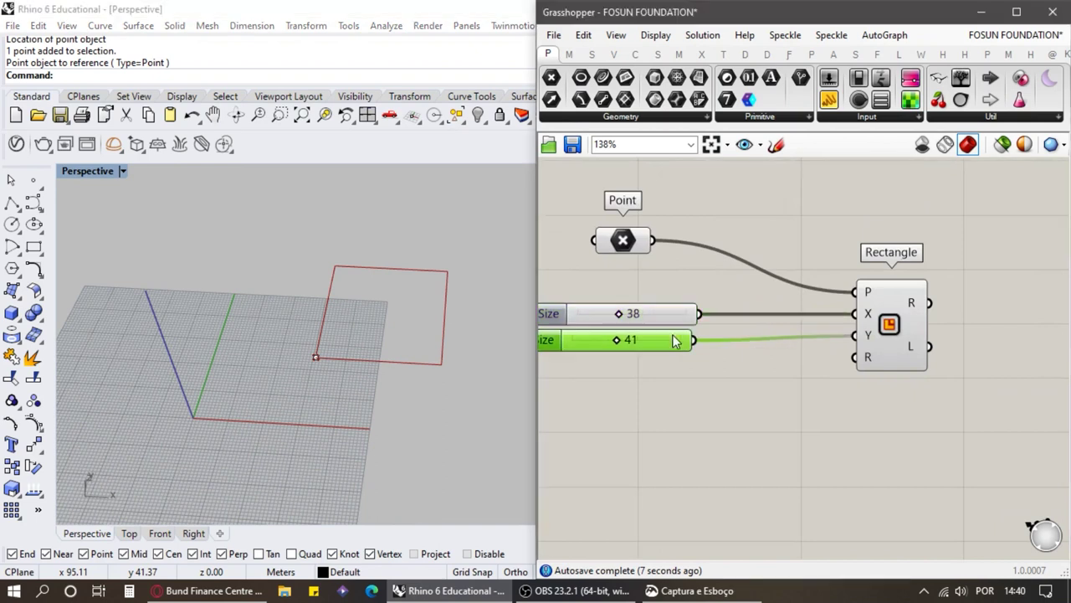
pyautogui.hotkey('ctrl', 'c')
pyautogui.hotkey('ctrl', 'v')
pyautogui.moveTo(664, 353); pyautogui.dragTo(855, 357)
pyautogui.moveTo(668, 400); pyautogui.dragTo(643, 402)
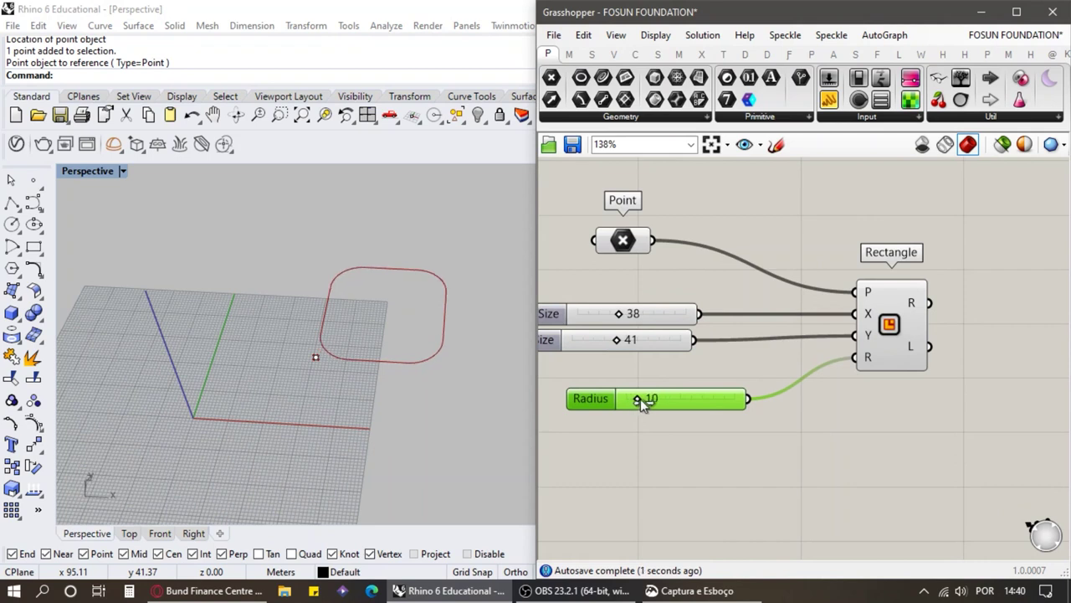
pyautogui.moveTo(435, 349)
pyautogui.mouseDown(button='right')
pyautogui.moveTo(443, 377)
pyautogui.moveTo(438, 326)
pyautogui.moveTo(455, 358)
pyautogui.moveTo(447, 351)
pyautogui.mouseUp(button='right')
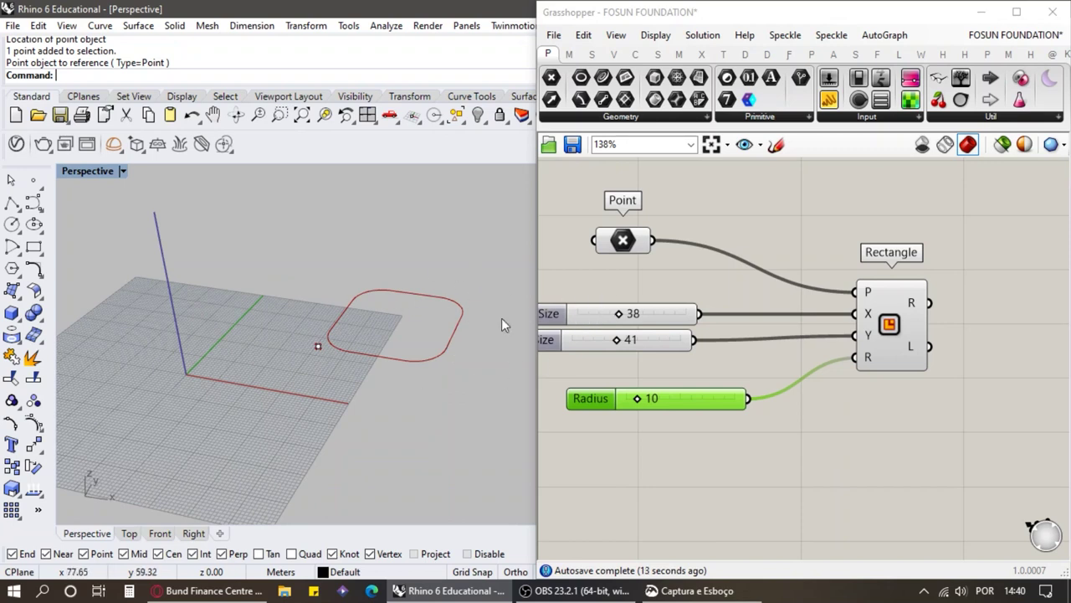
# Step: Add a Move component and connect the Rectangle's R output to its geometry input G
pyautogui.scroll(-2, 621, 333)
pyautogui.scroll(-2, 751, 346)
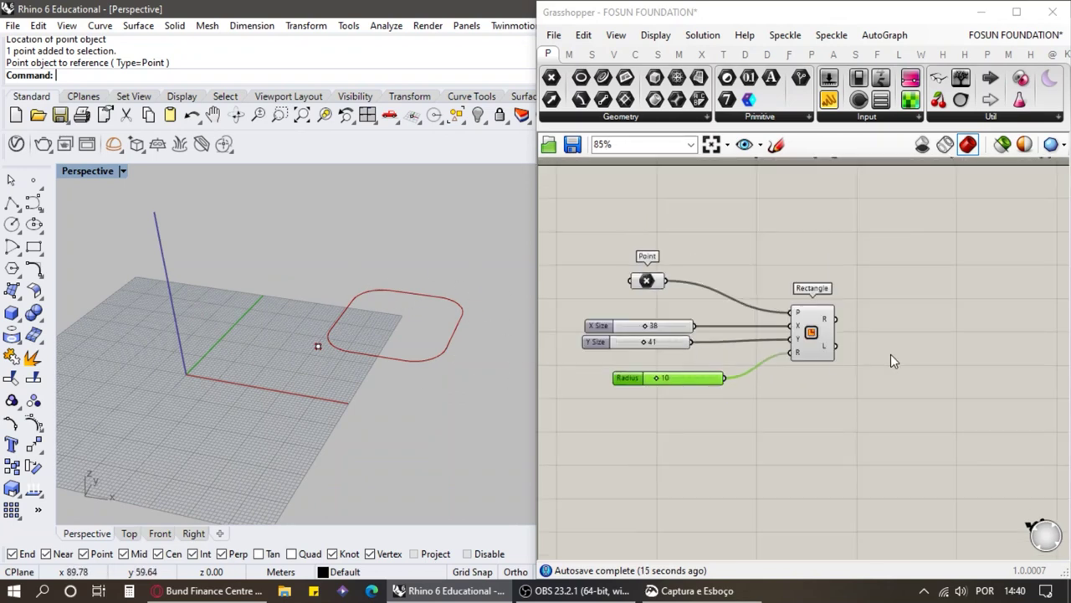
pyautogui.doubleClick(901, 364)
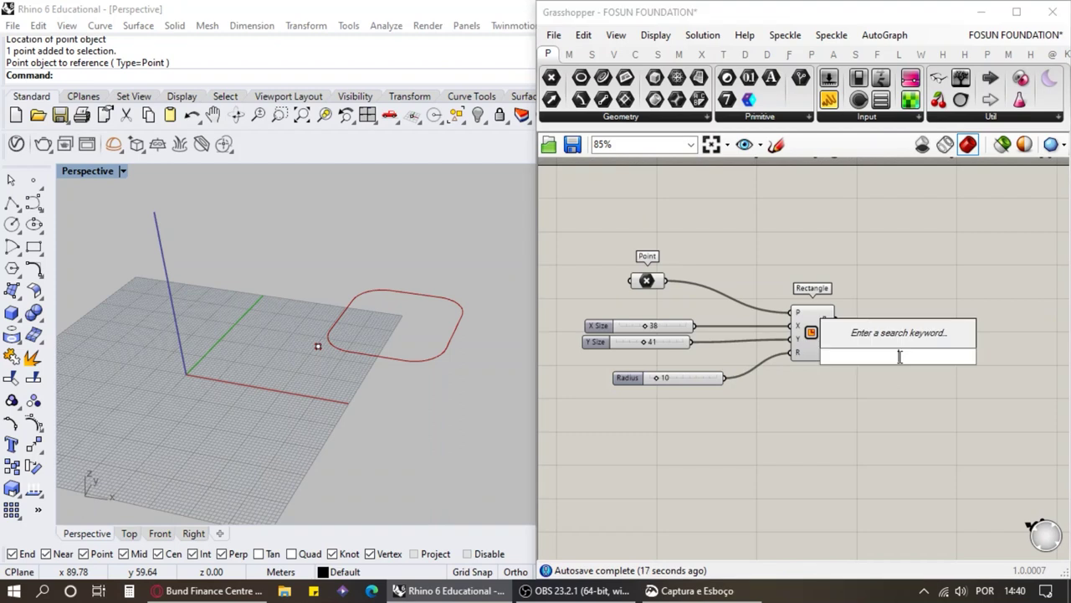
pyautogui.write('move')
pyautogui.click(910, 343)
pyautogui.scroll(-3, 948, 325)
pyautogui.scroll(4, 979, 311)
pyautogui.moveTo(760, 377); pyautogui.dragTo(859, 398)
pyautogui.moveTo(688, 335); pyautogui.dragTo(832, 389)
# Step: Add a Unit Z vector and connect it to the Move component's translation input T
pyautogui.scroll(1, 786, 366)
pyautogui.doubleClick(749, 391)
pyautogui.write('z')
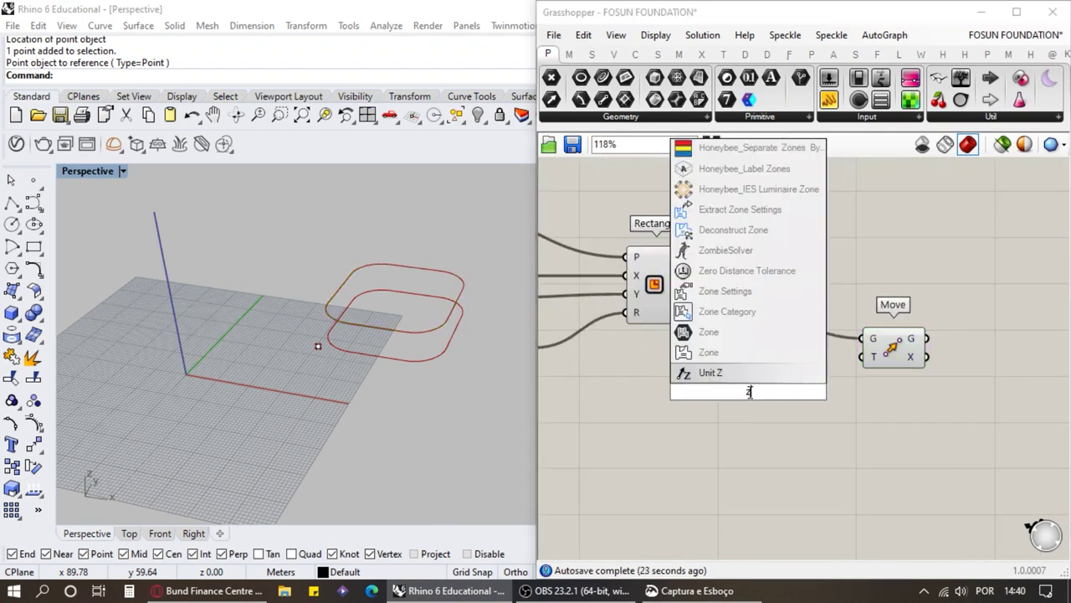
pyautogui.click(744, 376)
pyautogui.moveTo(780, 393); pyautogui.dragTo(901, 325)
pyautogui.scroll(-3, 1003, 308)
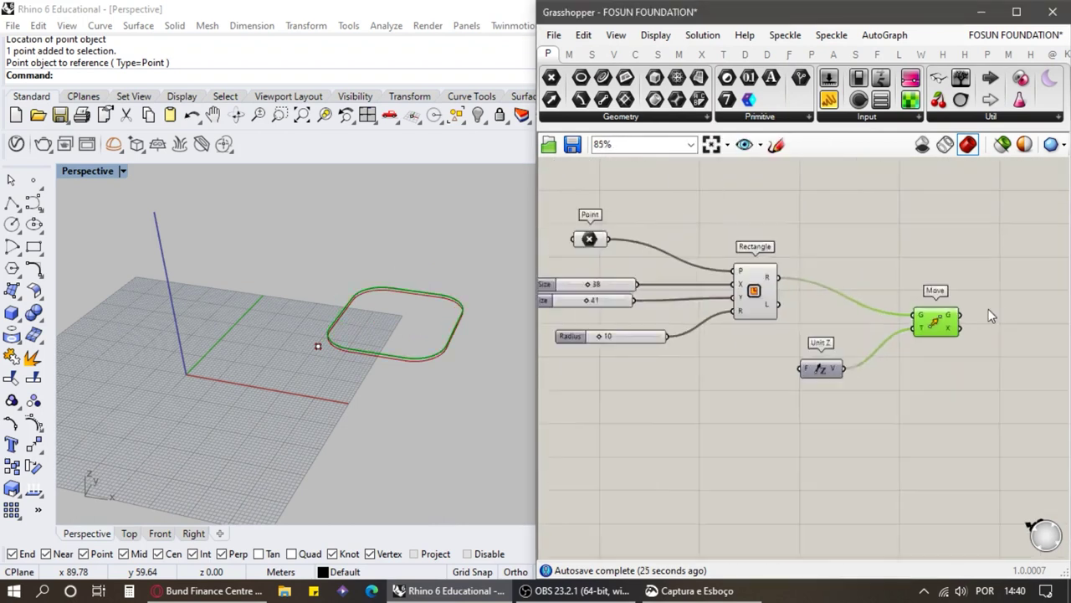
# Step: Add a number slider starting at 0 to the Unit Z factor input and set it to 12
pyautogui.scroll(3, 780, 377)
pyautogui.doubleClick(750, 370)
pyautogui.write('0<100')
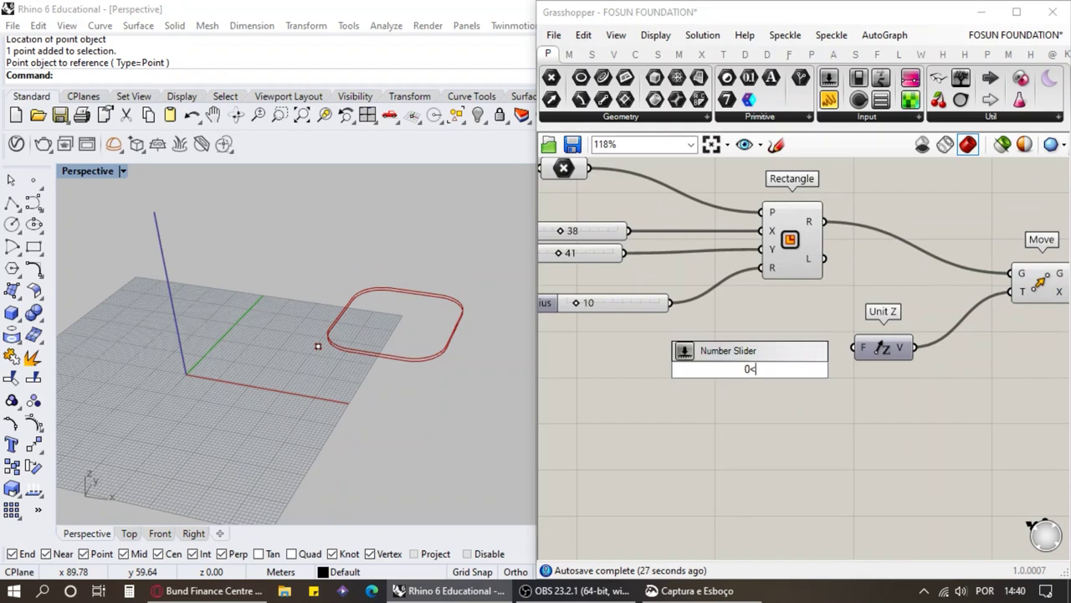
pyautogui.press('Return')
pyautogui.moveTo(827, 369); pyautogui.dragTo(855, 348)
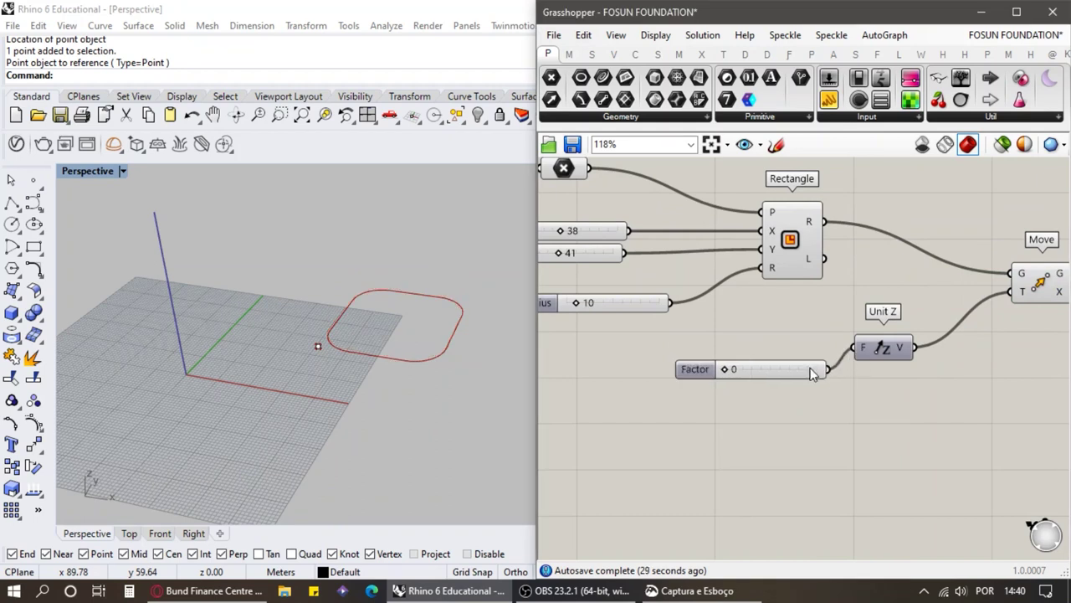
pyautogui.moveTo(725, 369); pyautogui.dragTo(800, 369)
pyautogui.scroll(5, 493, 337)
pyautogui.scroll(-5, 415, 362)
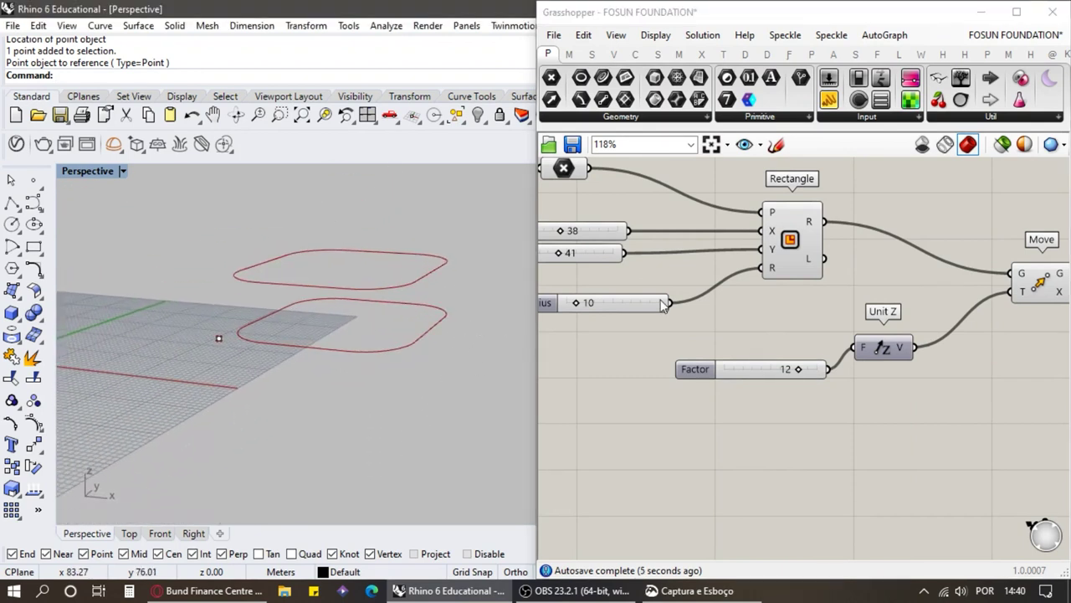
# Step: Add a Ruled Surface between the original rectangle as curve A and the moved rectangle as curve B
pyautogui.scroll(-3, 650, 326)
pyautogui.scroll(3, 889, 283)
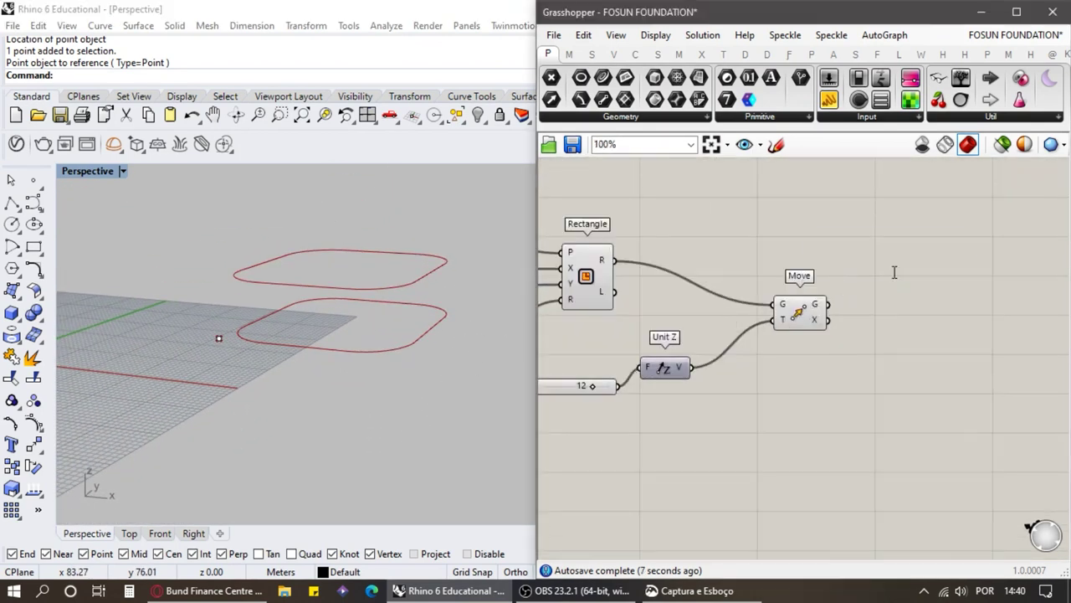
pyautogui.doubleClick(893, 271)
pyautogui.write('uled')
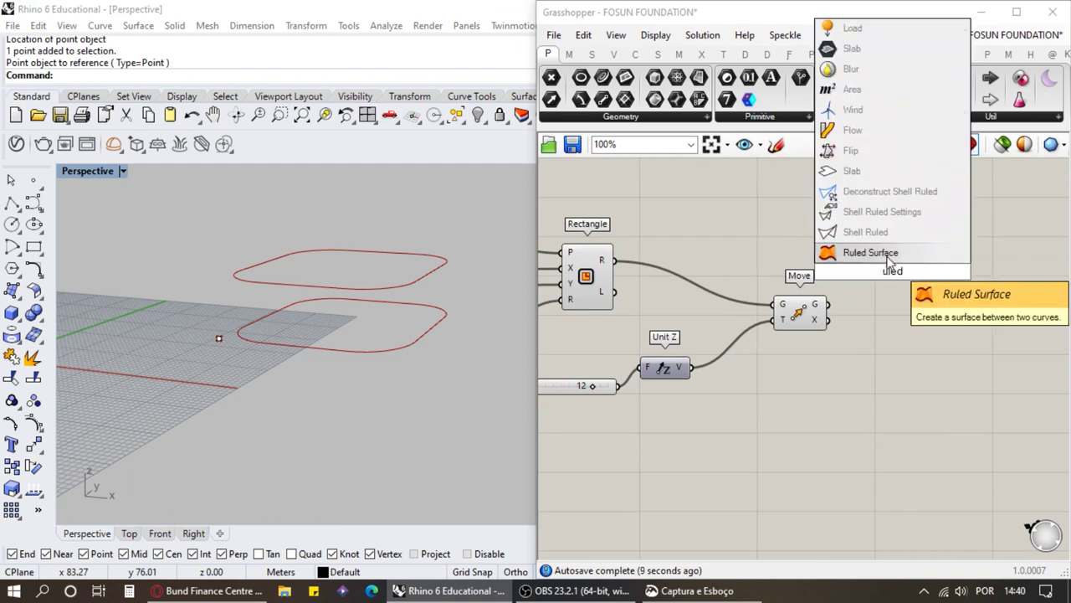
pyautogui.press('Return')
pyautogui.moveTo(616, 261); pyautogui.dragTo(856, 234)
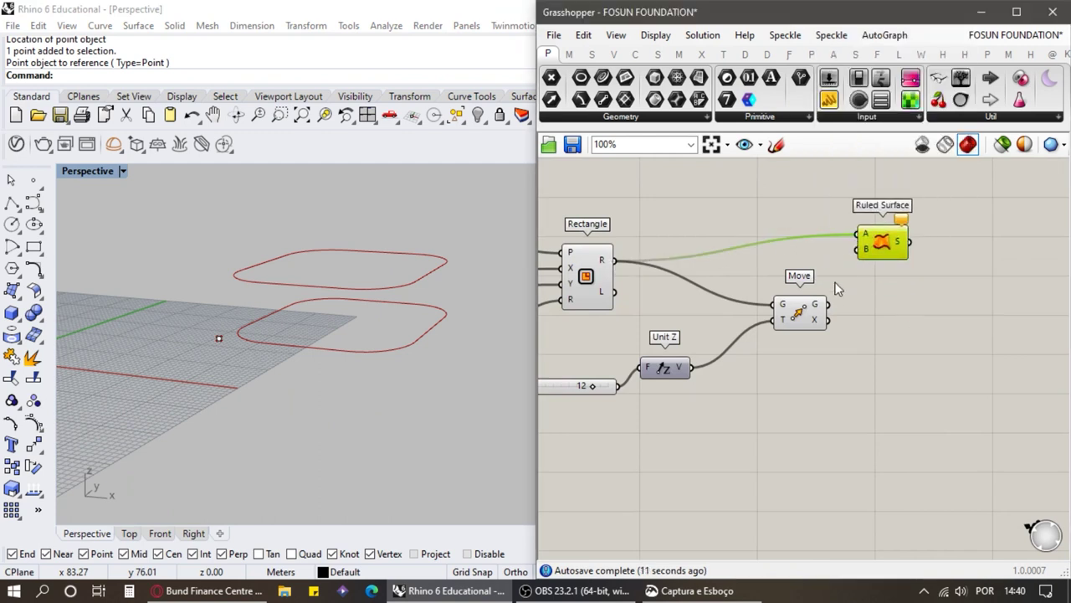
pyautogui.moveTo(829, 305); pyautogui.dragTo(863, 229)
pyautogui.click(880, 269)
pyautogui.scroll(4, 259, 284)
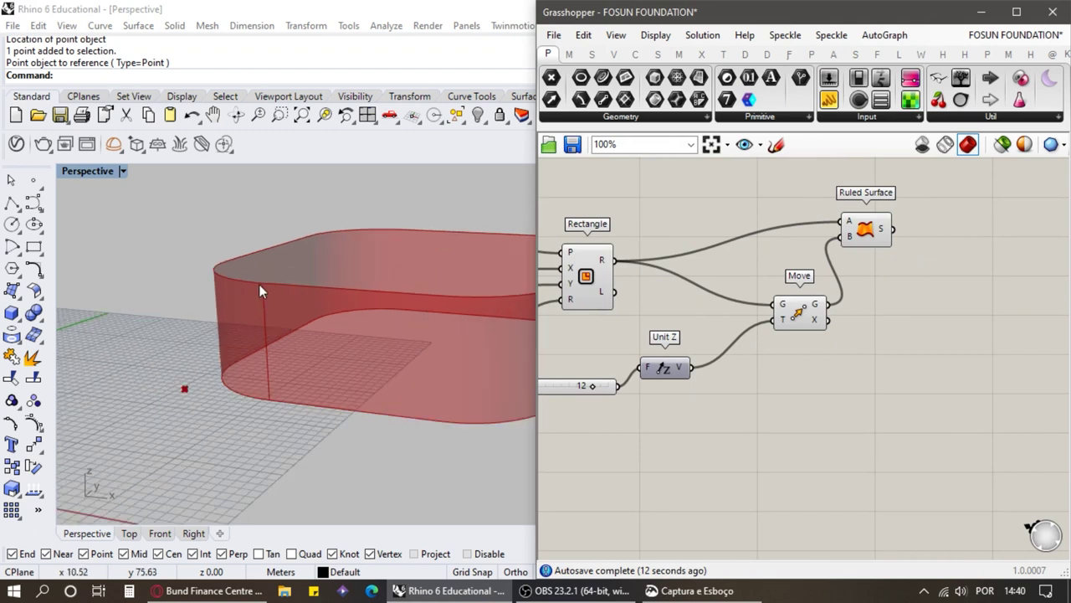
# Step: Add a Cap Holes component and connect the Ruled Surface output to its B input
pyautogui.moveTo(1053, 194); pyautogui.dragTo(893, 242, button='right')
pyautogui.doubleClick(893, 239)
pyautogui.write('cap h')
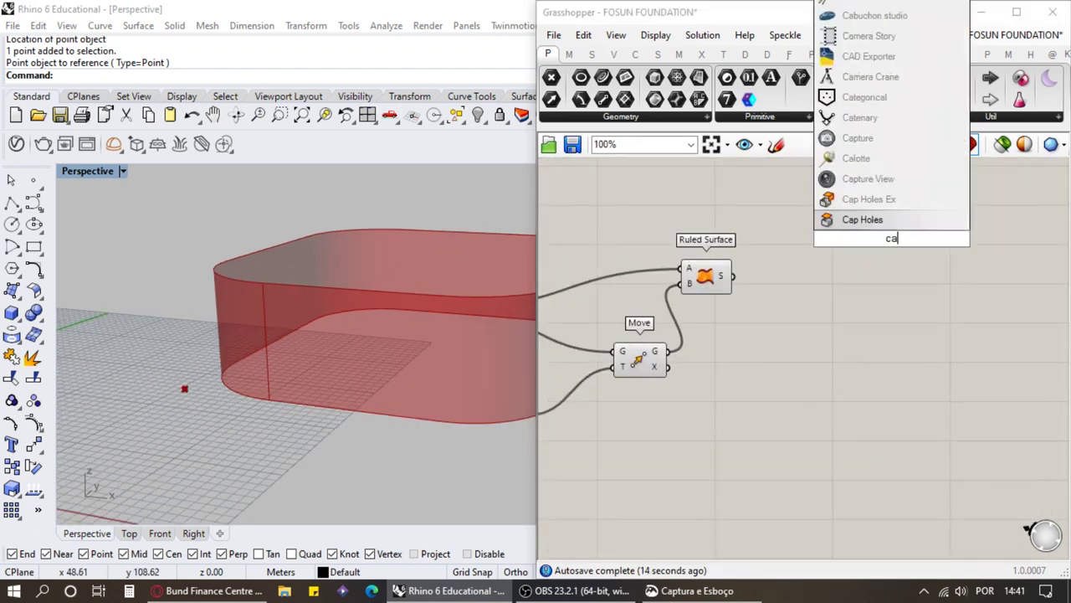
pyautogui.press('Return')
pyautogui.moveTo(733, 277); pyautogui.dragTo(850, 252)
# Step: Turn off the preview of the components before Cap Holes, including Rectangle, Move and Ruled Surface
pyautogui.scroll(-5, 885, 217)
pyautogui.scroll(4, 811, 241)
pyautogui.scroll(-4, 882, 315)
pyautogui.moveTo(880, 335); pyautogui.dragTo(716, 249)
pyautogui.middleClick(732, 244)
pyautogui.click(782, 198)
pyautogui.scroll(3, 902, 306)
pyautogui.click(901, 306)
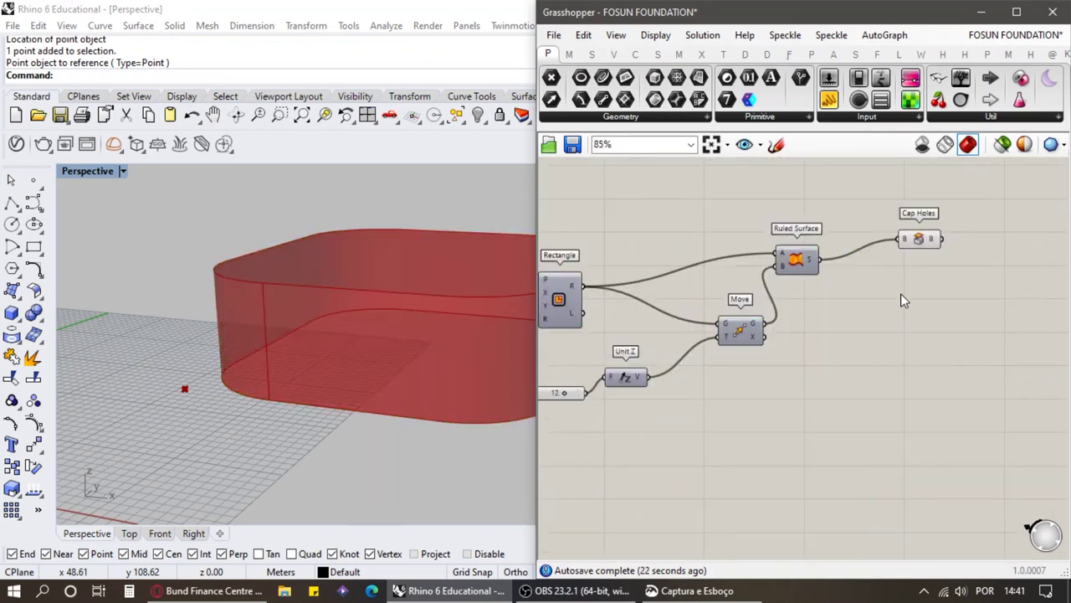
pyautogui.scroll(-5, 374, 348)
pyautogui.moveTo(374, 349); pyautogui.dragTo(374, 329, button='right')
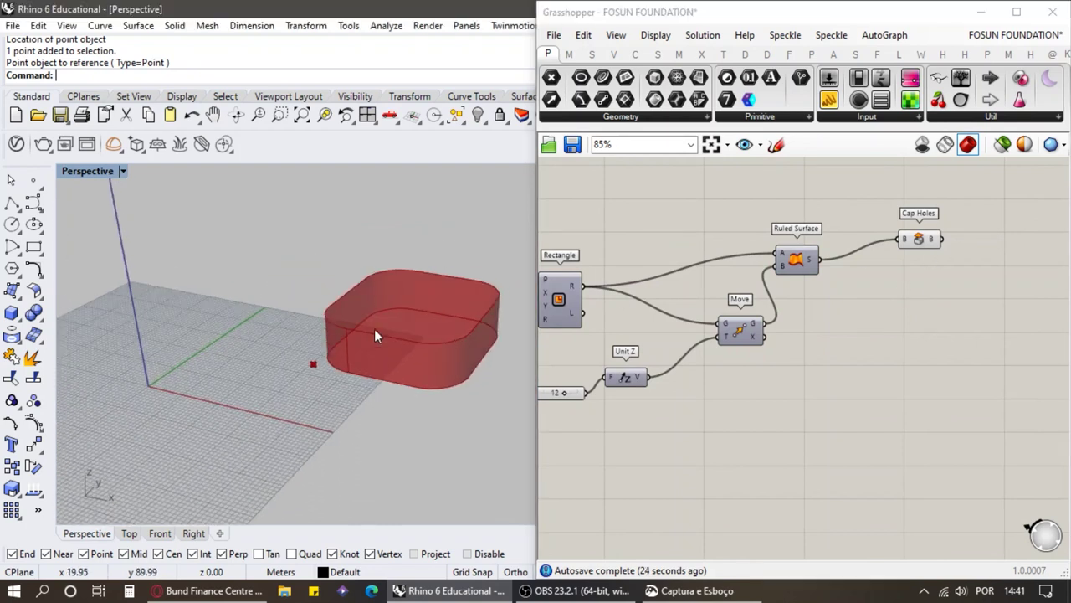
pyautogui.scroll(7, 494, 305)
pyautogui.moveTo(494, 305); pyautogui.dragTo(497, 280, button='right')
pyautogui.scroll(-3, 421, 219)
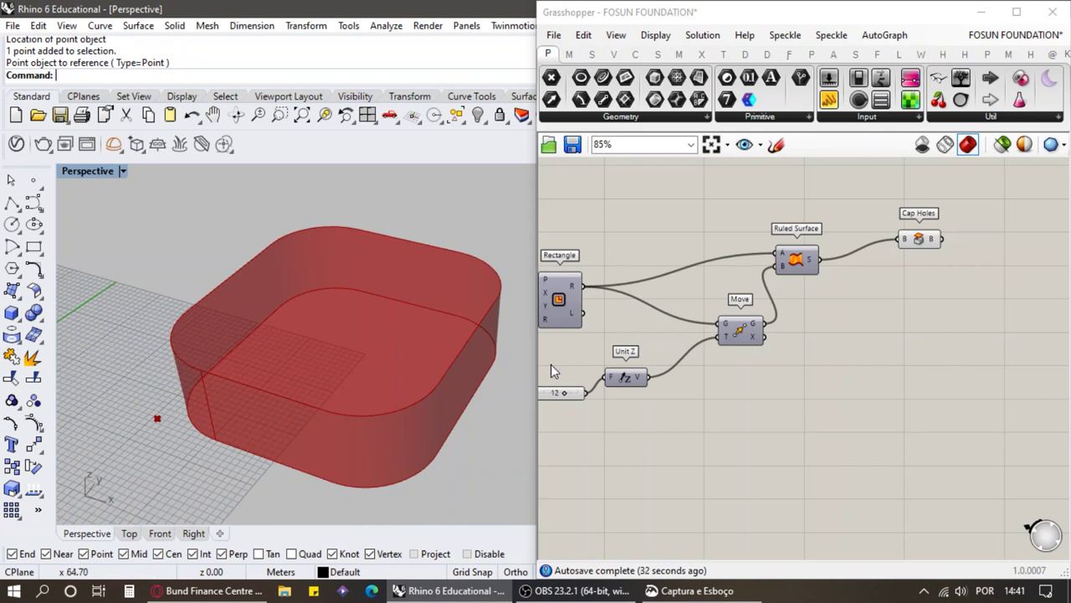
# Step: Turn the preview of the Move component back on to show the moved rectangle
pyautogui.scroll(-3, 740, 277)
pyautogui.scroll(4, 837, 277)
pyautogui.click(657, 334)
pyautogui.middleClick(657, 334)
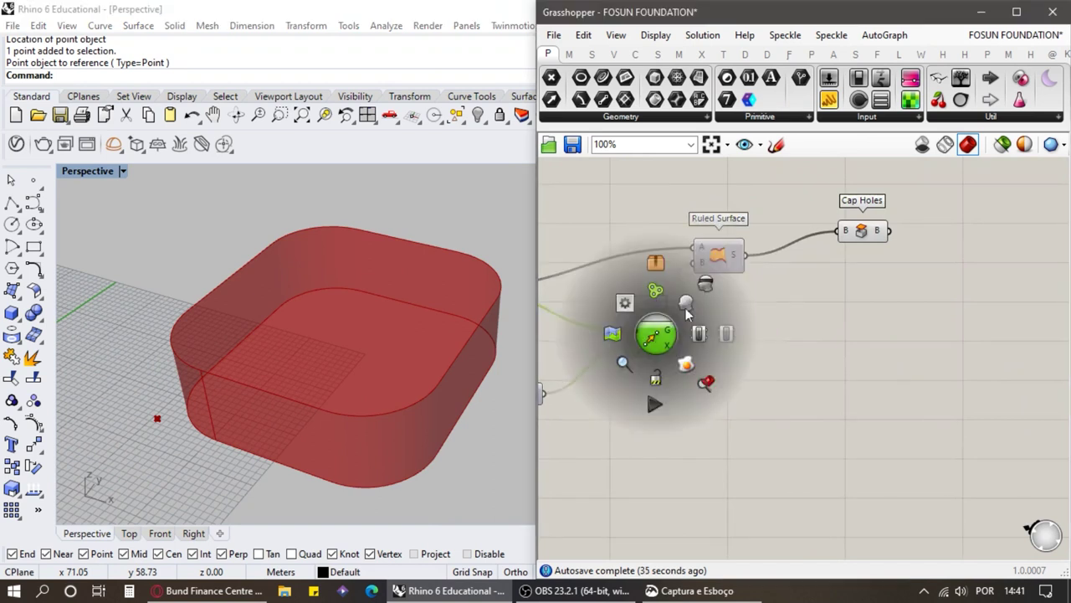
pyautogui.click(686, 310)
pyautogui.scroll(-4, 377, 322)
pyautogui.moveTo(376, 322)
pyautogui.mouseDown(button='right')
pyautogui.moveTo(380, 306)
pyautogui.moveTo(390, 334)
pyautogui.mouseUp(button='right')
pyautogui.scroll(3, 390, 339)
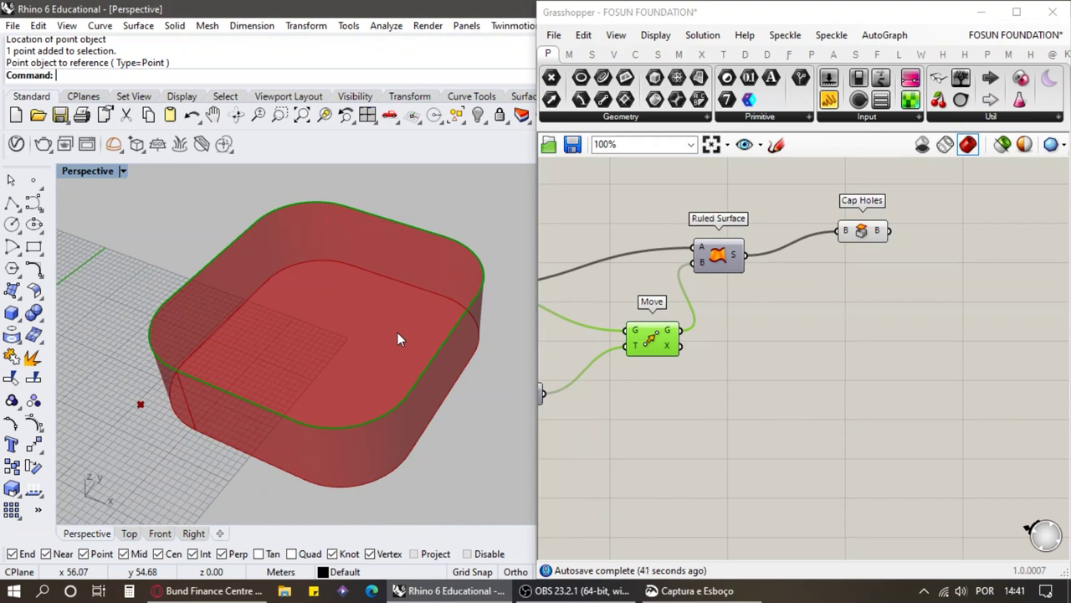
# Step: Add a Scale component and connect the Move geometry output to its geometry input
pyautogui.doubleClick(739, 404)
pyautogui.write('scale')
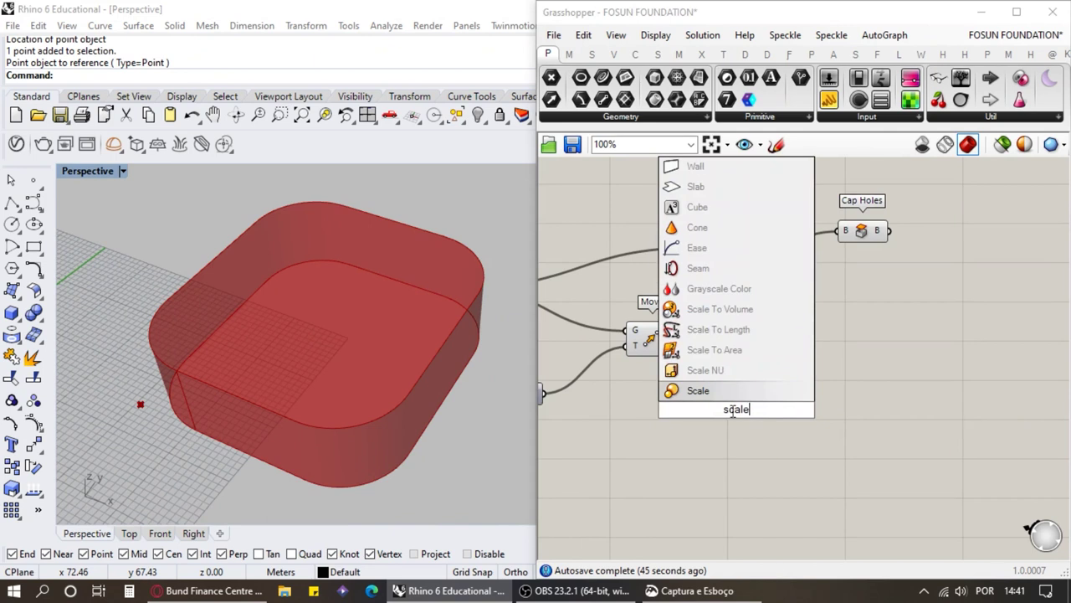
pyautogui.click(751, 391)
pyautogui.scroll(-4, 762, 330)
pyautogui.scroll(5, 746, 357)
pyautogui.moveTo(792, 368); pyautogui.dragTo(862, 337)
pyautogui.moveTo(707, 286); pyautogui.dragTo(814, 325)
pyautogui.scroll(3, 790, 358)
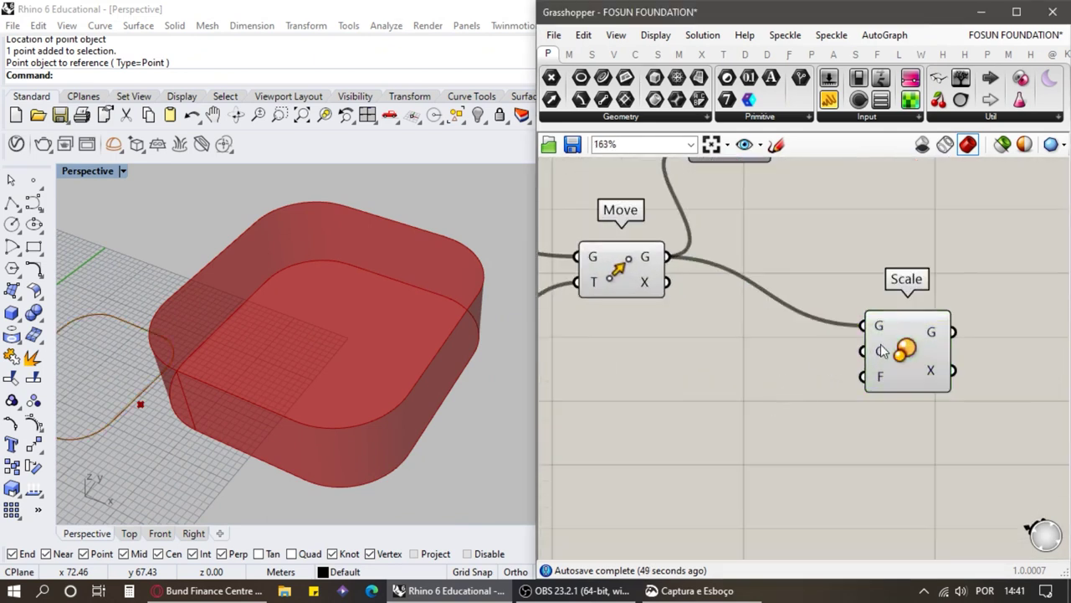
# Step: Add an Area component fed by the Move geometry output and connect its centroid to the Scale centre input
pyautogui.doubleClick(765, 370)
pyautogui.write('area')
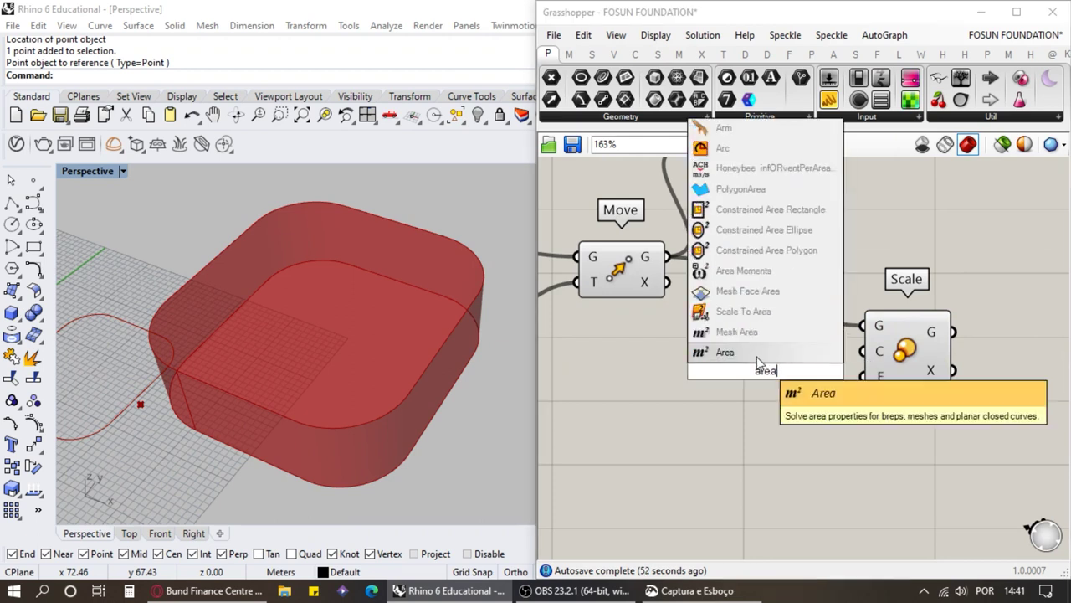
pyautogui.click(758, 355)
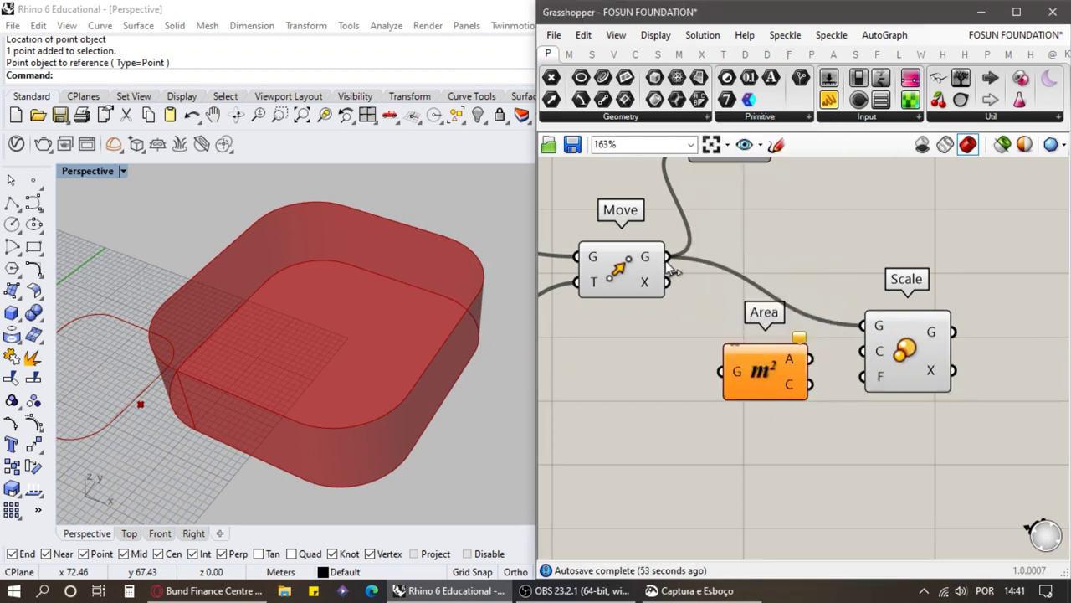
pyautogui.moveTo(668, 257); pyautogui.dragTo(722, 370)
pyautogui.moveTo(810, 384); pyautogui.dragTo(864, 353)
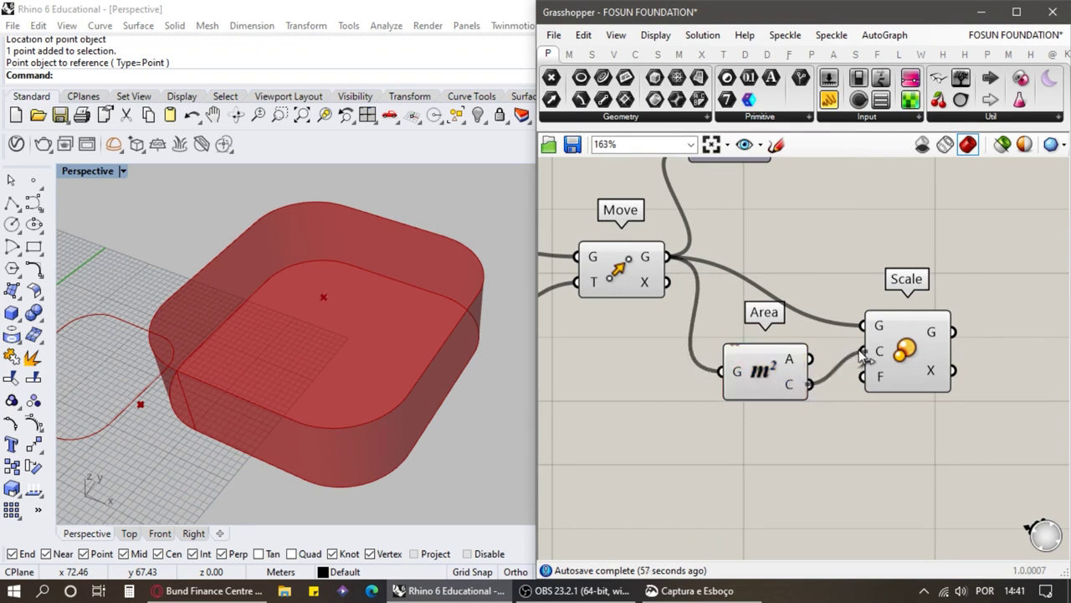
pyautogui.scroll(-4, 862, 354)
pyautogui.scroll(3, 761, 441)
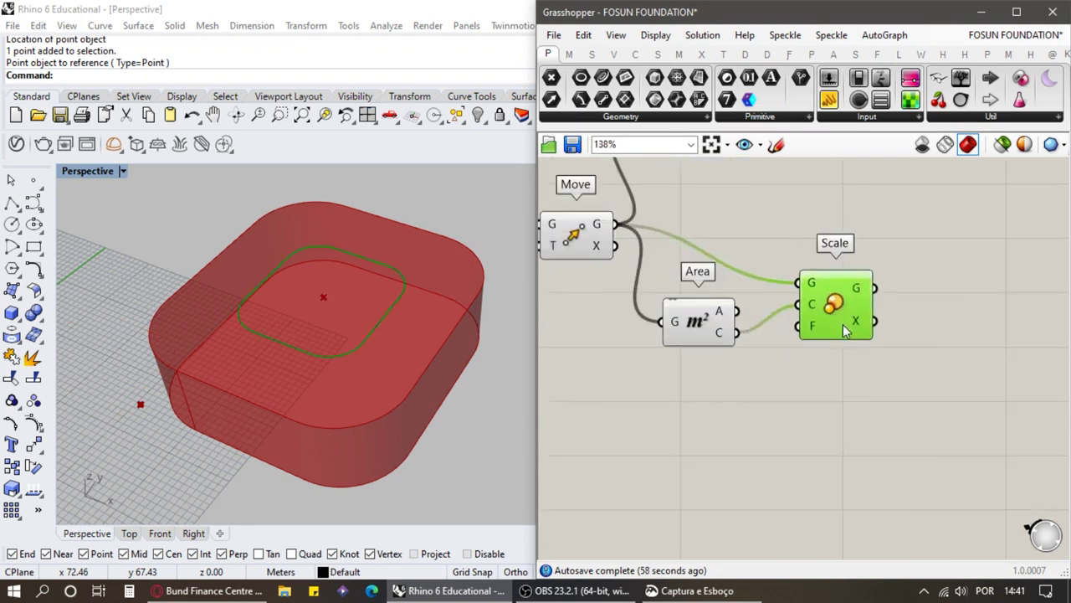
# Step: Add a number slider ranging from 1 to 1.5 and connect it to the Scale factor input
pyautogui.doubleClick(762, 441)
pyautogui.write('0')
pyautogui.press('BackSpace')
pyautogui.write('1<')
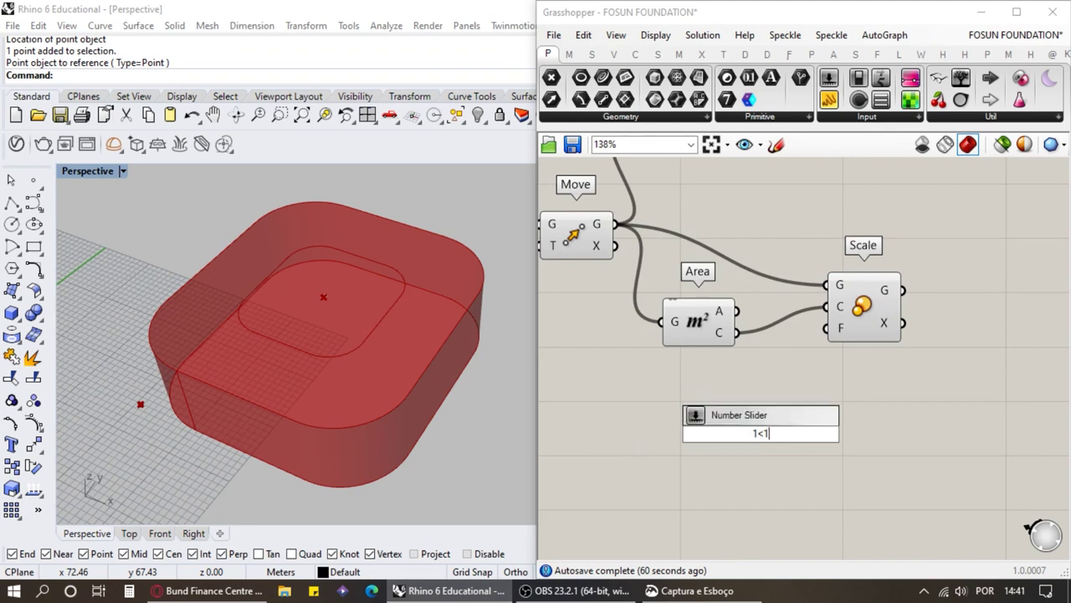
pyautogui.write('1.5')
pyautogui.press('Return')
pyautogui.moveTo(823, 432); pyautogui.dragTo(833, 345)
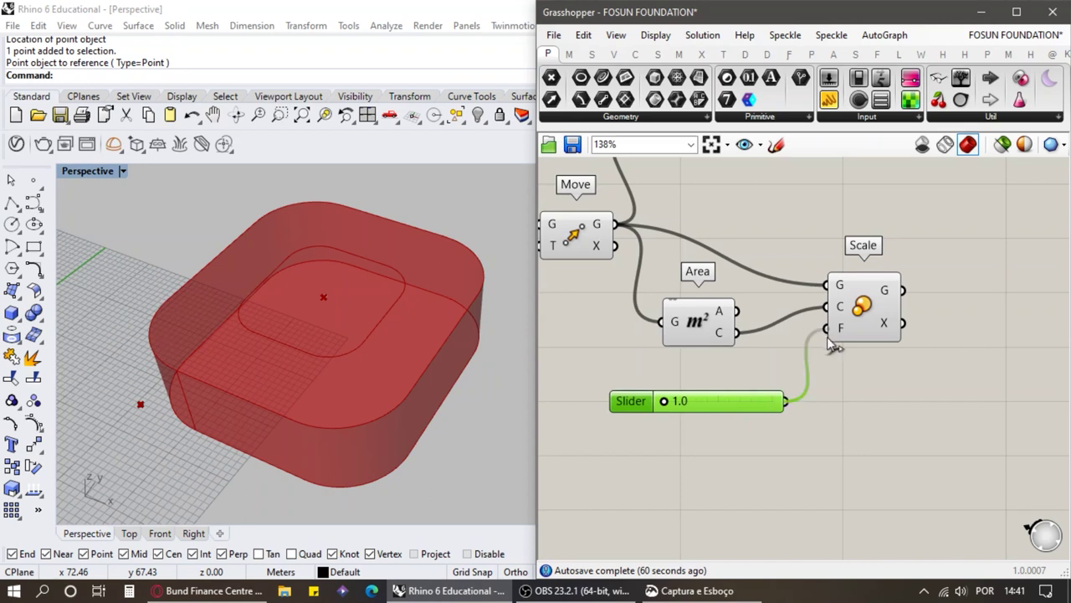
# Step: Give the Scale factor slider two-decimal precision and set it to 1.07
pyautogui.scroll(4, 192, 362)
pyautogui.scroll(-3, 222, 316)
pyautogui.scroll(3, 222, 316)
pyautogui.moveTo(222, 316); pyautogui.dragTo(232, 343, button='right')
pyautogui.click(666, 401)
pyautogui.moveTo(666, 401); pyautogui.dragTo(641, 400)
pyautogui.doubleClick(641, 400)
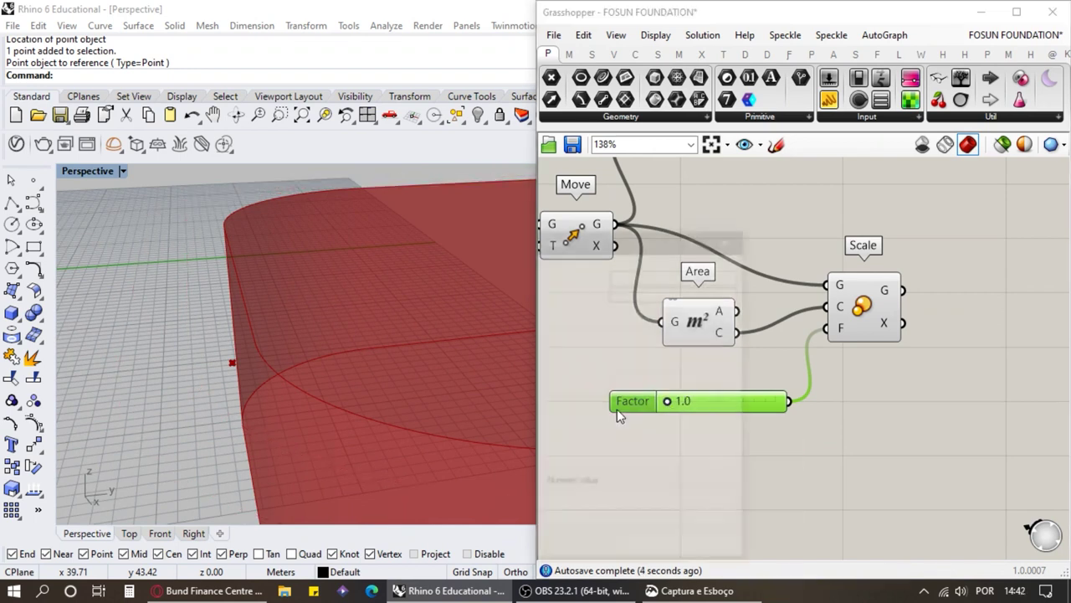
pyautogui.click(660, 354)
pyautogui.click(626, 354)
pyautogui.moveTo(637, 376); pyautogui.dragTo(674, 407)
pyautogui.click(650, 549)
# Step: Switch to the browser and examine the Bund Finance Centre photos for the layers of the hanging facade
pyautogui.click(209, 590)
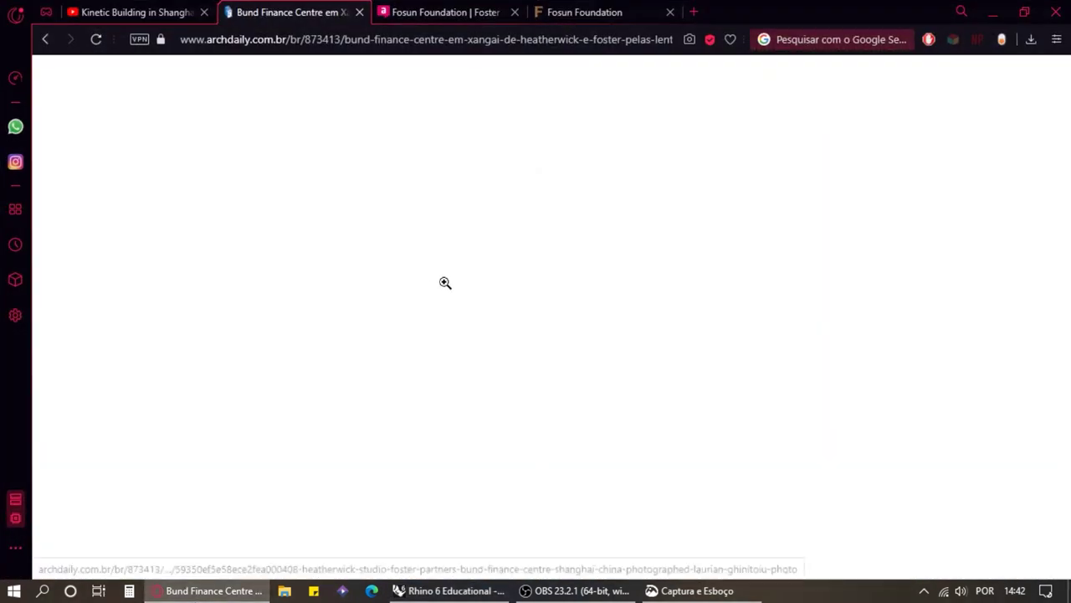
pyautogui.scroll(-5, 481, 192)
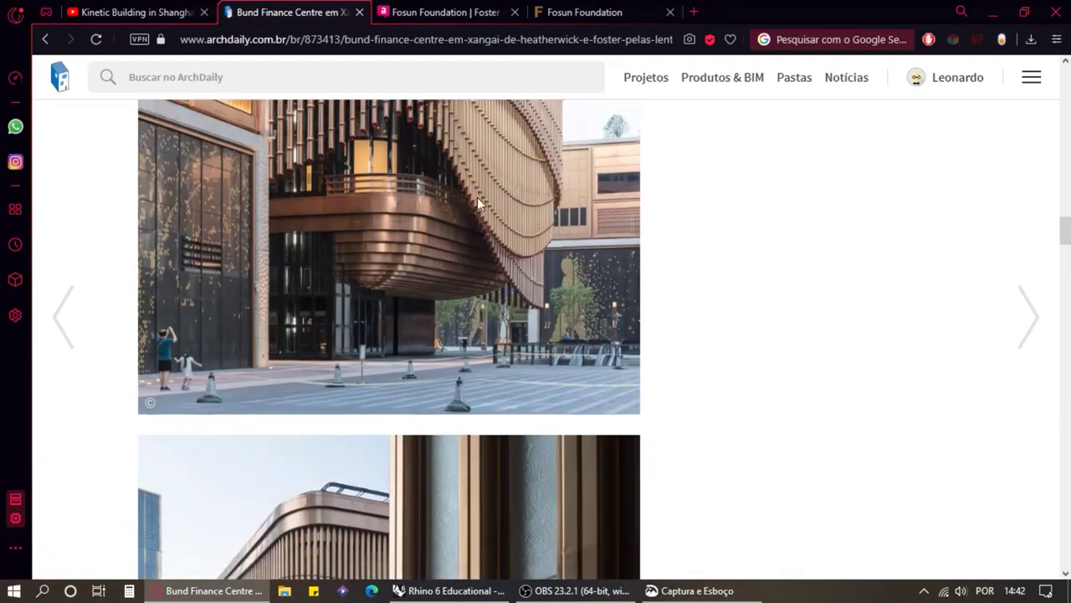
pyautogui.scroll(1, 494, 197)
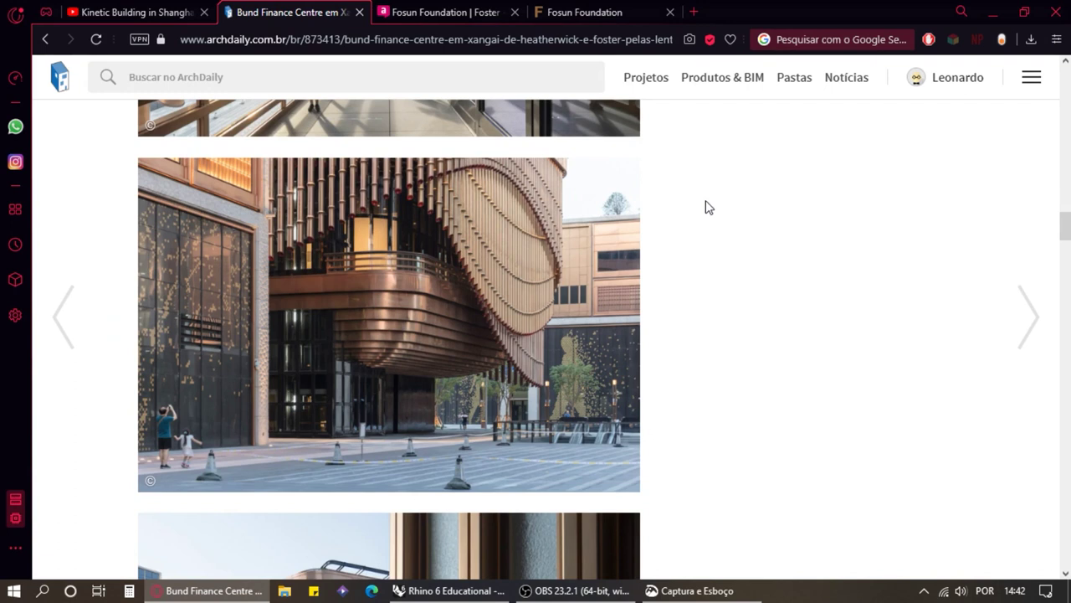
pyautogui.click(993, 14)
# Step: Duplicate the factor slider, add it as a second source of the Scale factor input and set it to 1.13
pyautogui.scroll(-2, 739, 337)
pyautogui.scroll(2, 767, 340)
pyautogui.scroll(-1, 761, 352)
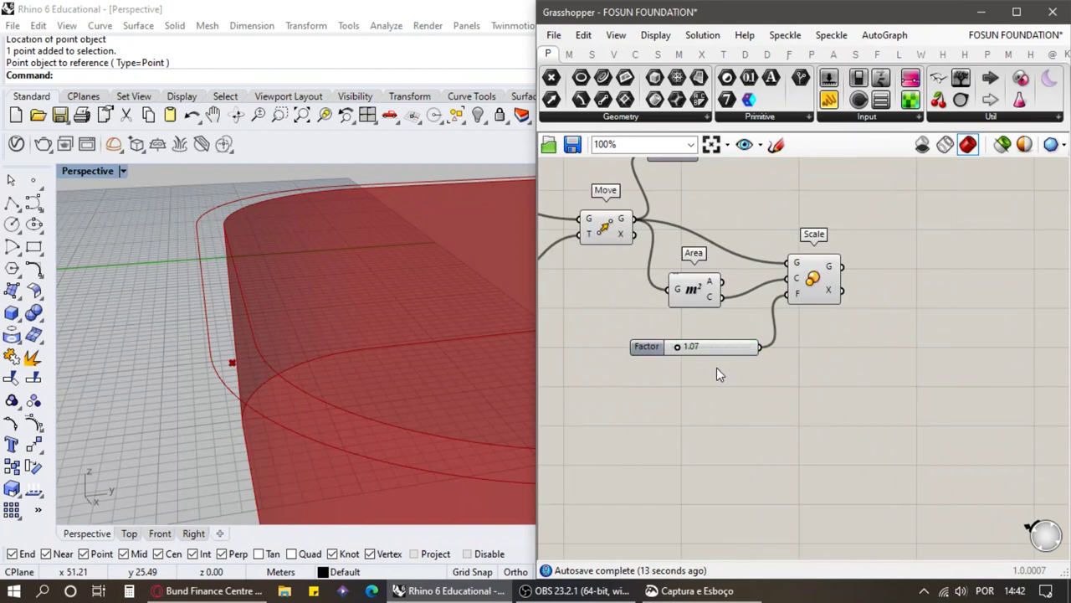
pyautogui.scroll(2, 725, 368)
pyautogui.hotkey('ctrl', 'c')
pyautogui.hotkey('ctrl', 'v')
pyautogui.moveTo(721, 356); pyautogui.dragTo(710, 372)
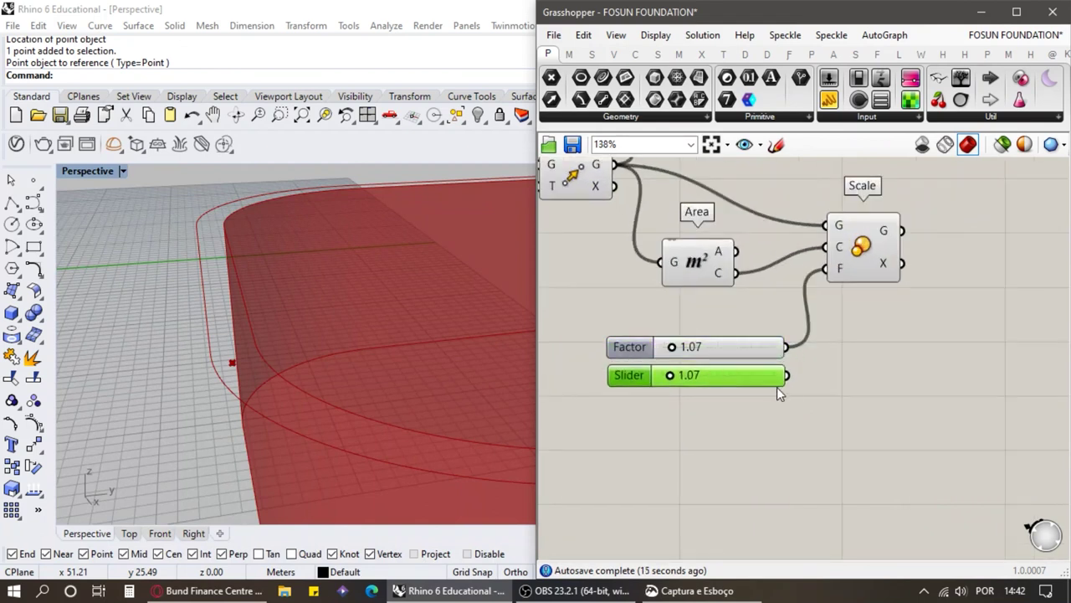
pyautogui.keyDown('shift'); pyautogui.moveTo(788, 383); pyautogui.dragTo(832, 274); pyautogui.keyUp('shift')
pyautogui.scroll(2, 669, 394)
pyautogui.moveTo(665, 370); pyautogui.dragTo(669, 369)
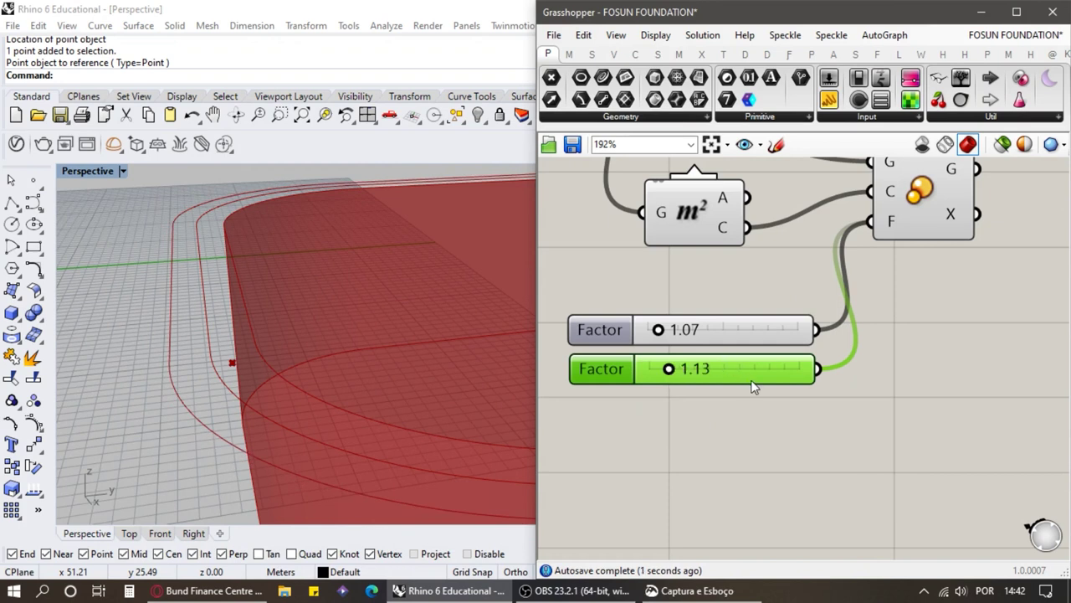
# Step: Add a third copy of the factor slider to the Scale factor input and set it to 1.20
pyautogui.keyDown('alt'); pyautogui.moveTo(754, 387); pyautogui.dragTo(765, 404); pyautogui.keyUp('alt')
pyautogui.keyDown('shift'); pyautogui.moveTo(832, 407); pyautogui.dragTo(869, 222); pyautogui.keyUp('shift')
pyautogui.moveTo(683, 406)
pyautogui.mouseDown()
pyautogui.moveTo(708, 407)
pyautogui.moveTo(693, 407)
pyautogui.mouseUp()
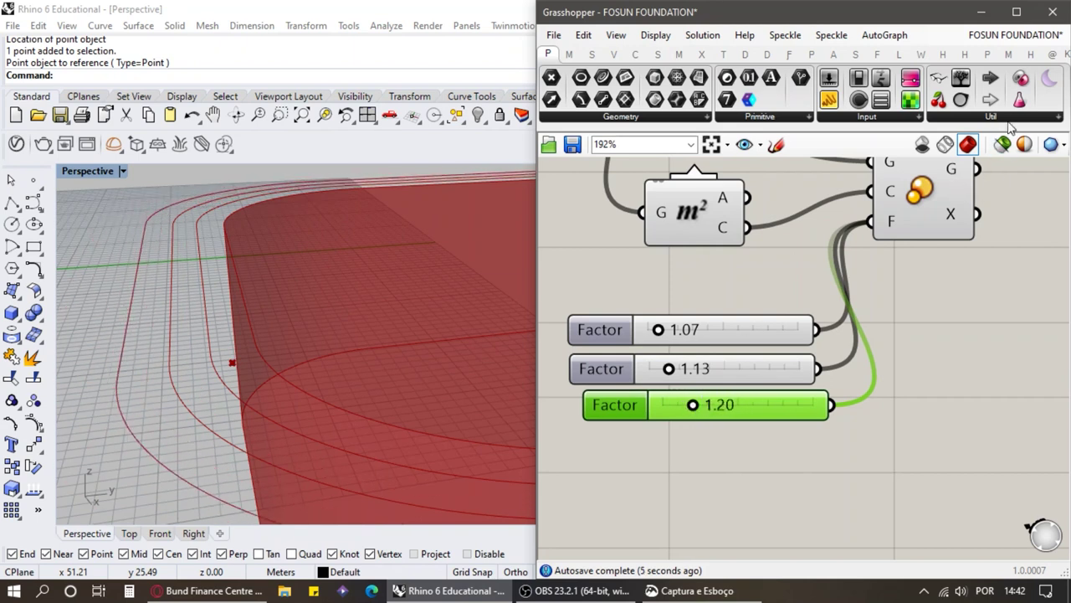
pyautogui.moveTo(1017, 106); pyautogui.dragTo(765, 399)
pyautogui.scroll(-3, 759, 261)
pyautogui.scroll(3, 778, 360)
pyautogui.moveTo(787, 339); pyautogui.dragTo(808, 461)
pyautogui.scroll(-1, 851, 350)
pyautogui.click(921, 385)
pyautogui.scroll(-1, 963, 219)
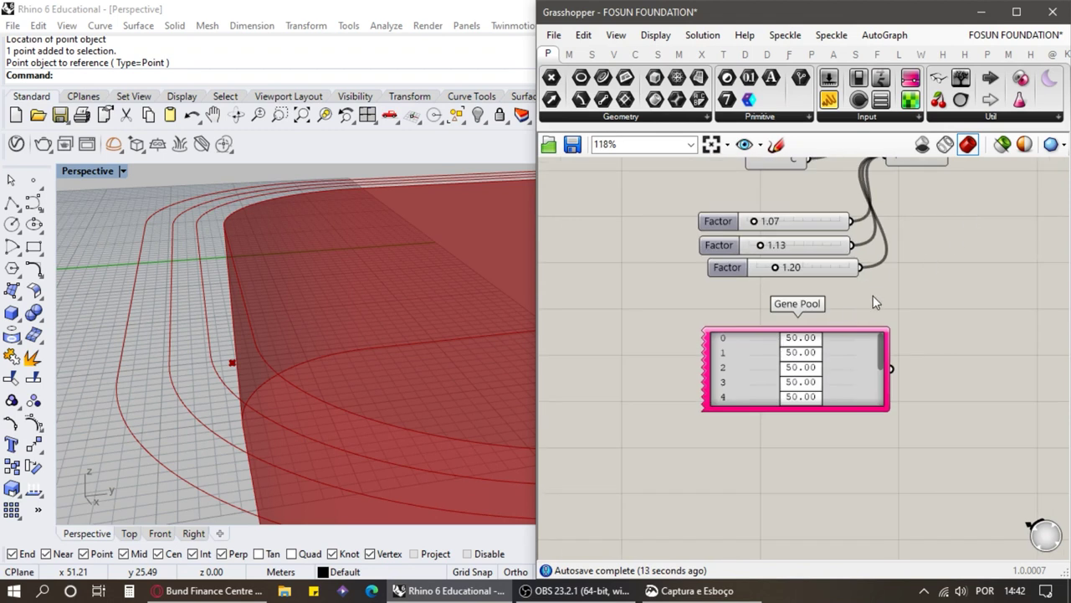
pyautogui.scroll(2, 925, 295)
pyautogui.scroll(-2, 982, 276)
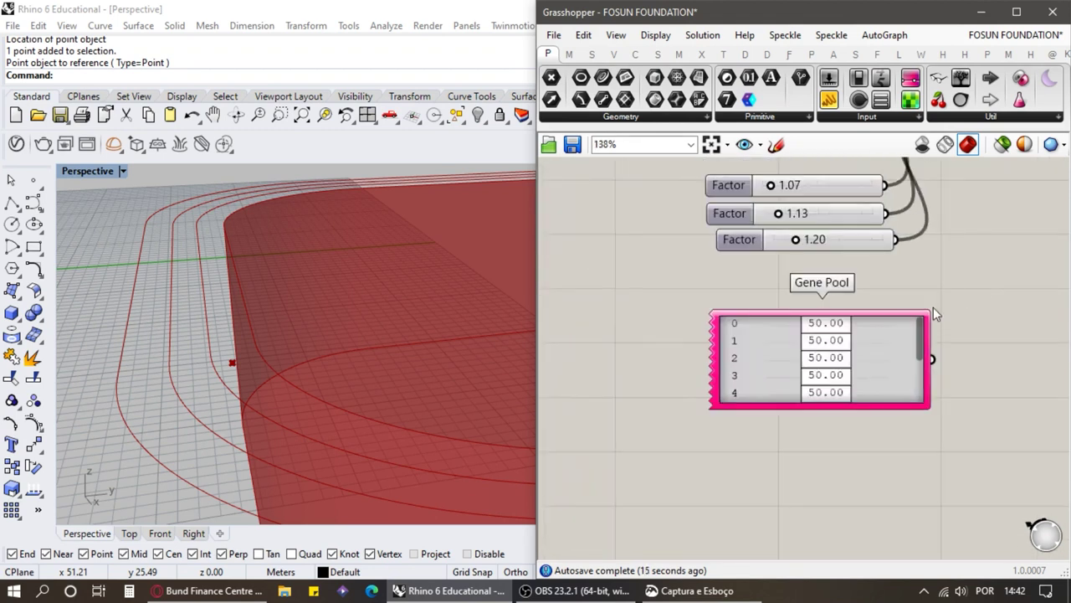
pyautogui.scroll(2, 954, 350)
pyautogui.click(842, 365)
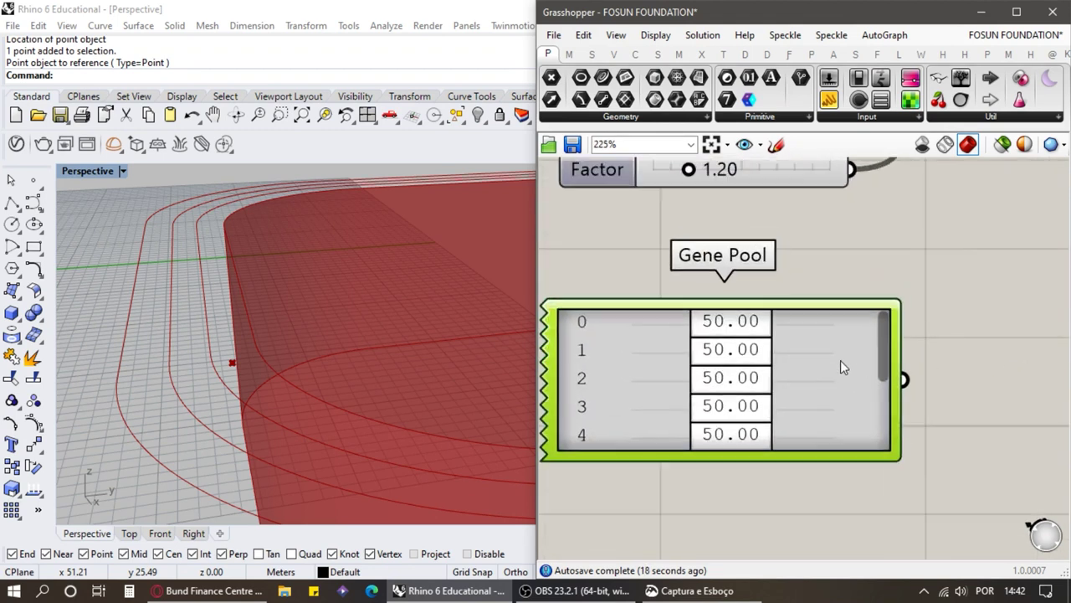
pyautogui.moveTo(883, 348); pyautogui.dragTo(882, 371)
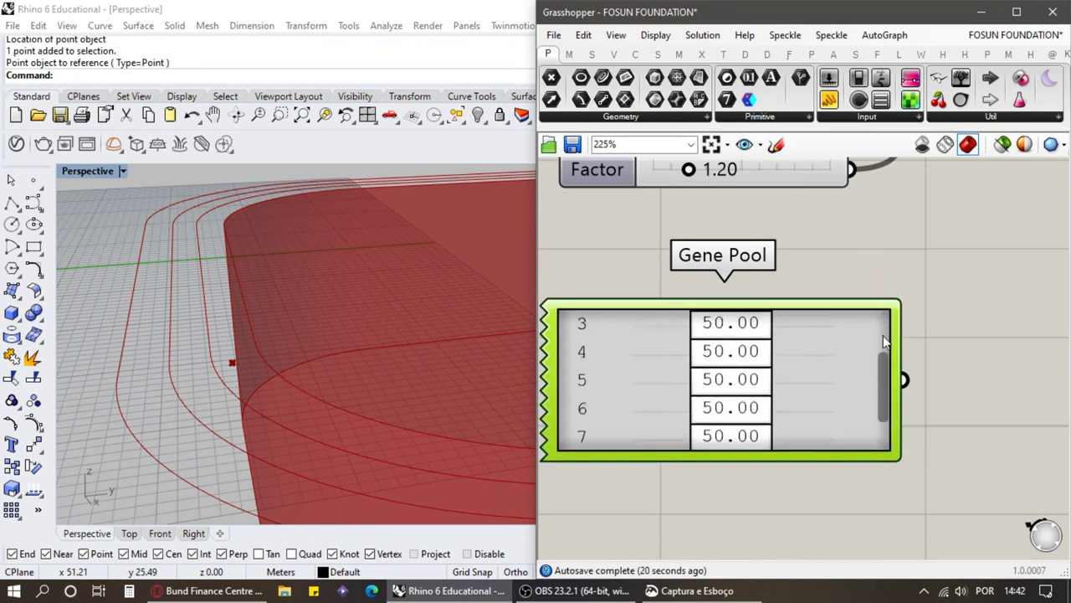
pyautogui.scroll(-1, 775, 450)
pyautogui.scroll(-1, 774, 450)
pyautogui.moveTo(829, 343); pyautogui.dragTo(767, 245)
pyautogui.click(733, 232)
pyautogui.click(810, 335)
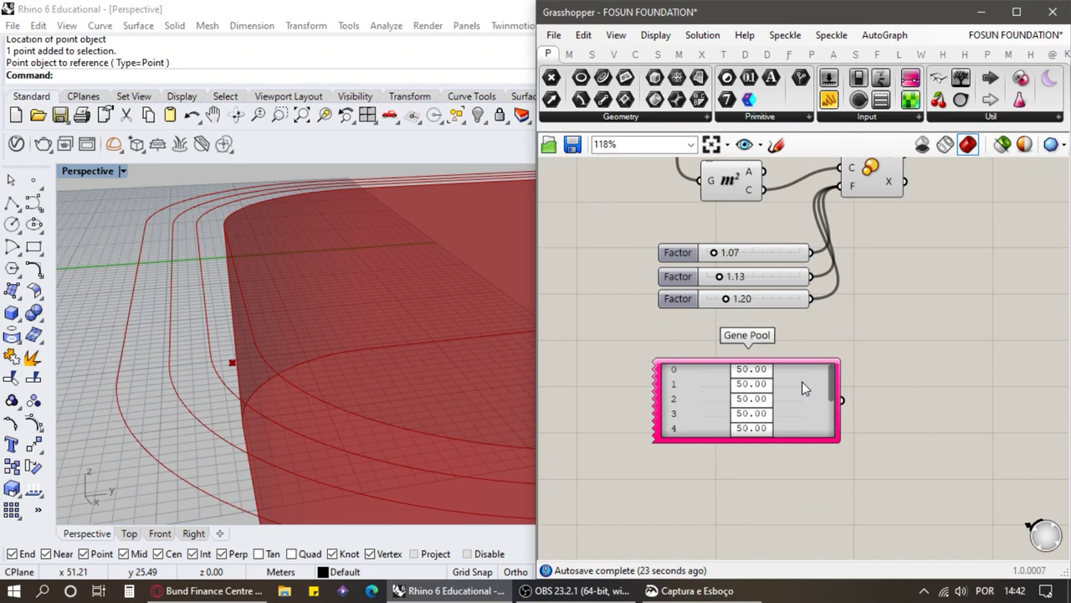
pyautogui.doubleClick(802, 380)
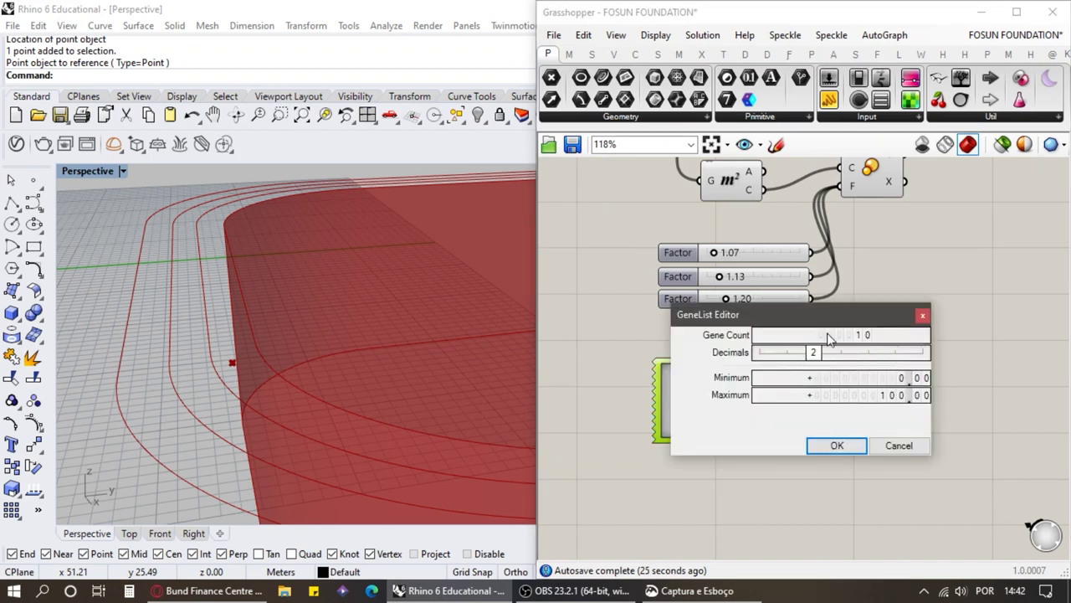
pyautogui.click(921, 319)
pyautogui.moveTo(903, 461); pyautogui.dragTo(772, 341)
pyautogui.press('Delete')
pyautogui.scroll(3, 790, 227)
pyautogui.scroll(4, 732, 265)
pyautogui.click(721, 274)
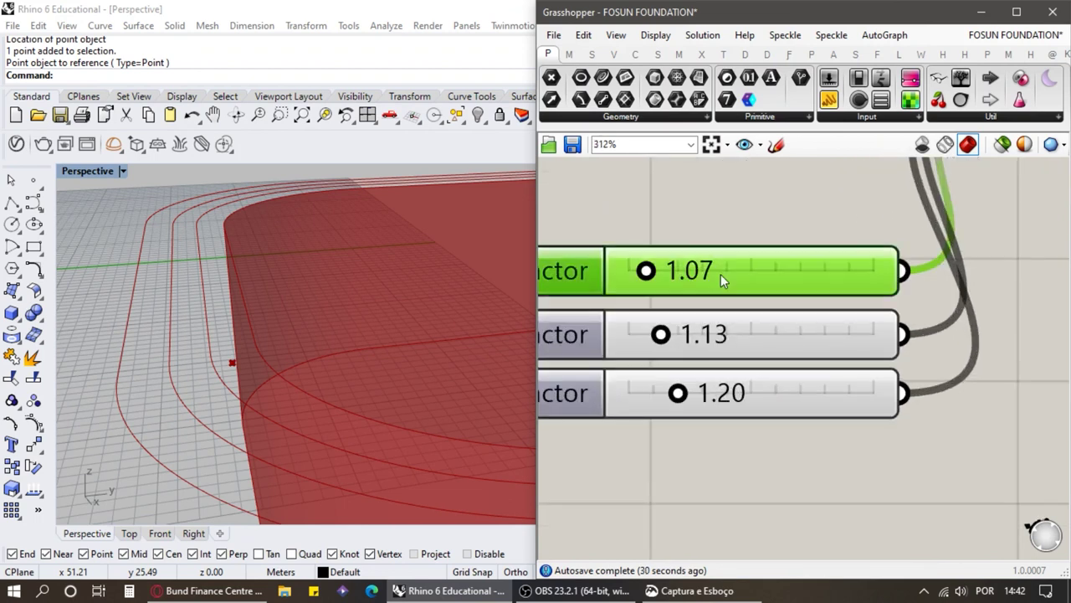
pyautogui.doubleClick(686, 273)
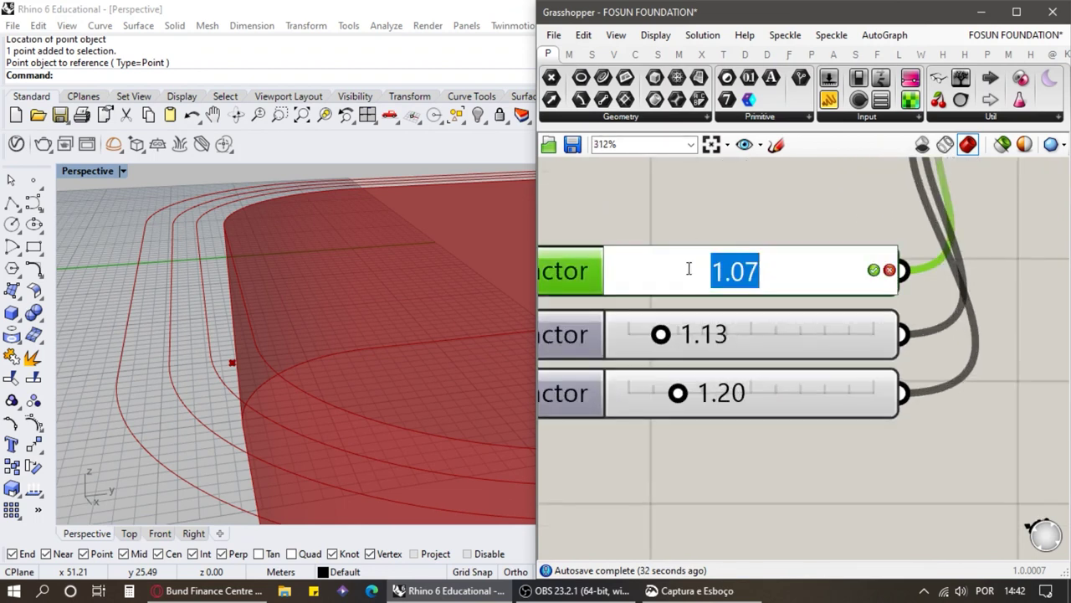
pyautogui.click(725, 222)
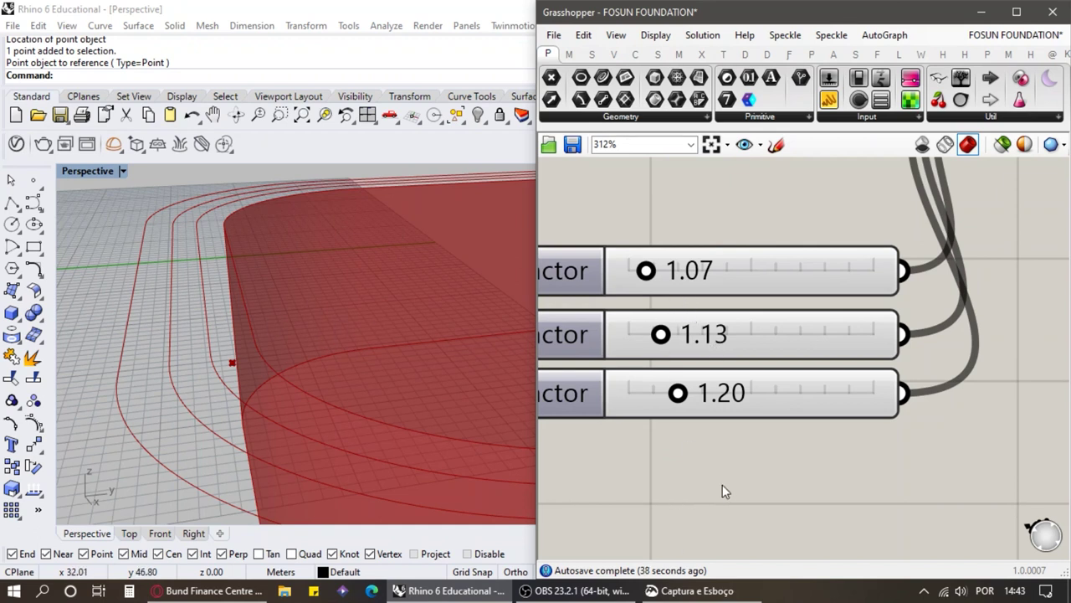
# Step: Add a Panel and connect the Scale geometry output to it to list the scaled curves
pyautogui.scroll(-5, 729, 487)
pyautogui.scroll(2, 750, 288)
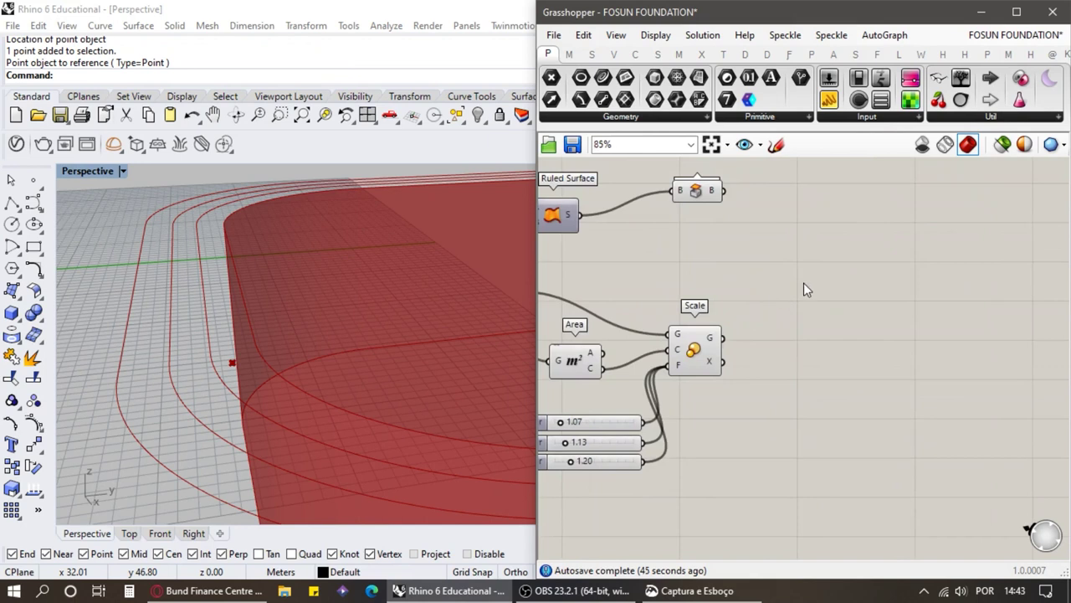
pyautogui.scroll(-2, 803, 288)
pyautogui.scroll(-7, 357, 321)
pyautogui.moveTo(306, 321); pyautogui.dragTo(402, 289, button='right')
pyautogui.scroll(2, 837, 328)
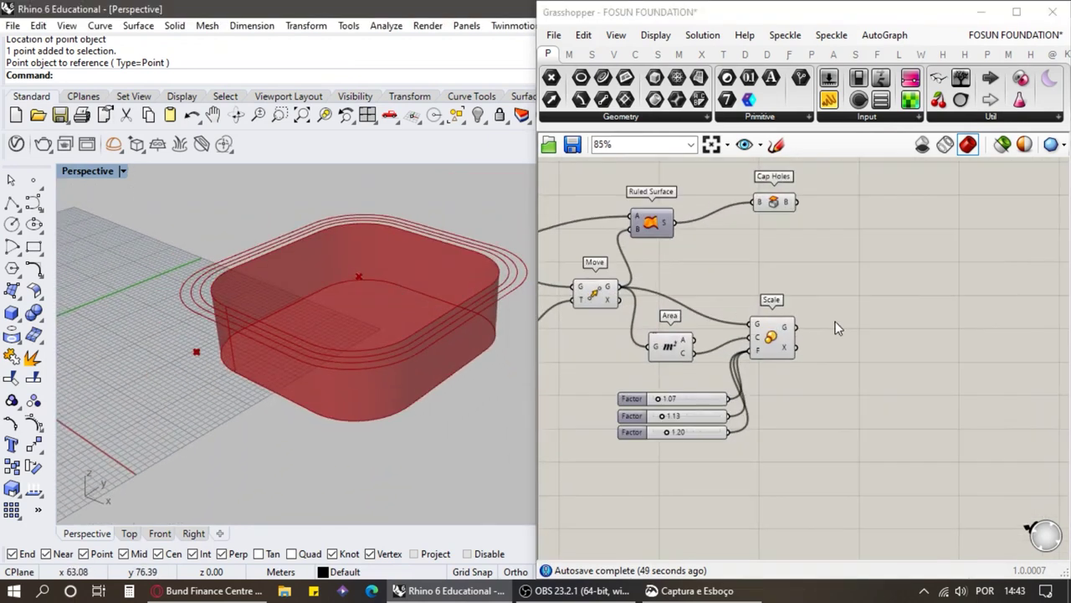
pyautogui.scroll(2, 863, 338)
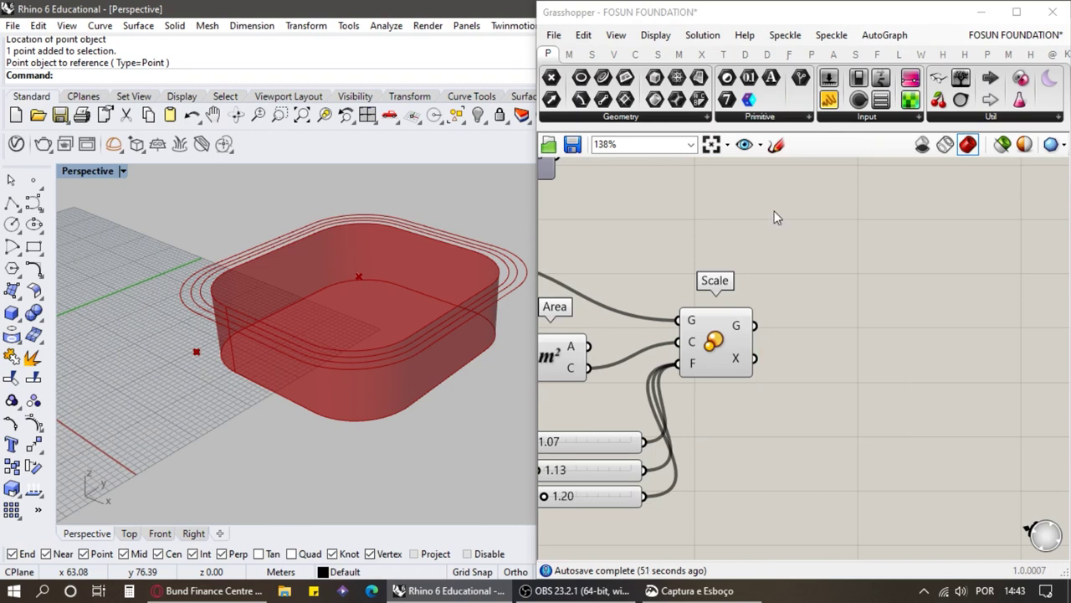
pyautogui.moveTo(829, 99); pyautogui.dragTo(814, 231)
pyautogui.moveTo(755, 325); pyautogui.dragTo(808, 313)
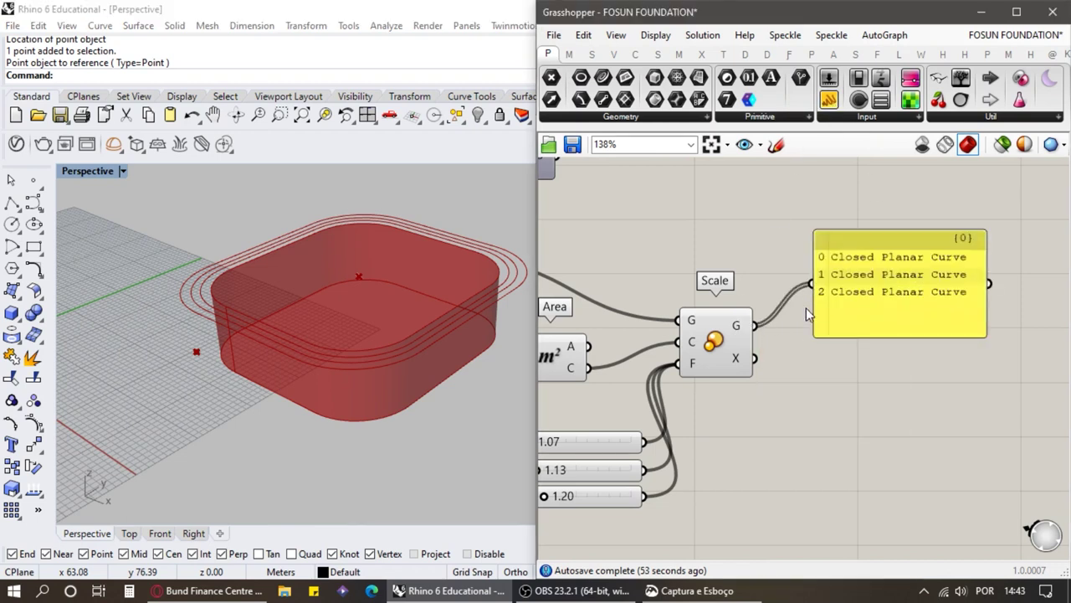
pyautogui.scroll(2, 959, 258)
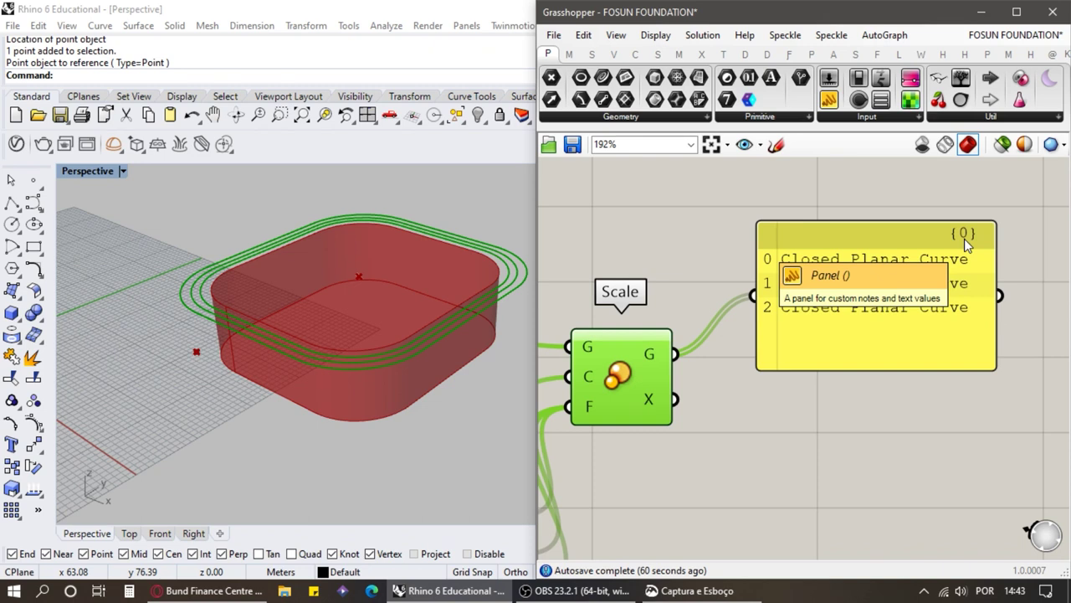
# Step: Add a Param Viewer below the Panel, connect the Scale geometry output to it and switch it to the tree diagram
pyautogui.moveTo(962, 77); pyautogui.dragTo(919, 413)
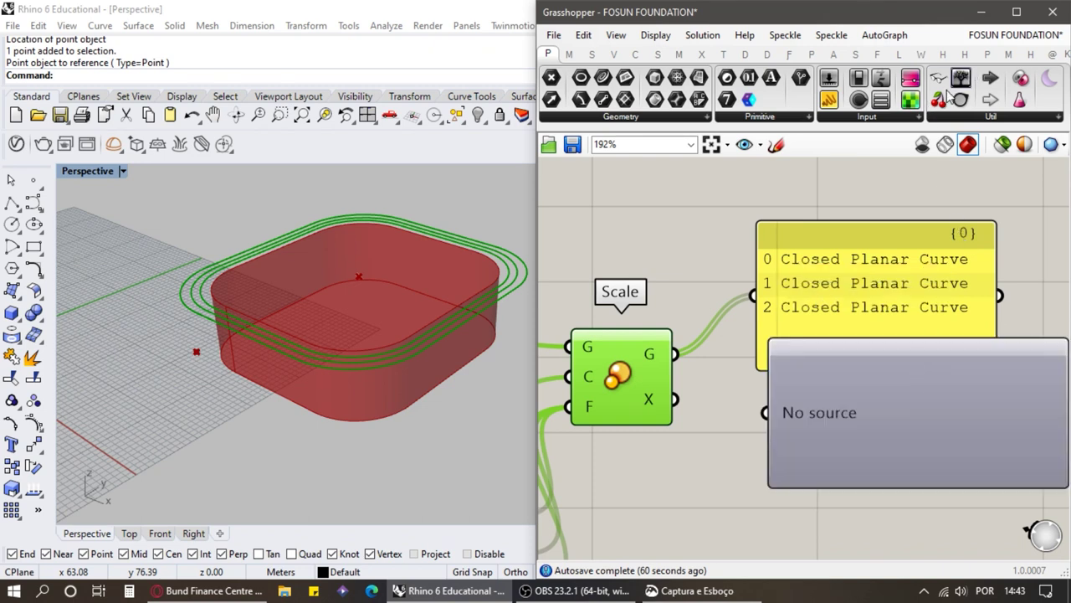
pyautogui.scroll(-1, 869, 412)
pyautogui.moveTo(869, 412); pyautogui.dragTo(759, 319, button='right')
pyautogui.moveTo(596, 270); pyautogui.dragTo(670, 319)
pyautogui.moveTo(749, 307); pyautogui.dragTo(782, 398)
pyautogui.doubleClick(778, 382)
pyautogui.moveTo(903, 429); pyautogui.dragTo(865, 527)
pyautogui.scroll(-2, 854, 344)
pyautogui.moveTo(851, 344); pyautogui.dragTo(889, 328, button='right')
pyautogui.scroll(2, 708, 306)
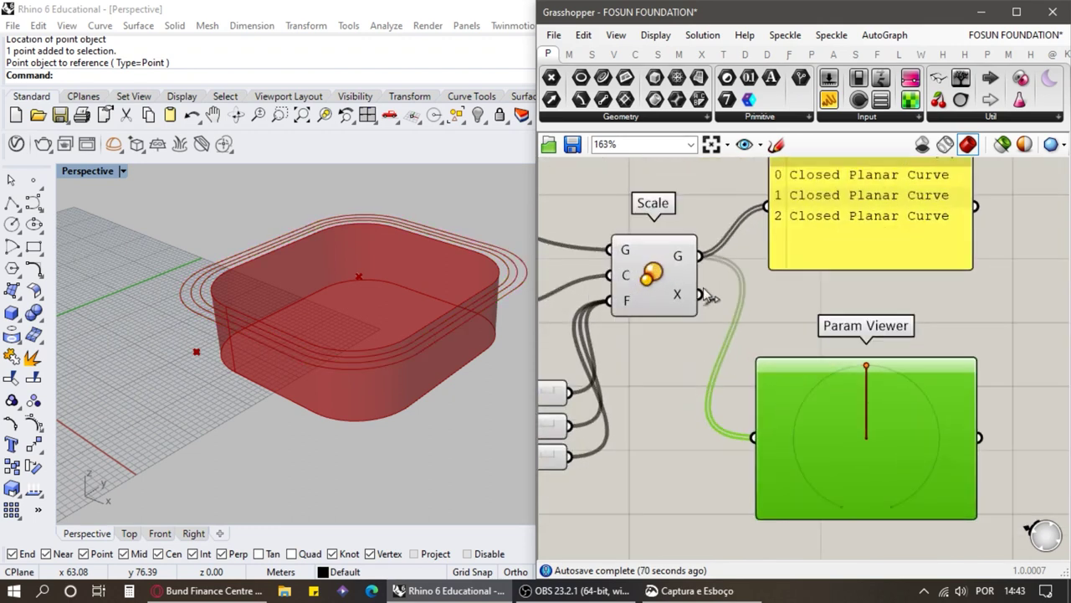
# Step: Graft the geometry output of the Scale component
pyautogui.rightClick(677, 254)
pyautogui.click(716, 356)
pyautogui.scroll(-2, 716, 356)
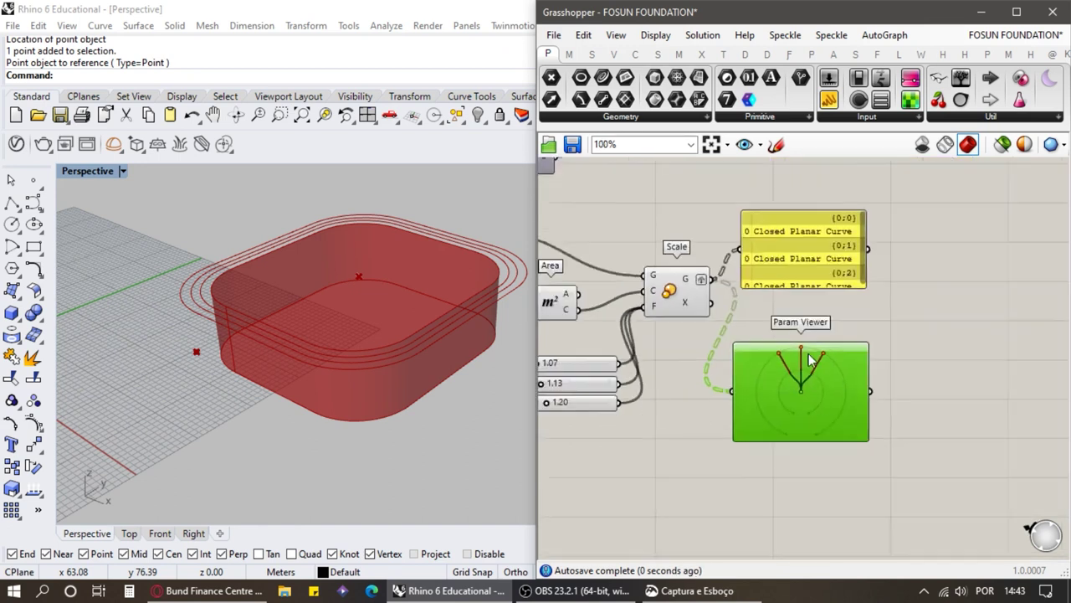
# Step: Delete the Panel and the Param Viewer connected to the Scale geometry output
pyautogui.scroll(3, 799, 410)
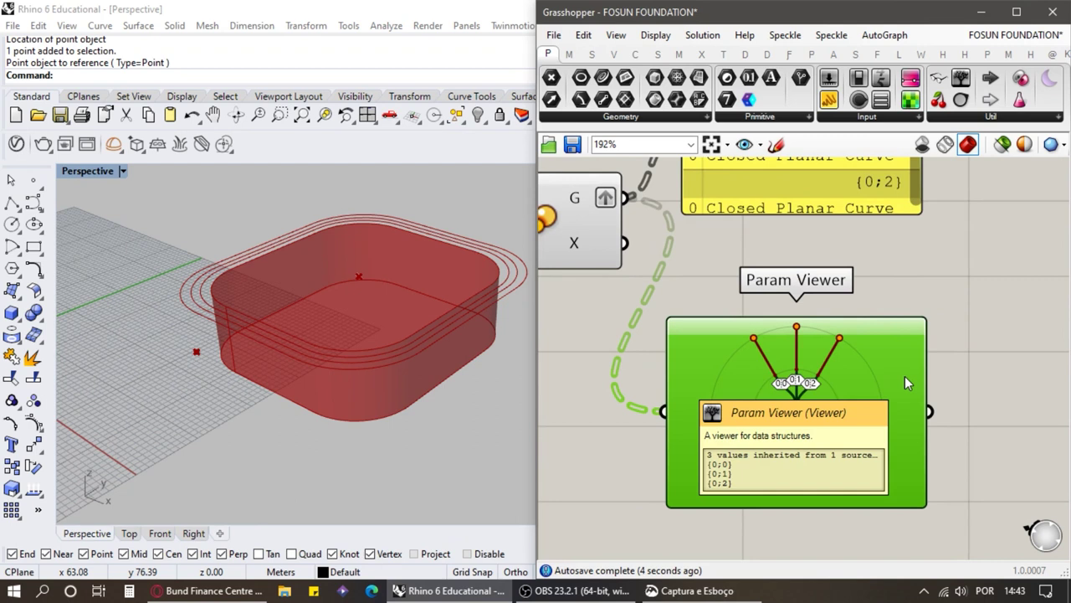
pyautogui.scroll(-3, 864, 373)
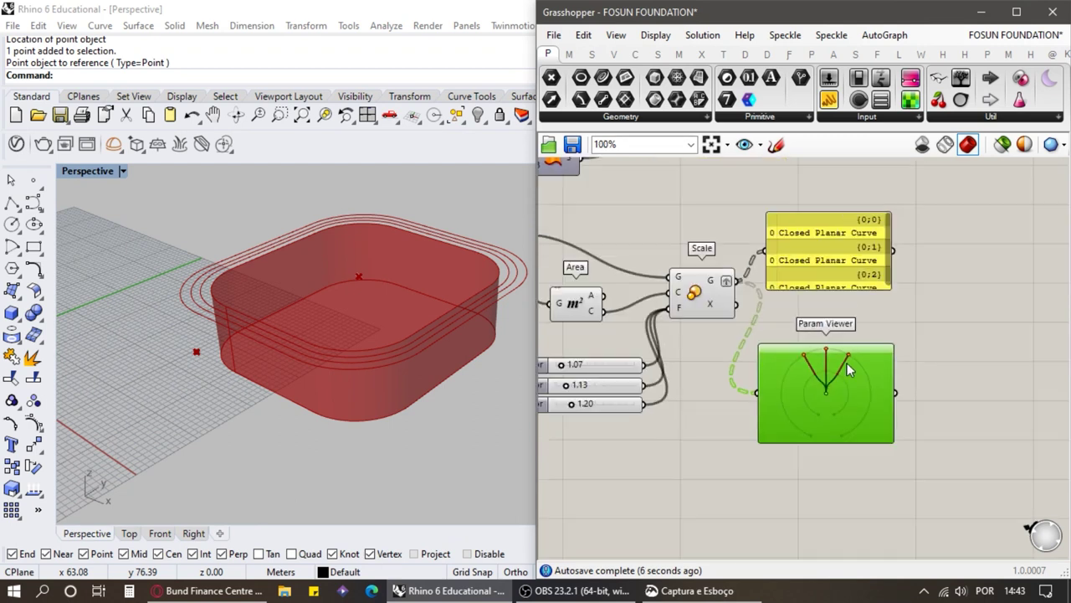
pyautogui.click(857, 266)
pyautogui.click(862, 373)
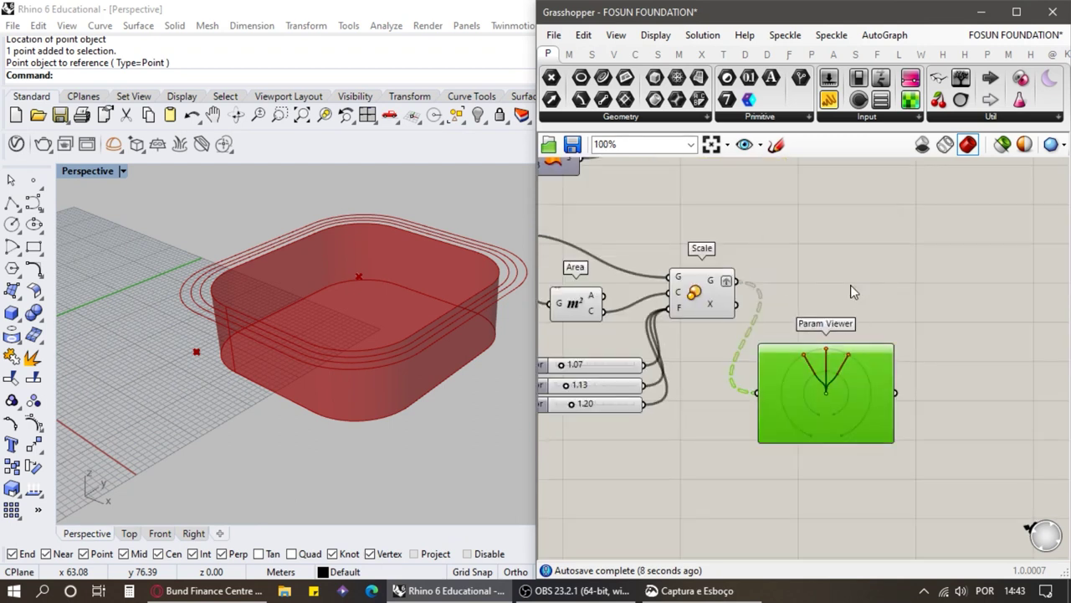
pyautogui.press('Delete')
# Step: Add a Divide Curve component, connect the Scale geometry output to its curve input and place it beyond the Scale component
pyautogui.scroll(2, 717, 301)
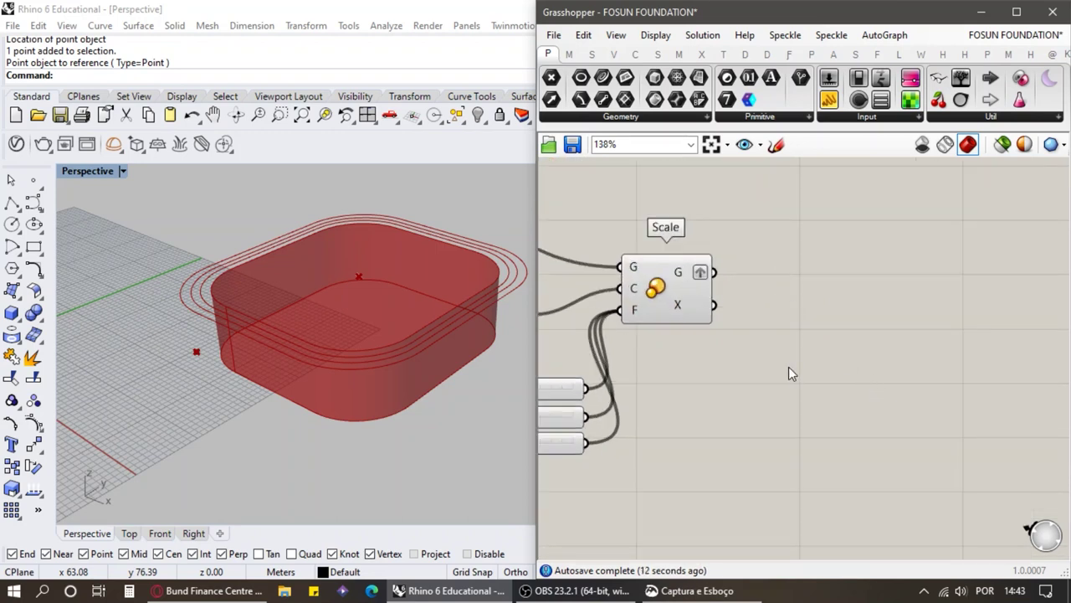
pyautogui.doubleClick(800, 398)
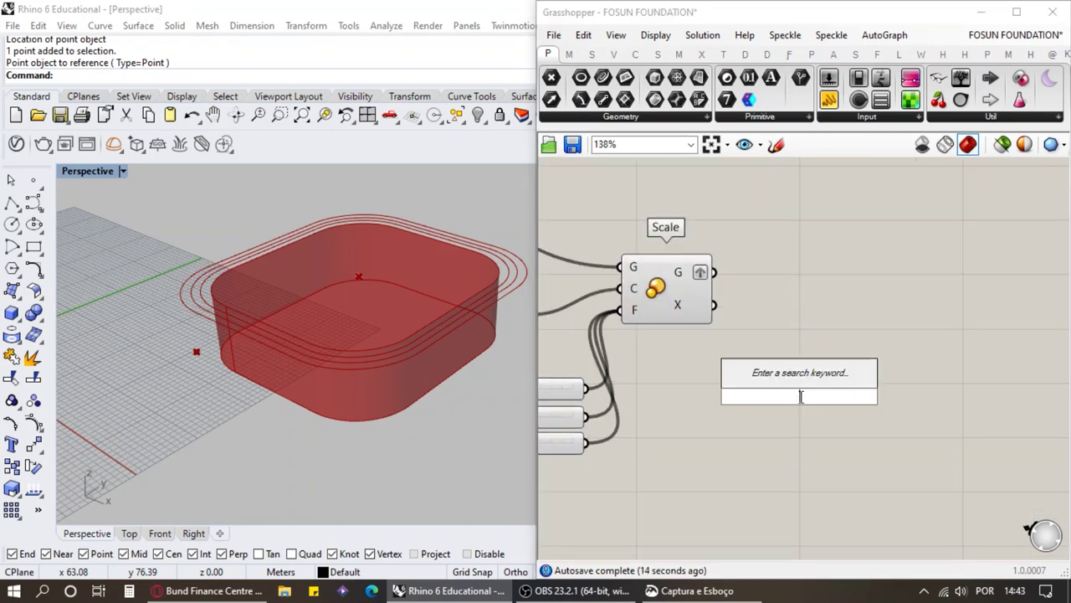
pyautogui.write('divide curve')
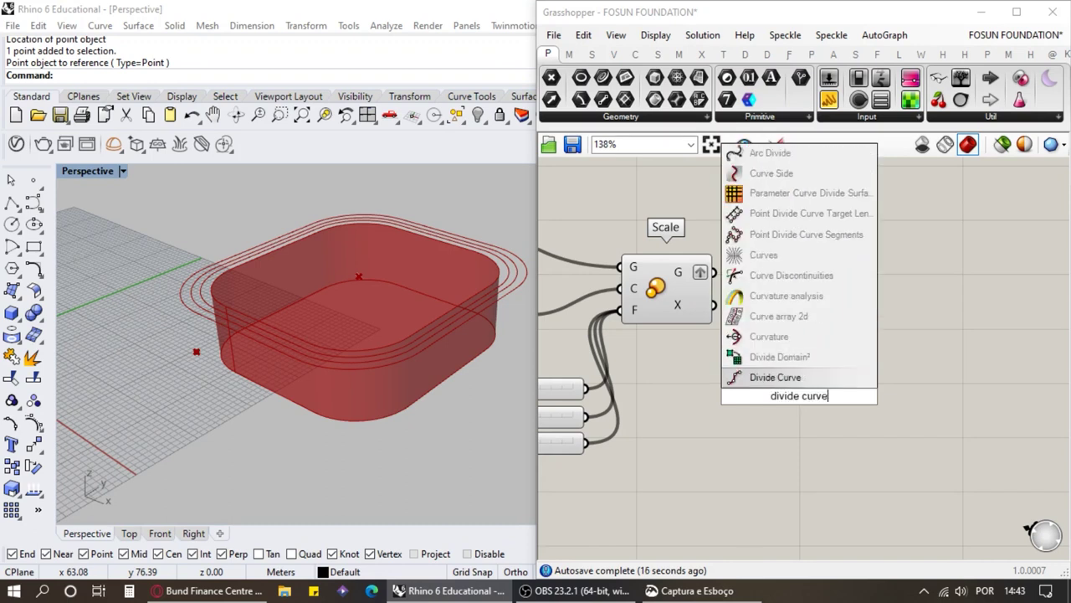
pyautogui.press('Return')
pyautogui.moveTo(713, 272); pyautogui.dragTo(764, 373)
pyautogui.moveTo(815, 418); pyautogui.dragTo(976, 338)
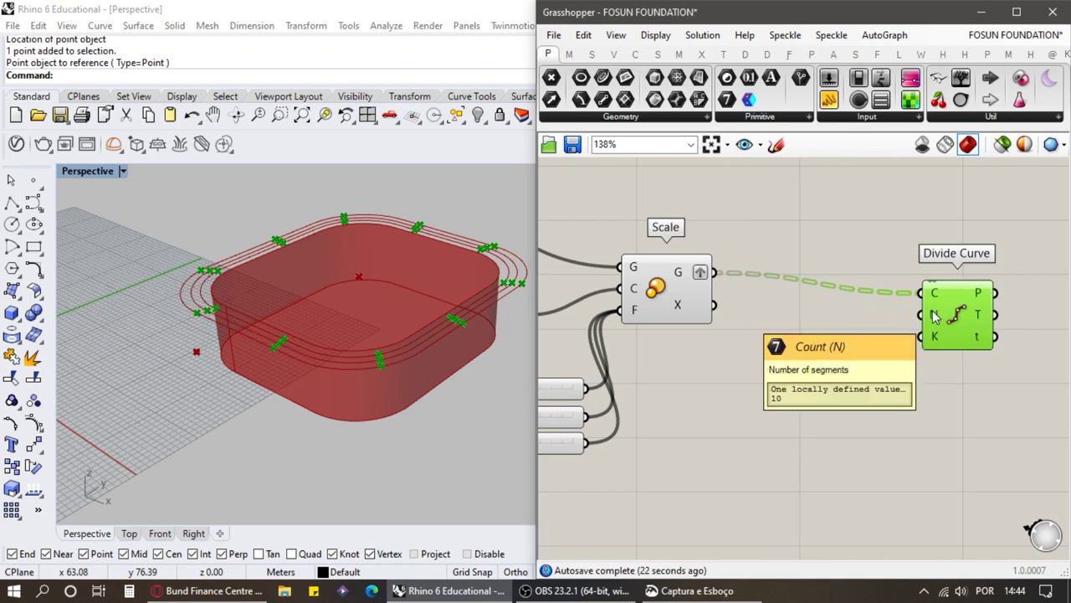
# Step: Add a number slider from 0 to 100, connect it to the Divide Curve count input and set it to 100
pyautogui.click(825, 416)
pyautogui.doubleClick(825, 416)
pyautogui.write('0<')
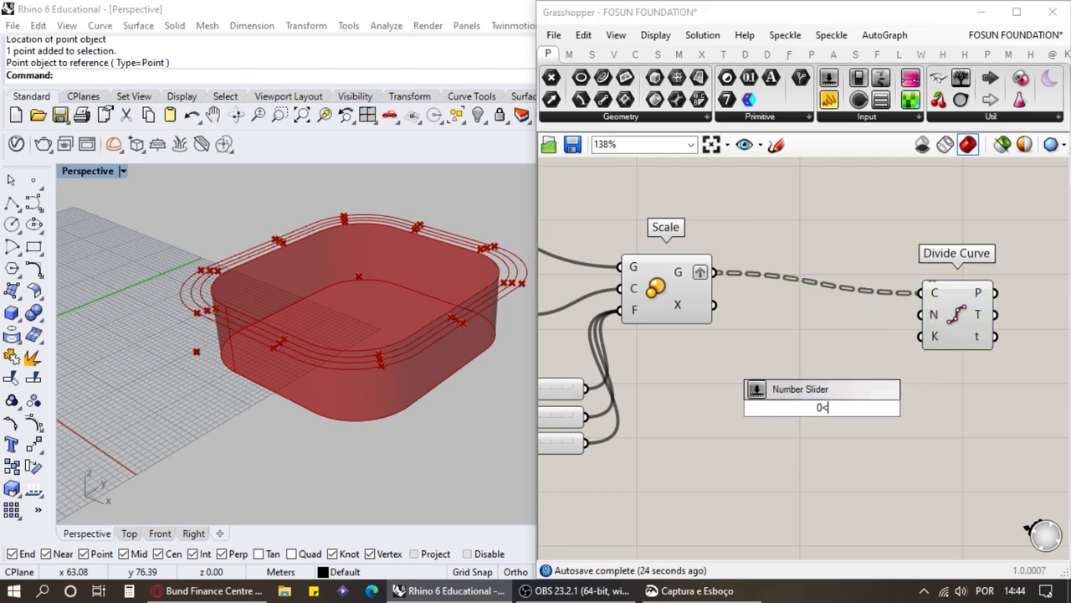
pyautogui.press('Return')
pyautogui.scroll(3, 891, 367)
pyautogui.moveTo(863, 432); pyautogui.dragTo(931, 293)
pyautogui.moveTo(673, 362); pyautogui.dragTo(881, 373)
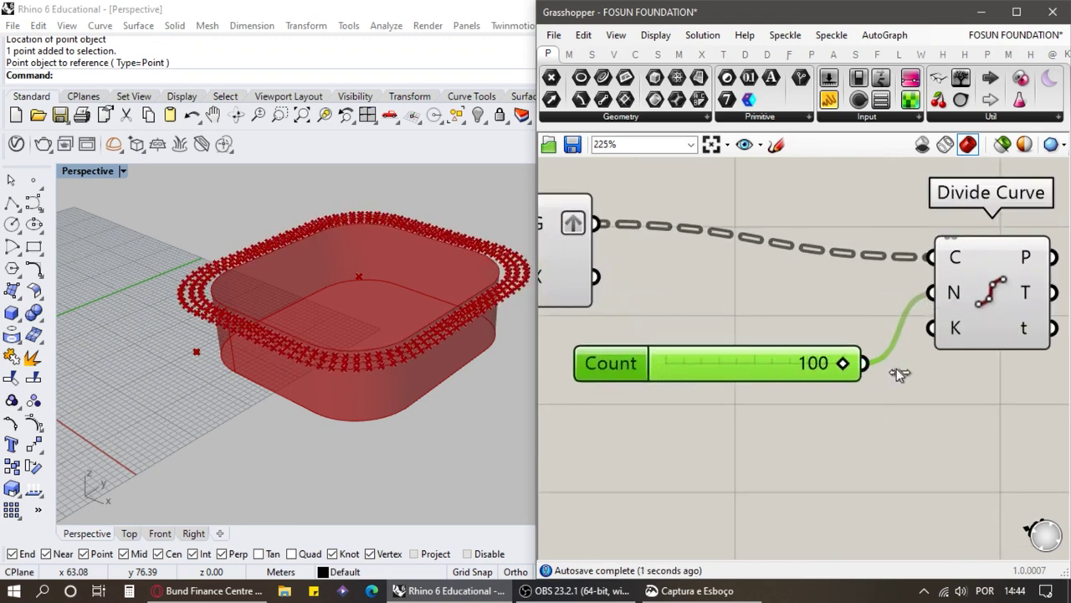
# Step: Raise the Count slider's maximum to 200 and set the division count to 200
pyautogui.scroll(5, 268, 346)
pyautogui.moveTo(359, 346); pyautogui.dragTo(377, 358, button='right')
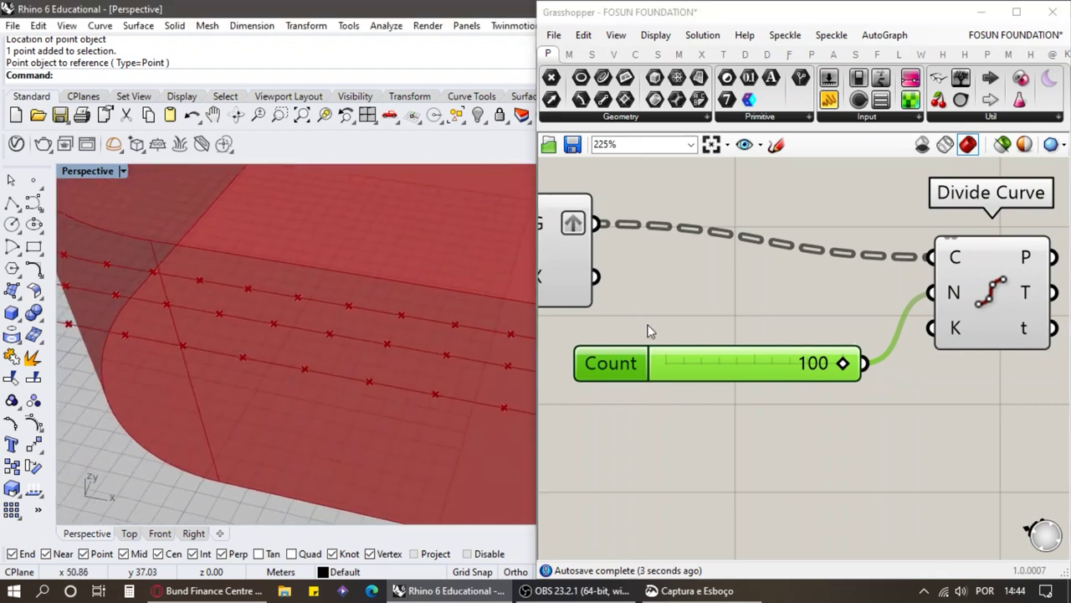
pyautogui.doubleClick(614, 375)
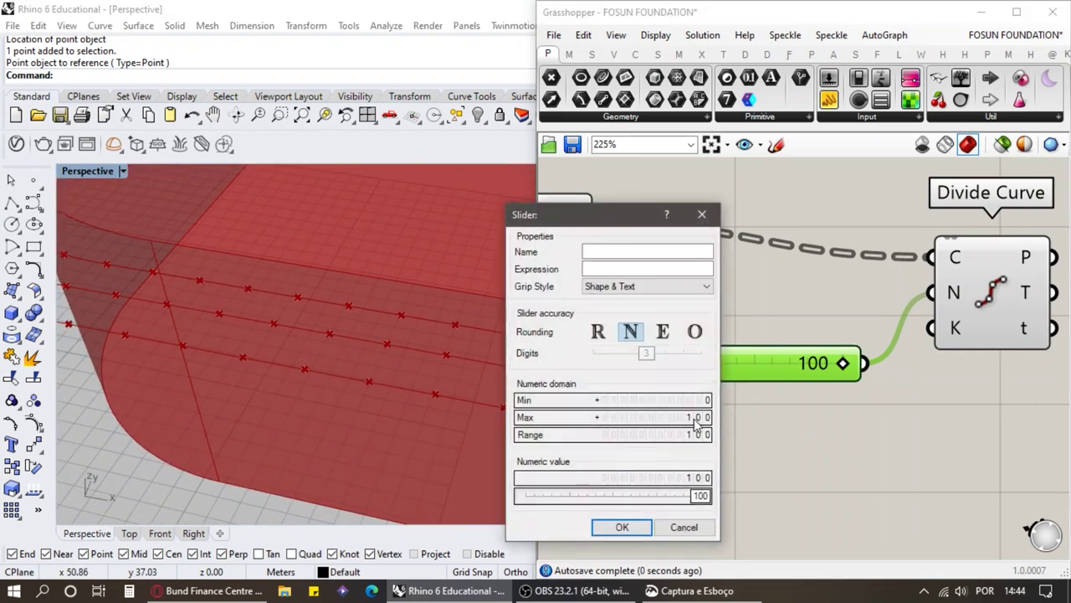
pyautogui.scroll(1, 691, 418)
pyautogui.click(622, 526)
pyautogui.moveTo(751, 365); pyautogui.dragTo(865, 366)
pyautogui.scroll(-5, 313, 400)
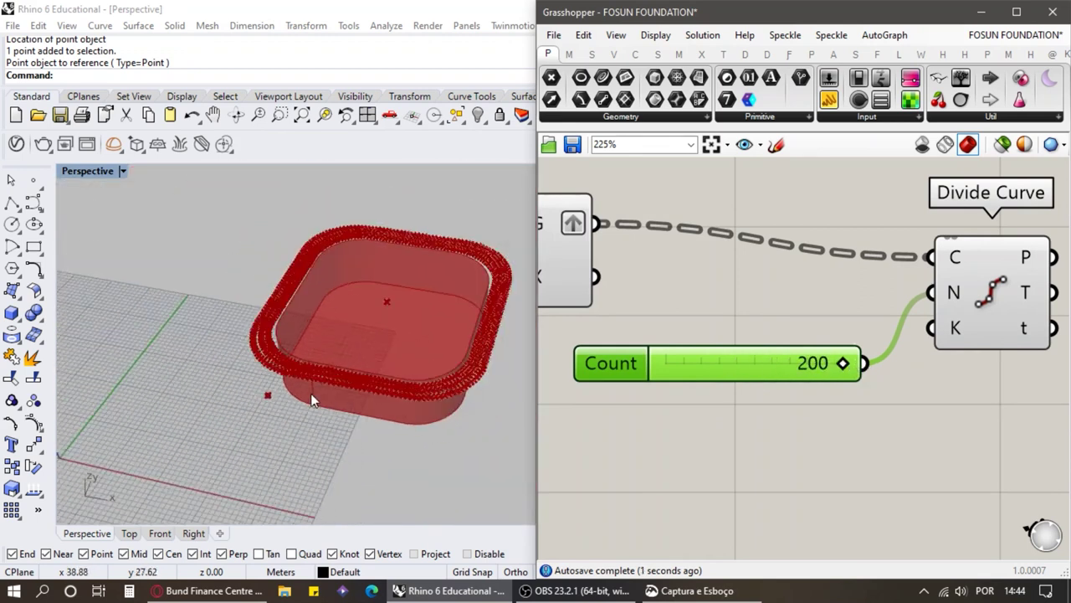
# Step: Examine the division points on the scaled curves and the data structure of the Divide Curve points output
pyautogui.scroll(5, 355, 341)
pyautogui.scroll(-3, 807, 319)
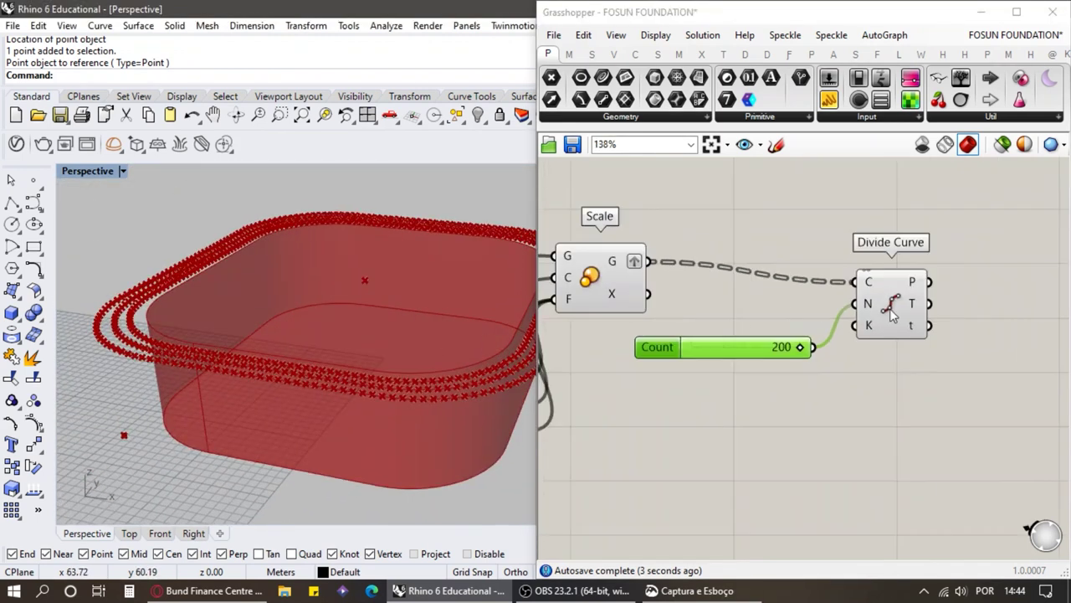
pyautogui.scroll(3, 881, 269)
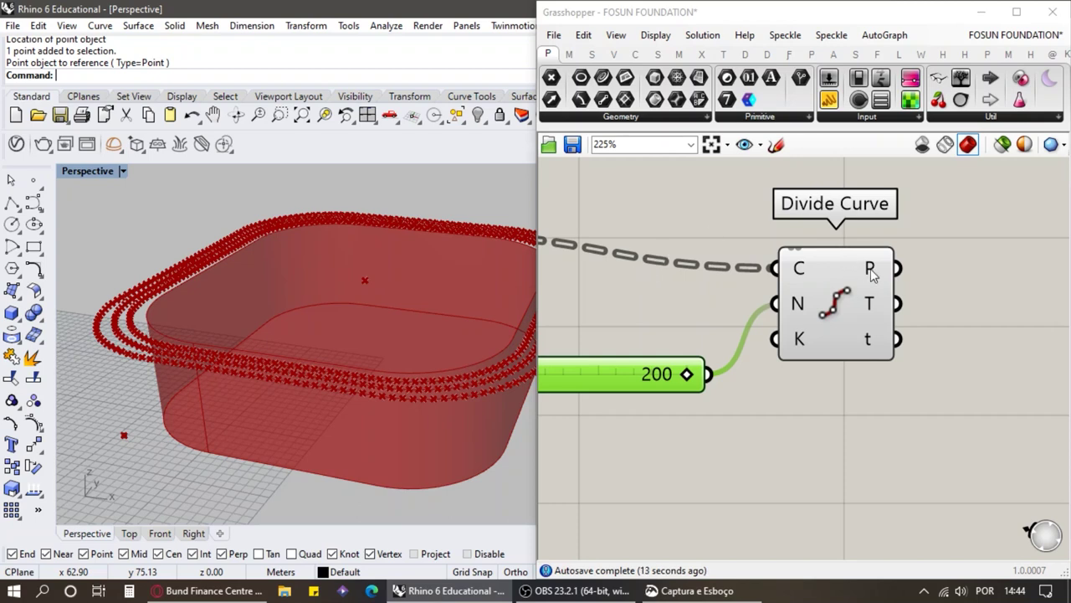
pyautogui.moveTo(871, 275)
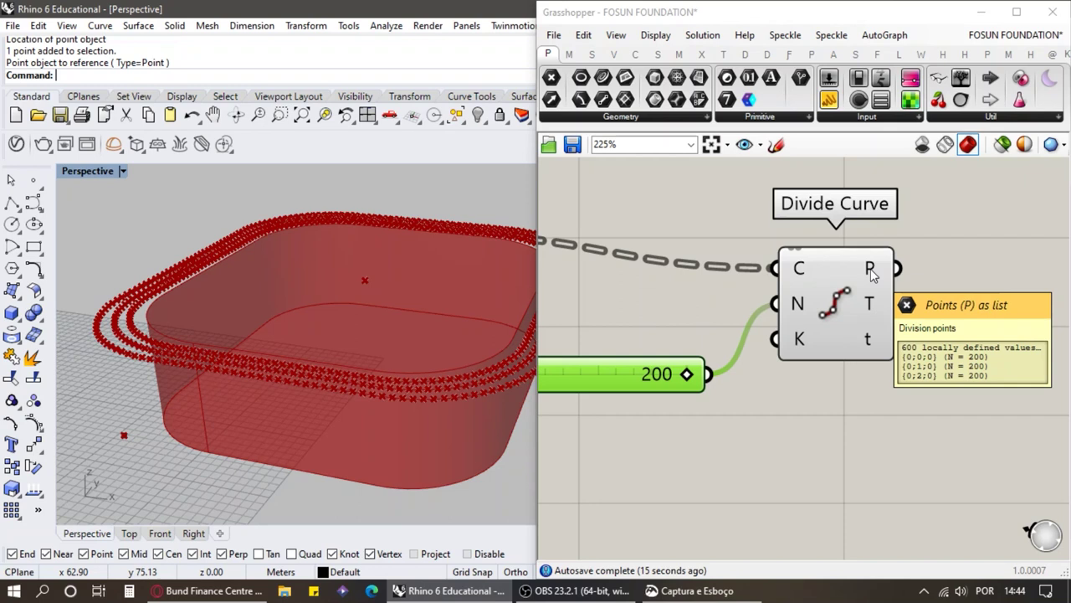
pyautogui.click(803, 306)
pyautogui.scroll(-2, 817, 284)
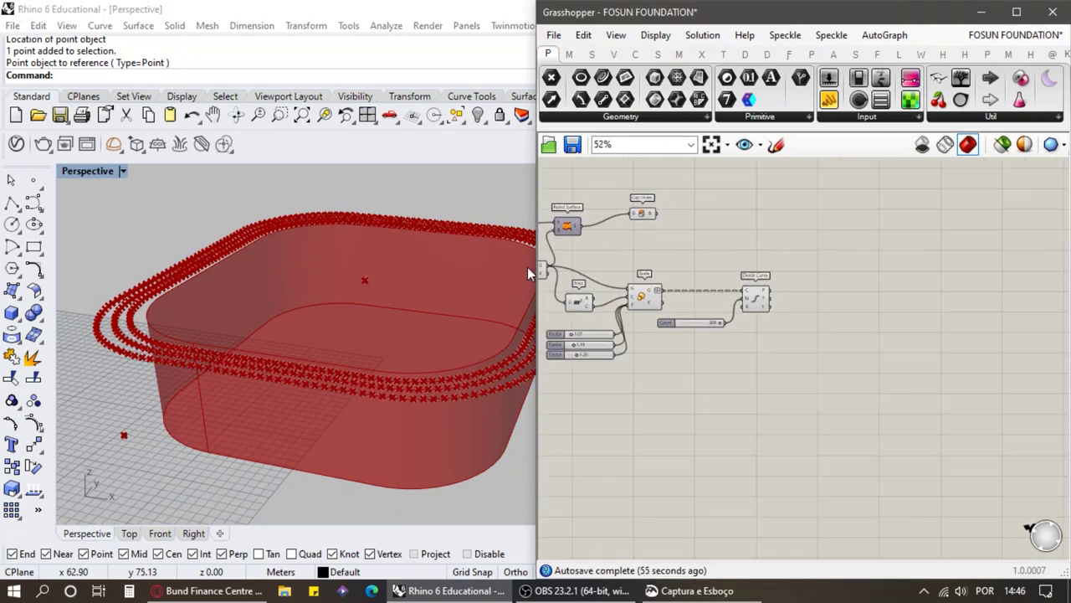
pyautogui.moveTo(527, 267); pyautogui.dragTo(312, 295, button='right')
pyautogui.scroll(5, 738, 271)
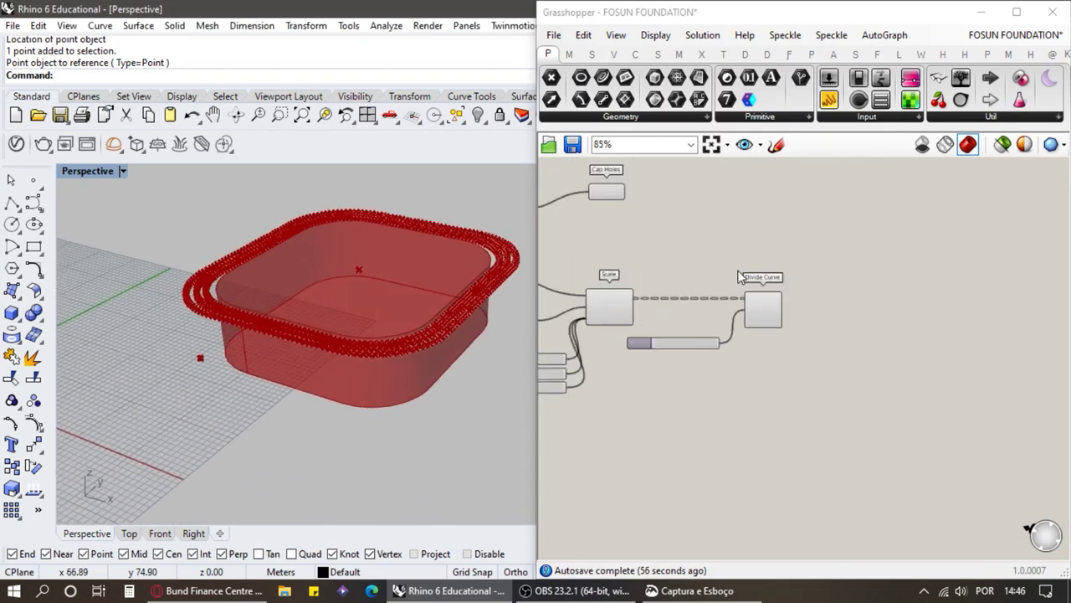
pyautogui.moveTo(796, 319)
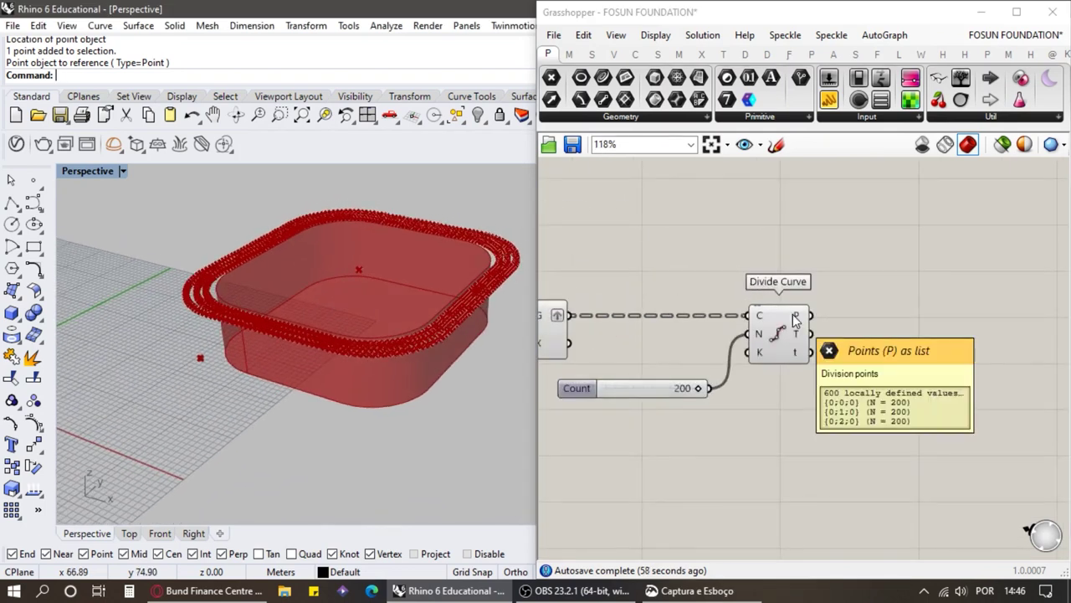
pyautogui.scroll(-2, 781, 379)
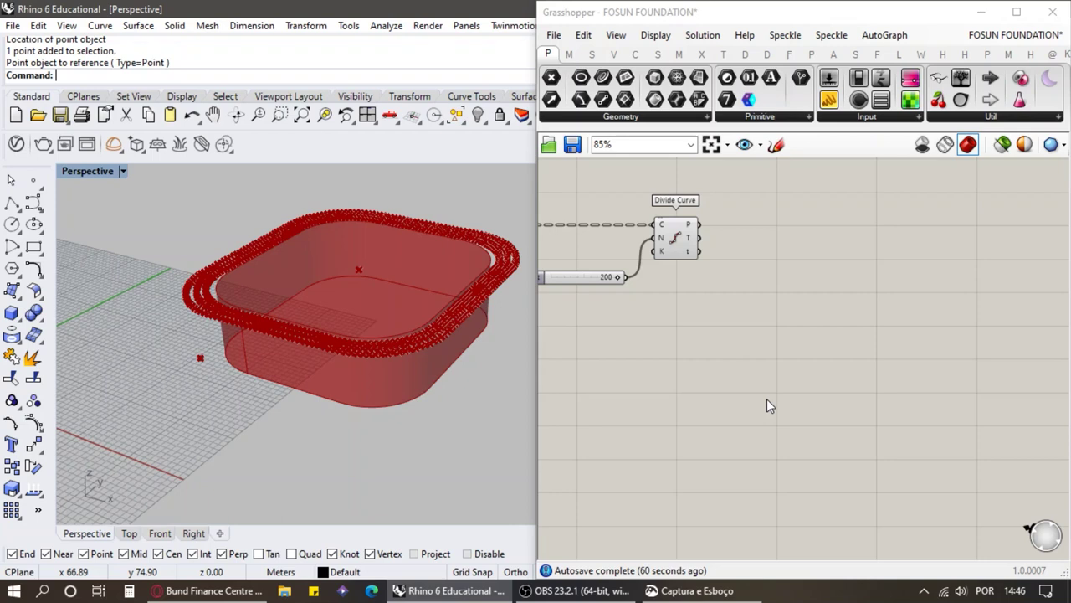
# Step: Add a Graph Mapper component below and beyond the Divide Curve component
pyautogui.scroll(3, 791, 360)
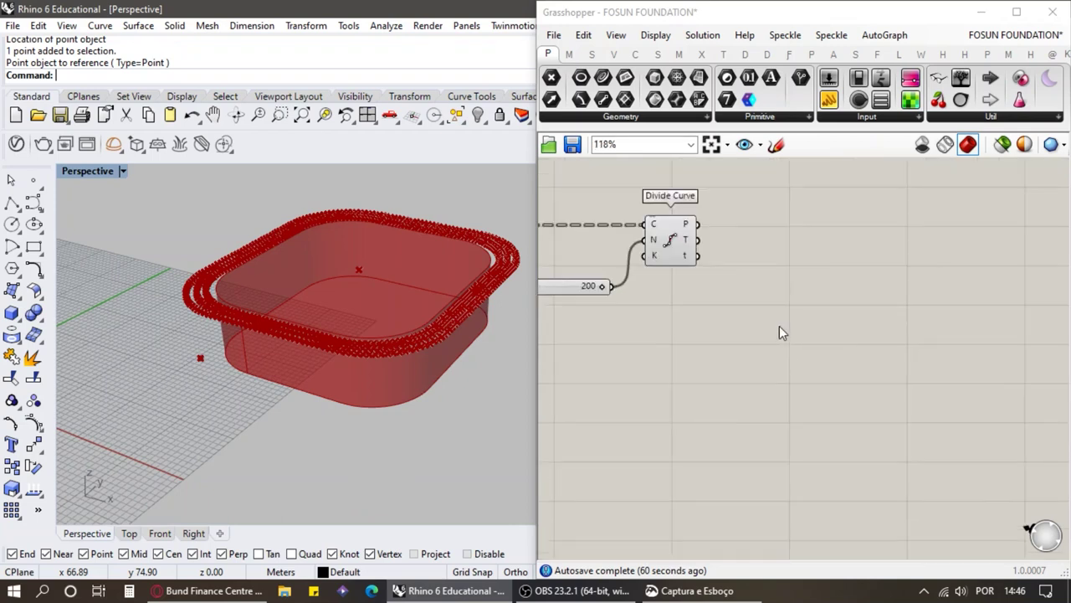
pyautogui.doubleClick(804, 356)
pyautogui.write('graph')
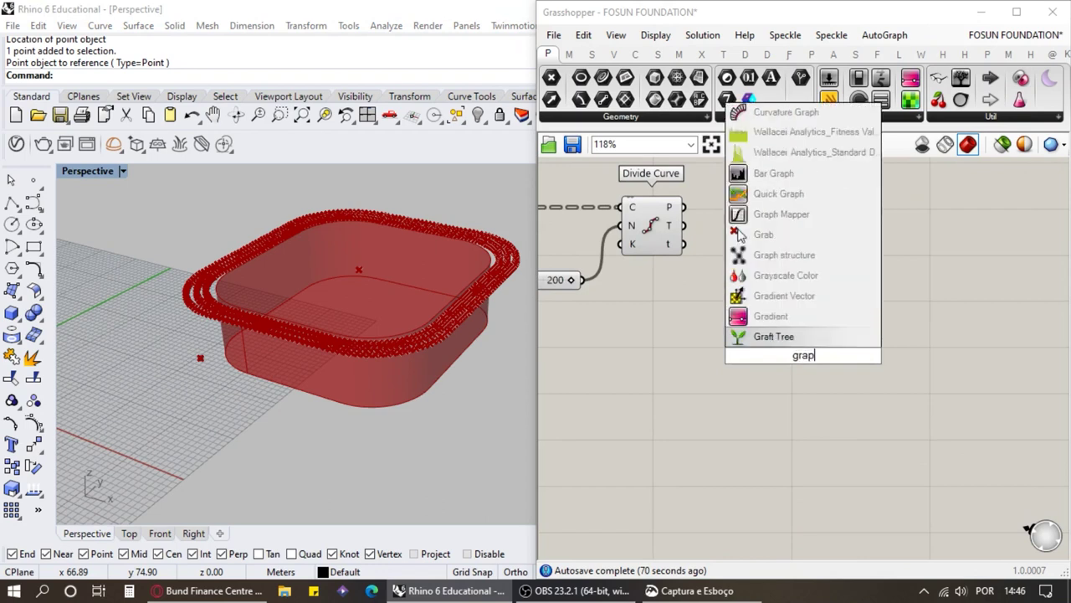
pyautogui.click(857, 323)
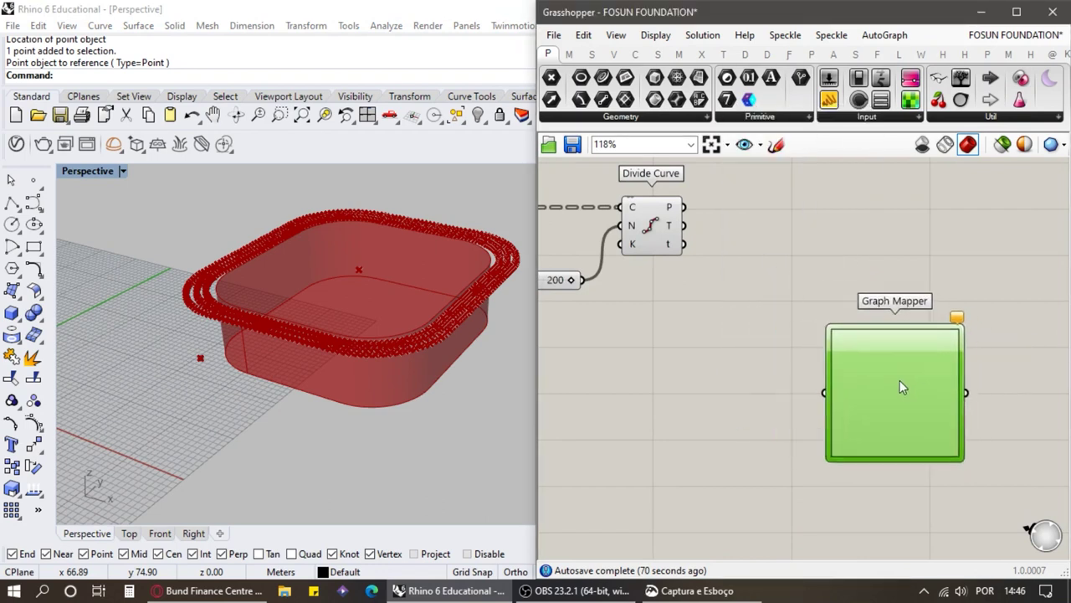
pyautogui.scroll(-2, 898, 290)
pyautogui.scroll(2, 898, 290)
pyautogui.scroll(-2, 898, 291)
pyautogui.scroll(1, 761, 352)
# Step: Add a Range component and place it between the Divide Curve component and the Graph Mapper
pyautogui.doubleClick(760, 353)
pyautogui.write('range')
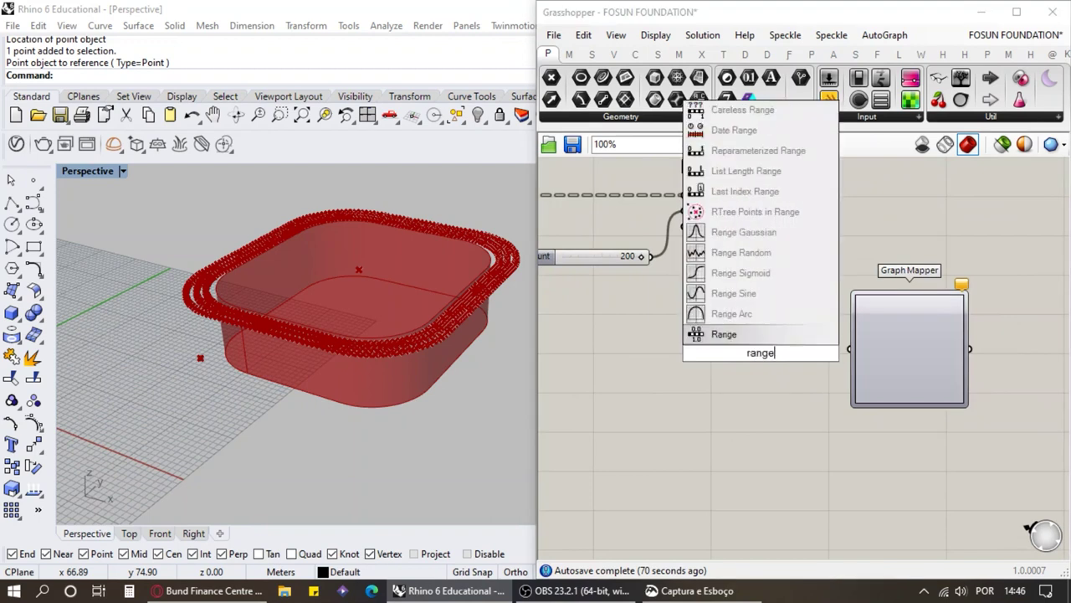
pyautogui.press('Return')
pyautogui.scroll(2, 762, 359)
pyautogui.moveTo(760, 362); pyautogui.dragTo(774, 343)
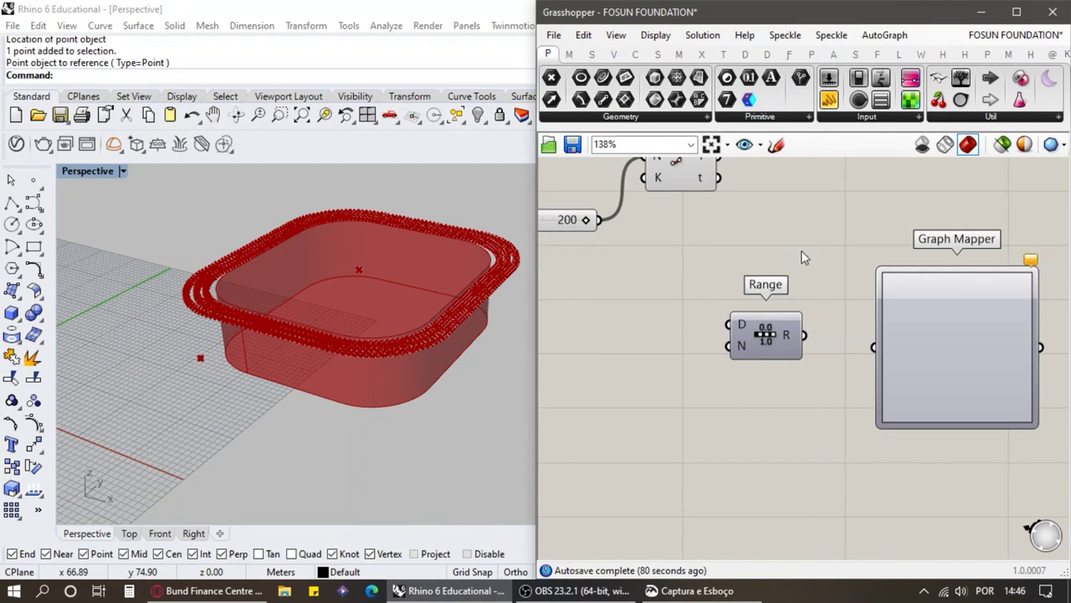
pyautogui.scroll(-2, 777, 300)
pyautogui.scroll(1, 803, 351)
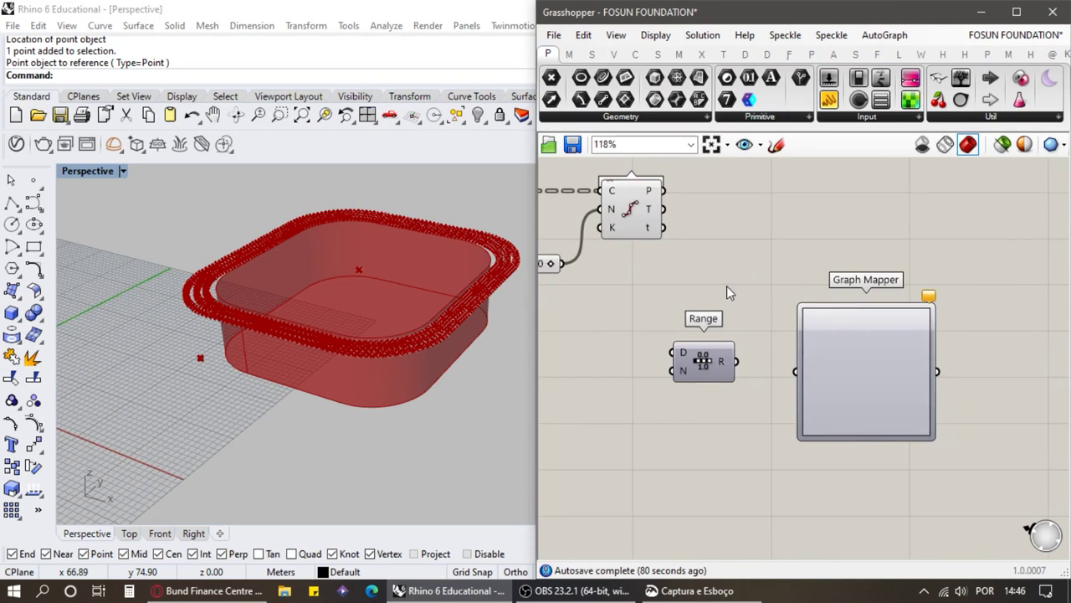
# Step: Sketch a row of four crosses on an empty area of the canvas to represent the curve division points
pyautogui.moveTo(650, 195)
pyautogui.scroll(12, 359, 359)
pyautogui.moveTo(344, 410); pyautogui.dragTo(380, 231, button='right')
pyautogui.scroll(-10, 375, 232)
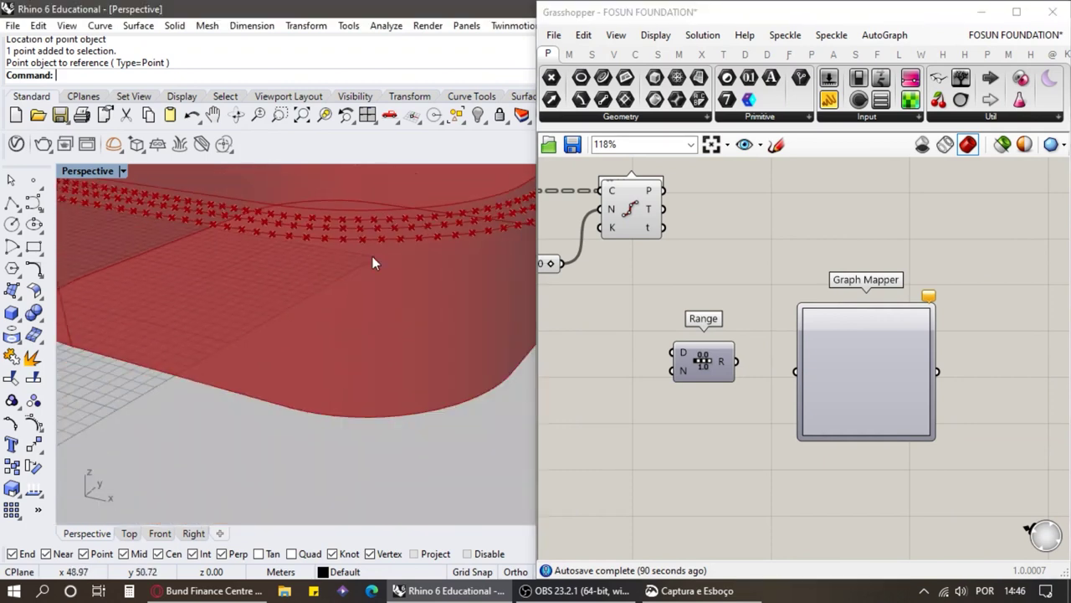
pyautogui.click(777, 144)
pyautogui.scroll(2, 772, 300)
pyautogui.moveTo(767, 283); pyautogui.dragTo(787, 299)
pyautogui.moveTo(785, 283)
pyautogui.mouseDown()
pyautogui.moveTo(770, 299)
pyautogui.moveTo(838, 297)
pyautogui.mouseUp()
pyautogui.moveTo(824, 279)
pyautogui.mouseDown()
pyautogui.moveTo(829, 295)
pyautogui.moveTo(882, 298)
pyautogui.mouseUp()
pyautogui.moveTo(867, 278)
pyautogui.mouseDown()
pyautogui.moveTo(871, 295)
pyautogui.moveTo(916, 295)
pyautogui.mouseUp()
pyautogui.scroll(-3, 770, 312)
pyautogui.scroll(1, 825, 318)
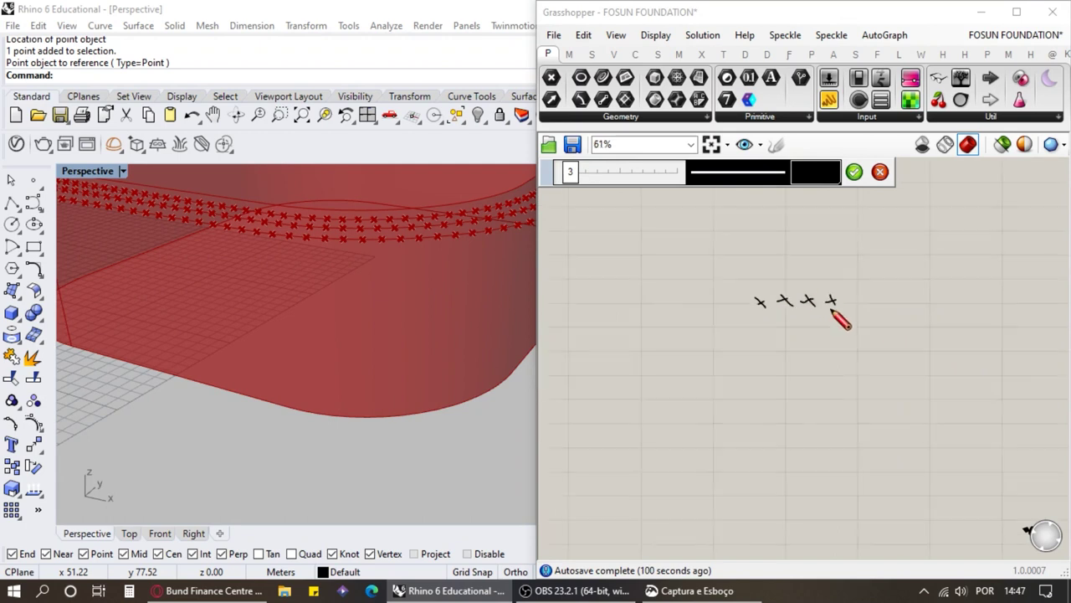
# Step: Sketch progressively shorter lines down from the four crosses and a wavy curve along their lower ends, and accept the sketch
pyautogui.scroll(3, 828, 358)
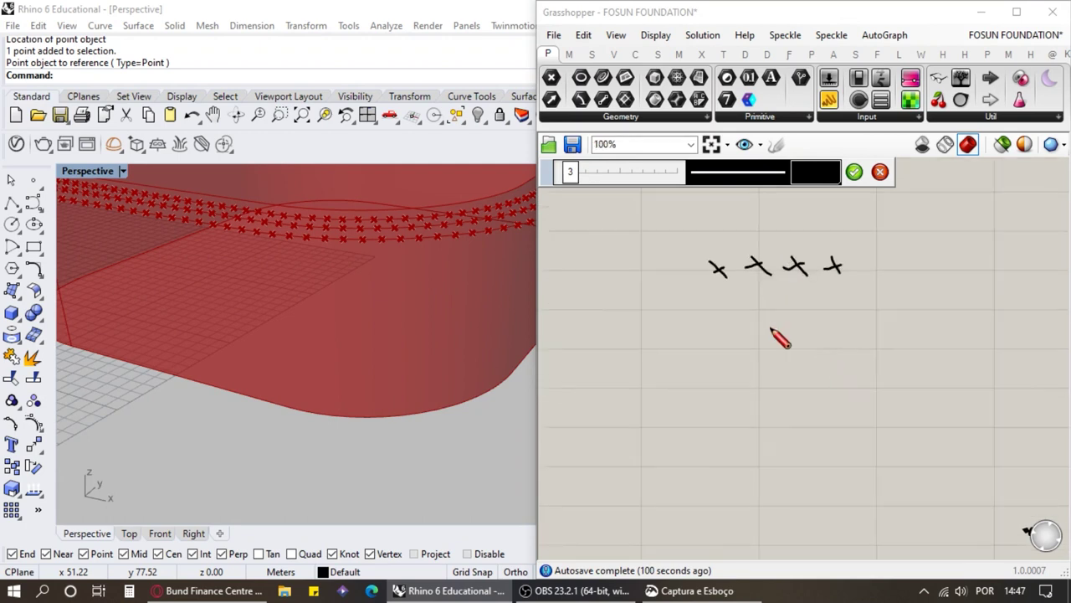
pyautogui.moveTo(717, 269); pyautogui.dragTo(718, 365)
pyautogui.moveTo(759, 265); pyautogui.dragTo(771, 326)
pyautogui.moveTo(799, 264); pyautogui.dragTo(805, 315)
pyautogui.moveTo(844, 255); pyautogui.dragTo(853, 298)
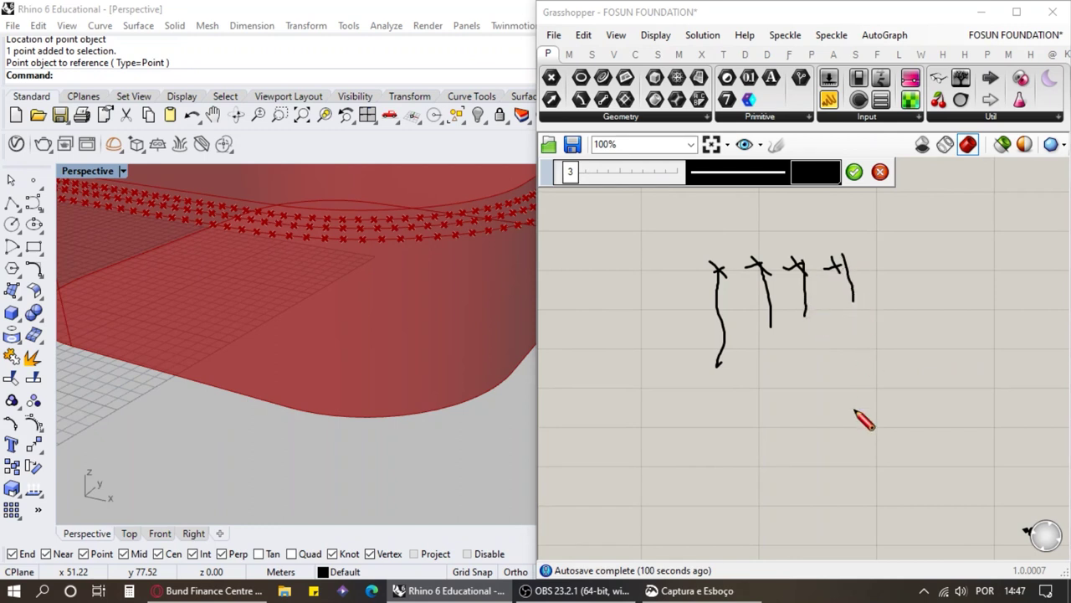
pyautogui.moveTo(656, 377); pyautogui.dragTo(934, 287)
pyautogui.scroll(-4, 557, 385)
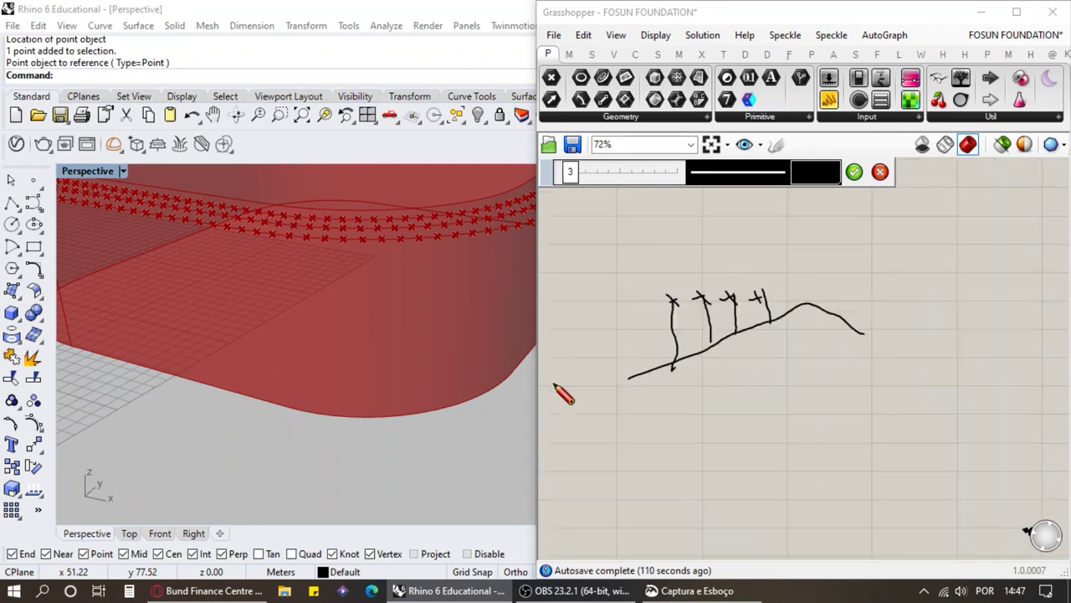
pyautogui.moveTo(602, 380)
pyautogui.mouseDown()
pyautogui.moveTo(719, 339)
pyautogui.moveTo(855, 401)
pyautogui.moveTo(1030, 328)
pyautogui.mouseUp()
pyautogui.scroll(-3, 1046, 305)
pyautogui.click(854, 173)
# Step: Delete the explanatory sketch of crosses, lines and waves from the canvas
pyautogui.scroll(4, 931, 353)
pyautogui.moveTo(993, 399)
pyautogui.mouseDown()
pyautogui.moveTo(772, 304)
pyautogui.moveTo(713, 255)
pyautogui.mouseUp()
pyautogui.press('Delete')
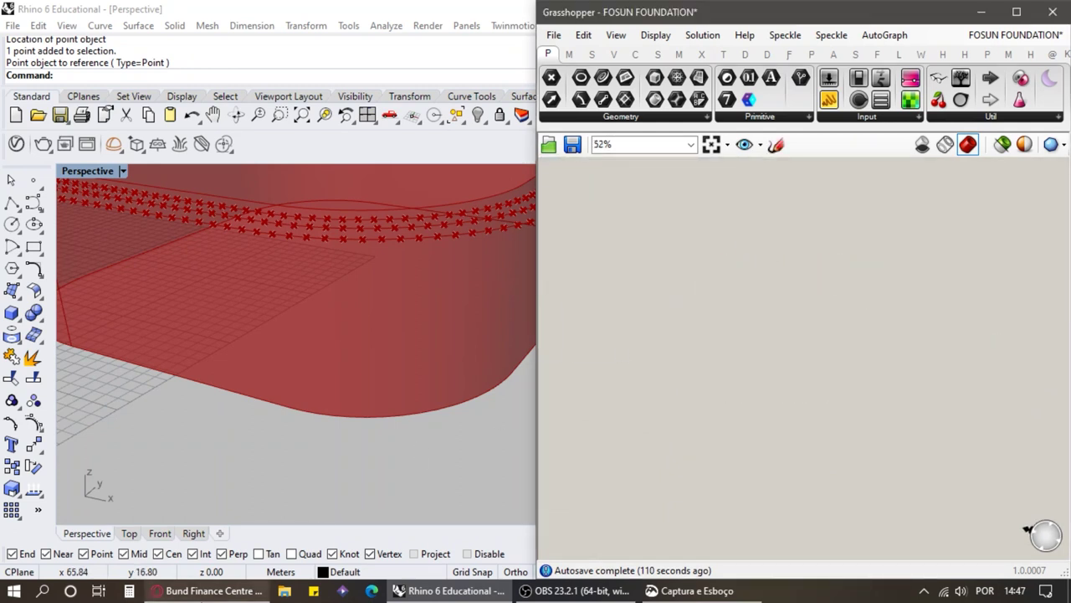
# Step: Switch to the browser, examine the ArchDaily photos of the Bund Finance Centre's tubular facade, and return to Grasshopper
pyautogui.click(210, 590)
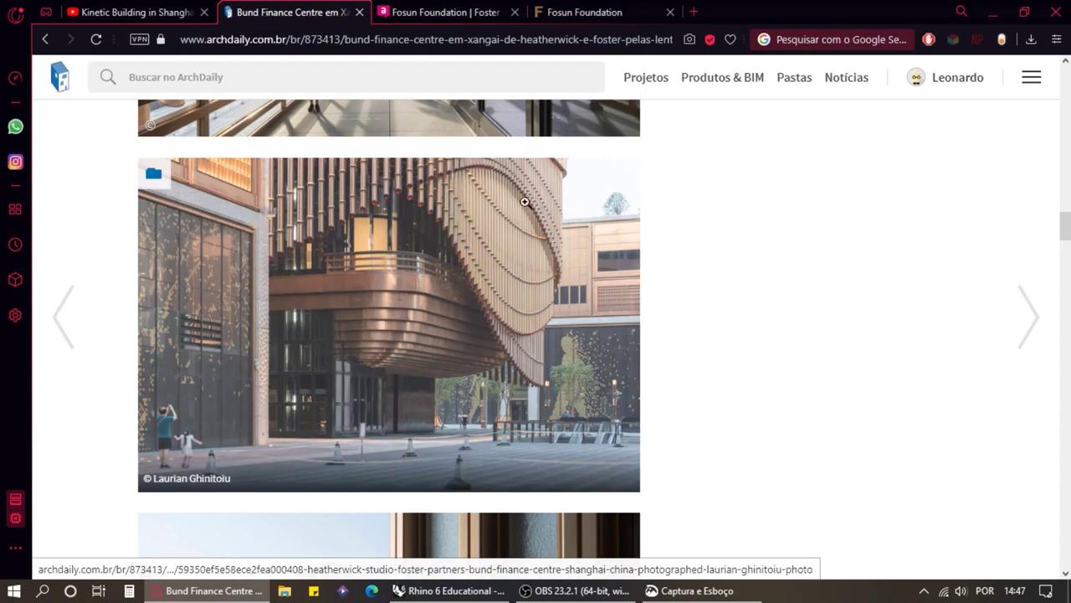
pyautogui.scroll(15, 552, 293)
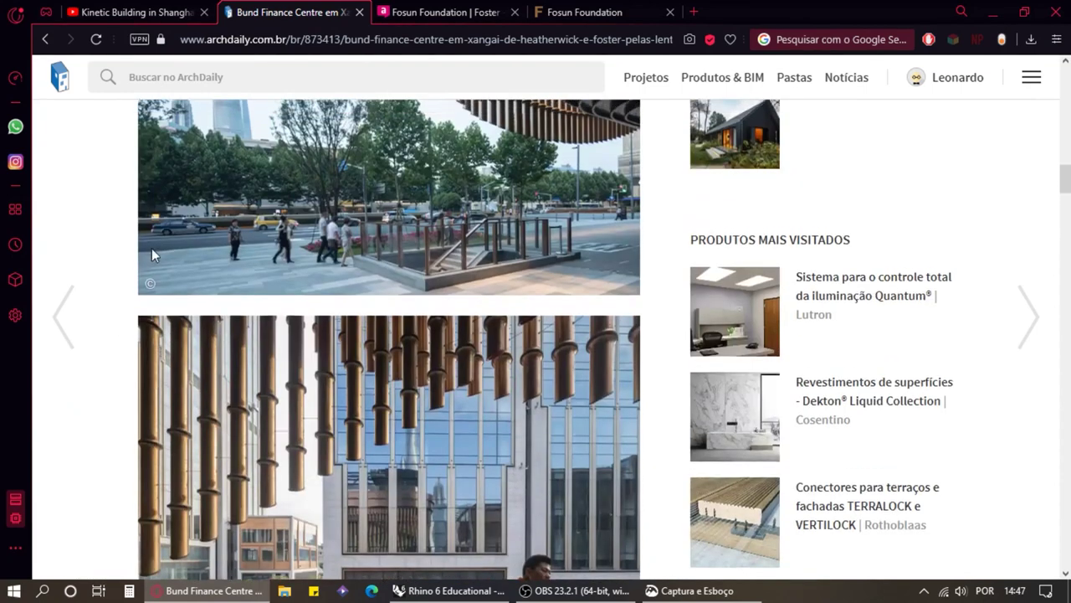
pyautogui.scroll(5, 355, 202)
pyautogui.scroll(-2, 319, 399)
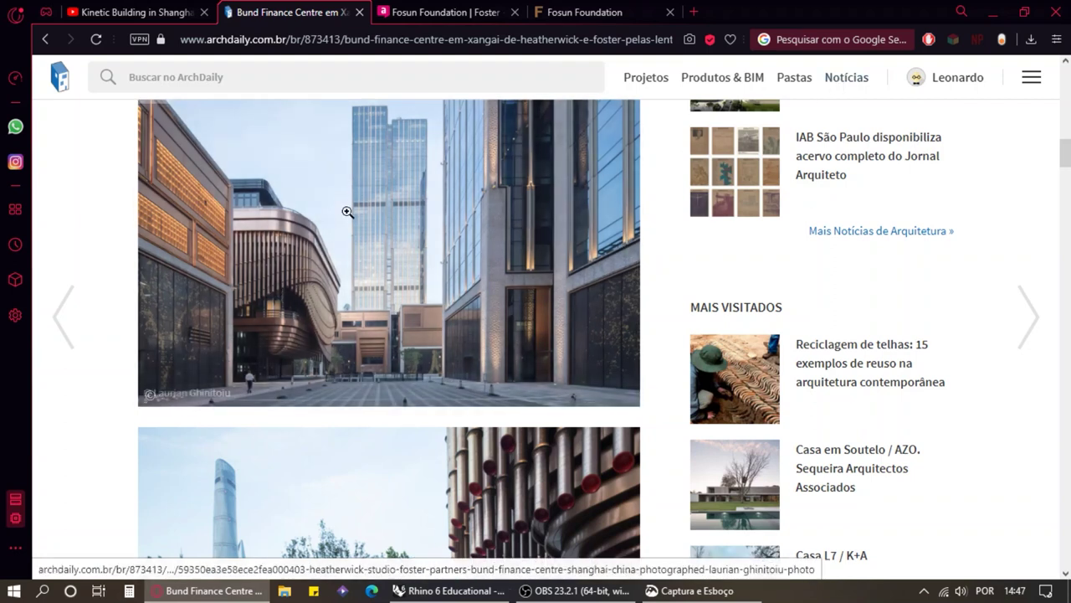
pyautogui.click(993, 18)
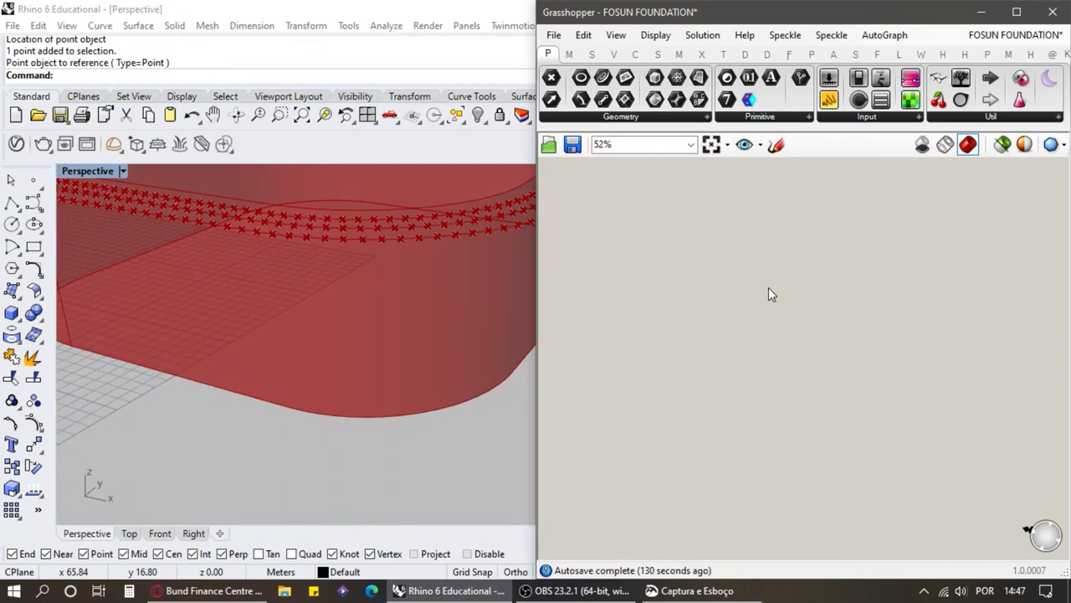
# Step: Connect the division count slider of Divide Curve to the Range component's steps input as well
pyautogui.scroll(-8, 791, 365)
pyautogui.scroll(9, 709, 347)
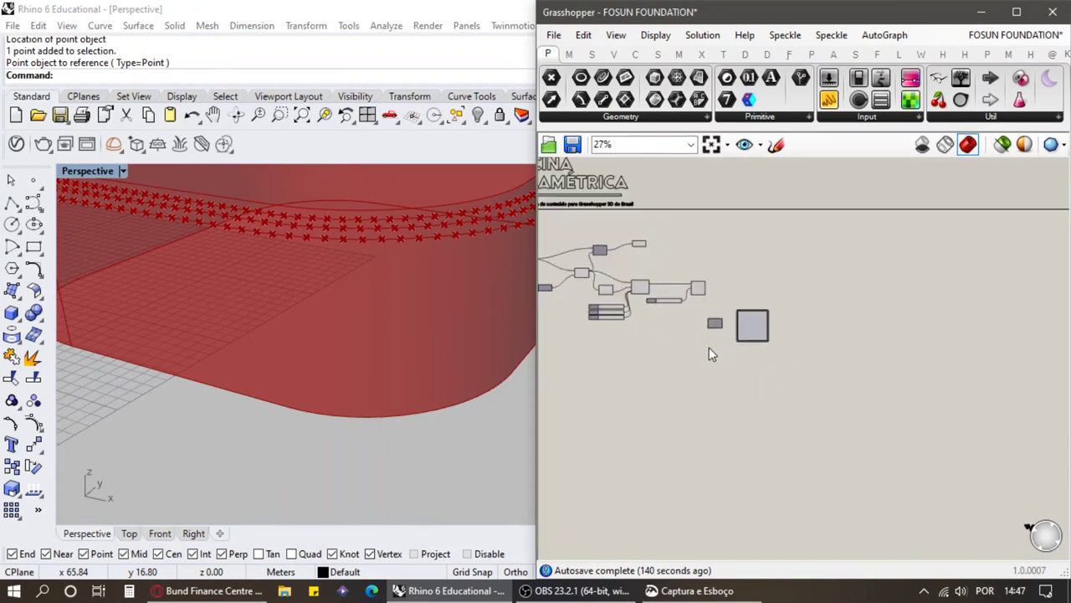
pyautogui.scroll(3, 692, 287)
pyautogui.click(636, 300)
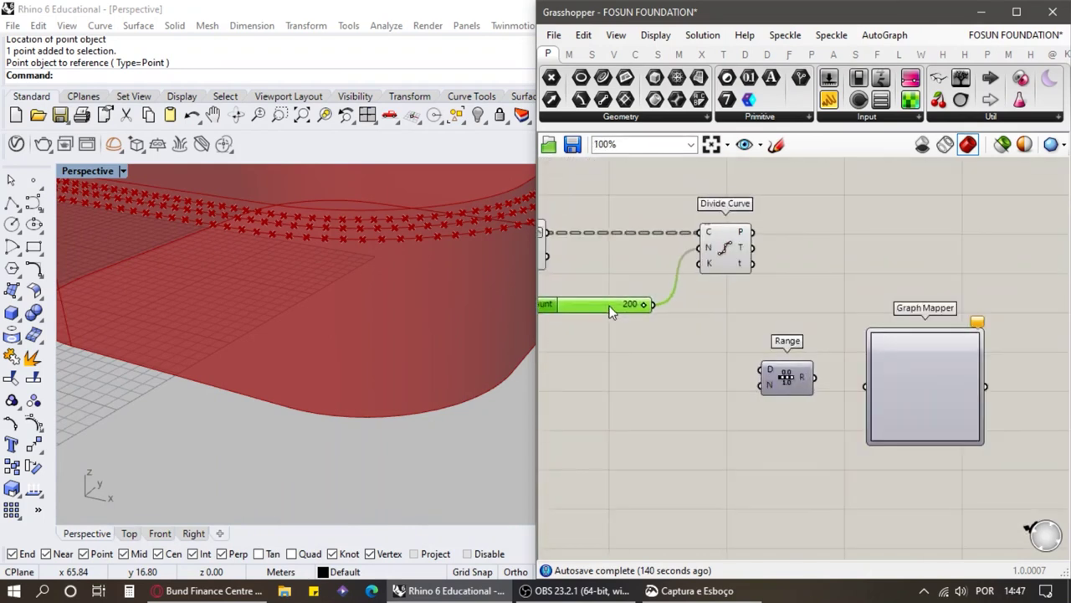
pyautogui.click(724, 235)
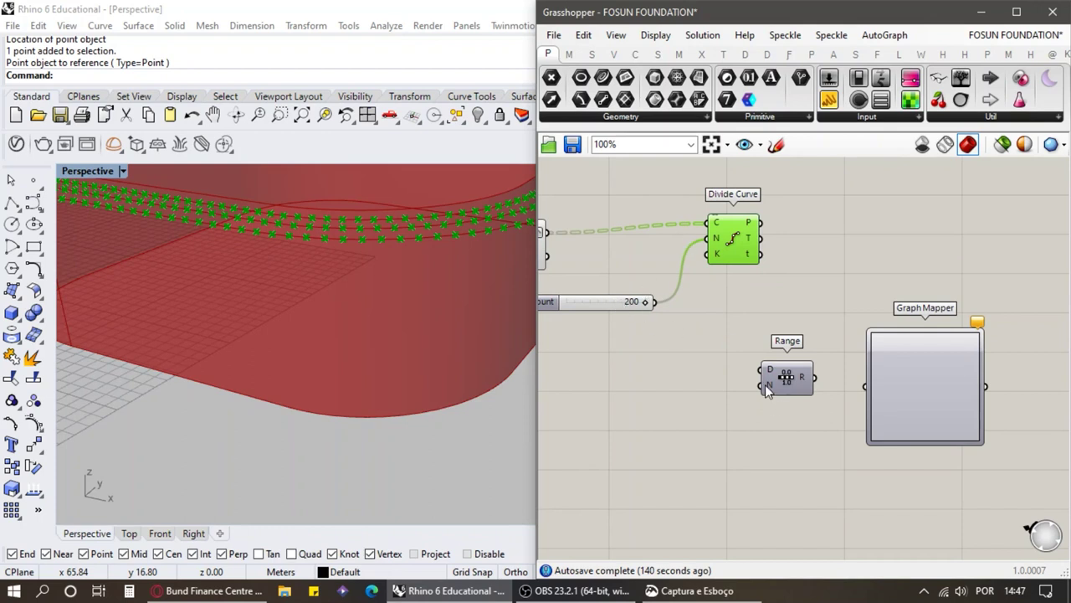
pyautogui.click(679, 370)
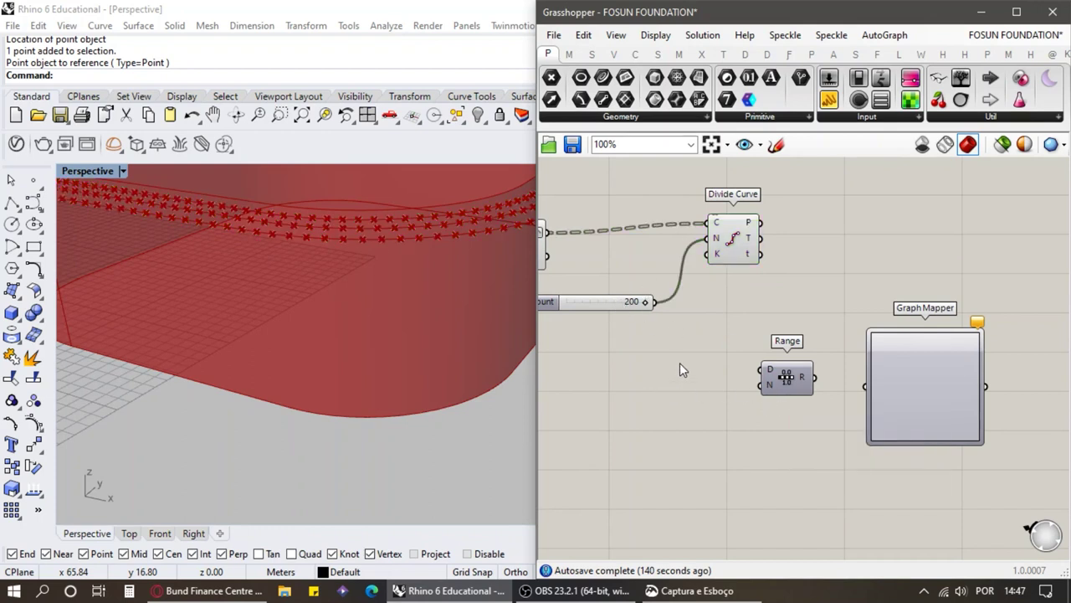
pyautogui.scroll(1, 684, 339)
pyautogui.click(606, 279)
pyautogui.moveTo(690, 283); pyautogui.dragTo(784, 366)
pyautogui.scroll(-2, 681, 374)
pyautogui.scroll(2, 779, 370)
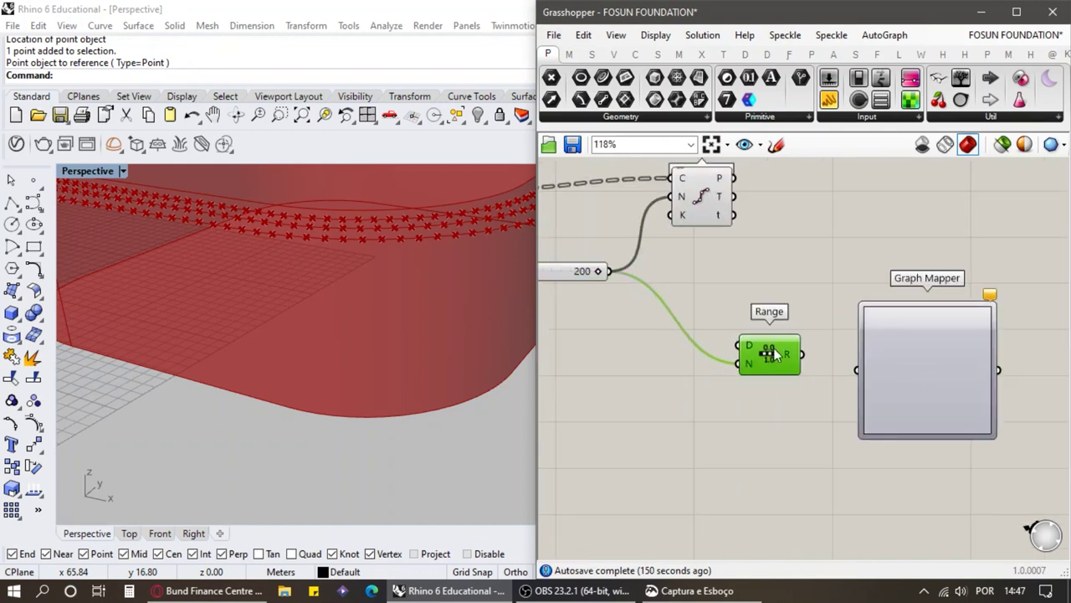
# Step: Apply the expression x-1 to the Range component's steps input
pyautogui.moveTo(748, 374)
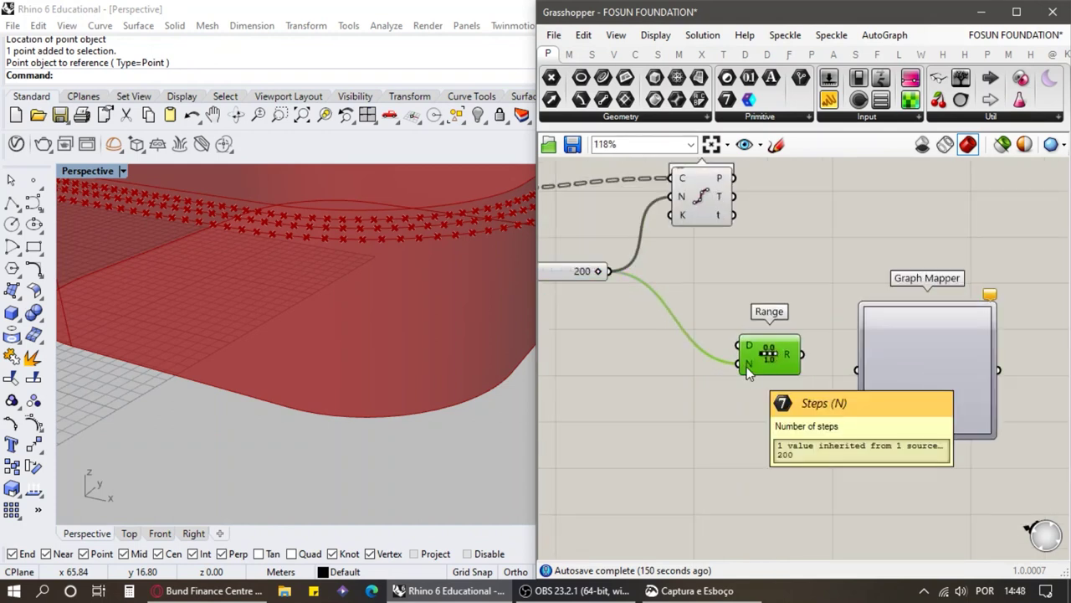
pyautogui.moveTo(794, 358)
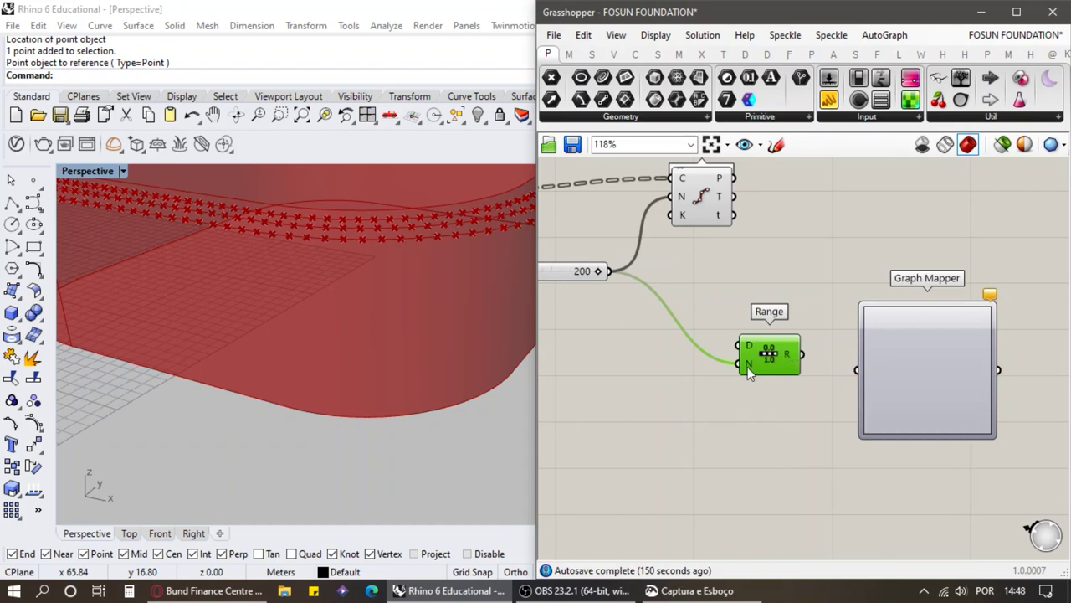
pyautogui.rightClick(754, 362)
pyautogui.moveTo(807, 443)
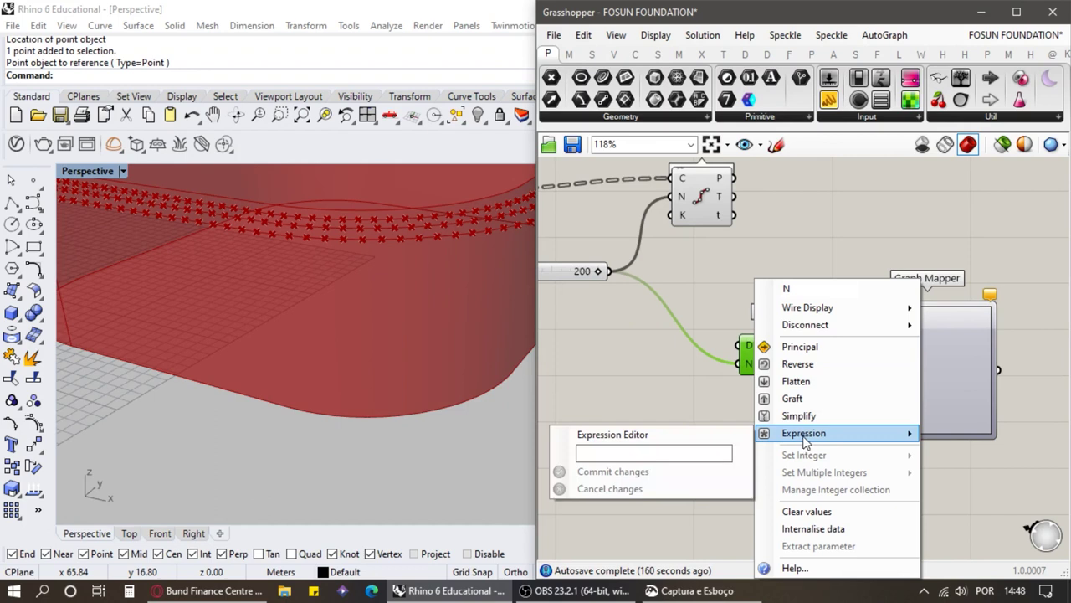
pyautogui.click(710, 450)
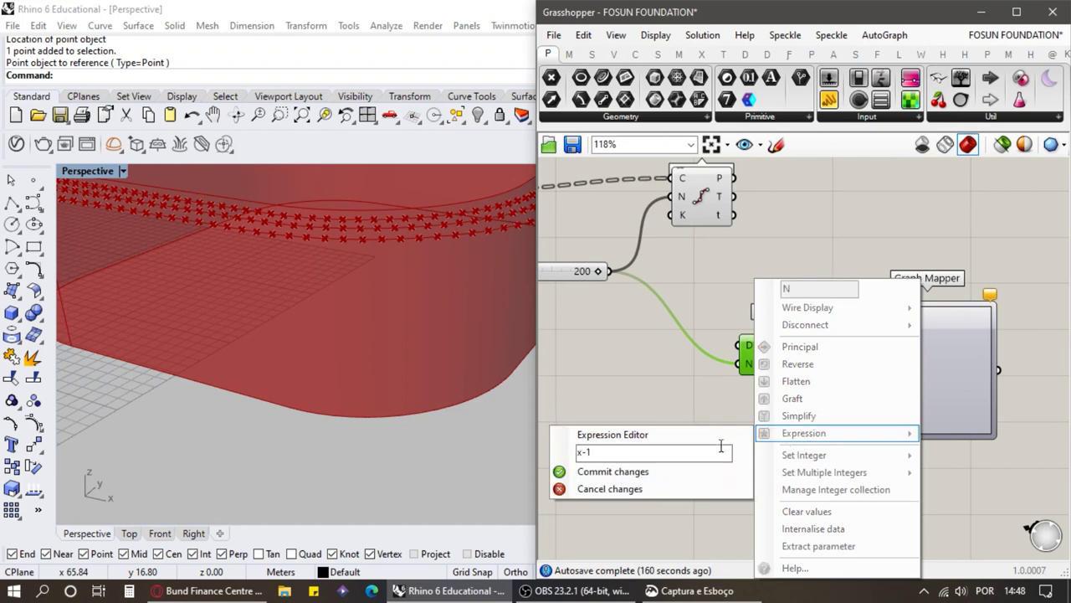
pyautogui.click(688, 471)
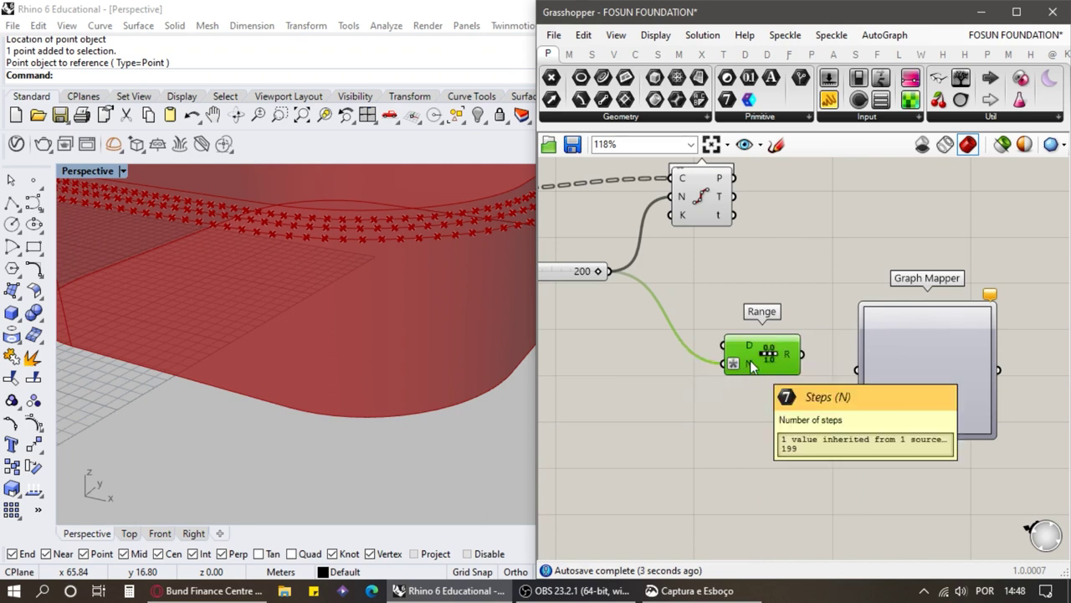
pyautogui.moveTo(787, 357)
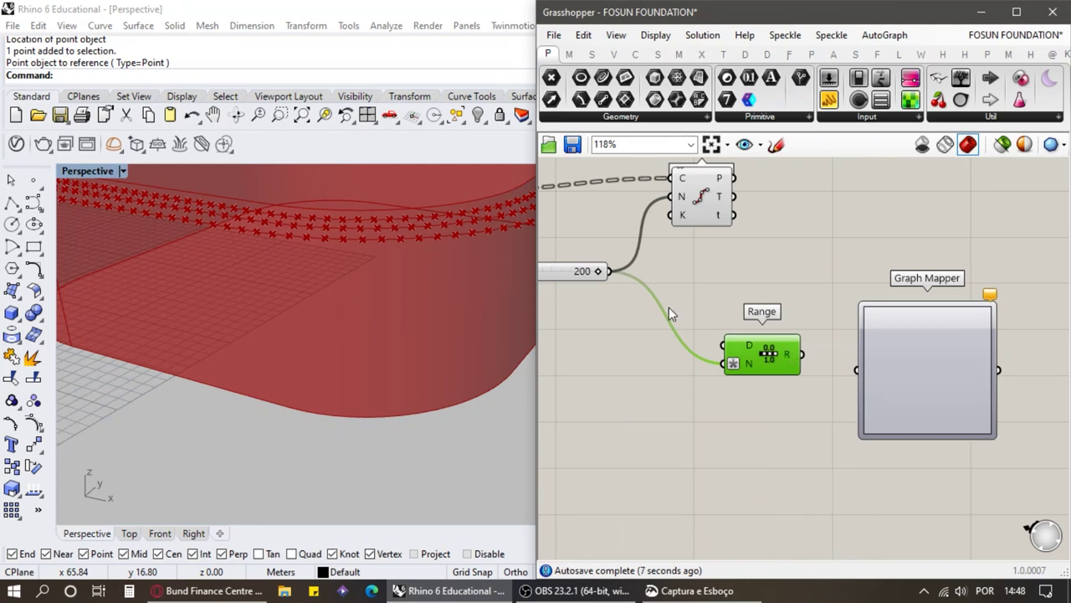
# Step: Reposition the Graph Mapper beside the Range component and connect the Range output to its input
pyautogui.scroll(-1, 652, 297)
pyautogui.scroll(2, 765, 322)
pyautogui.moveTo(981, 351); pyautogui.dragTo(849, 351, button='right')
pyautogui.moveTo(848, 351); pyautogui.dragTo(855, 333)
pyautogui.moveTo(649, 360); pyautogui.dragTo(717, 359)
# Step: Set the Graph Mapper's graph type to Sine
pyautogui.rightClick(744, 330)
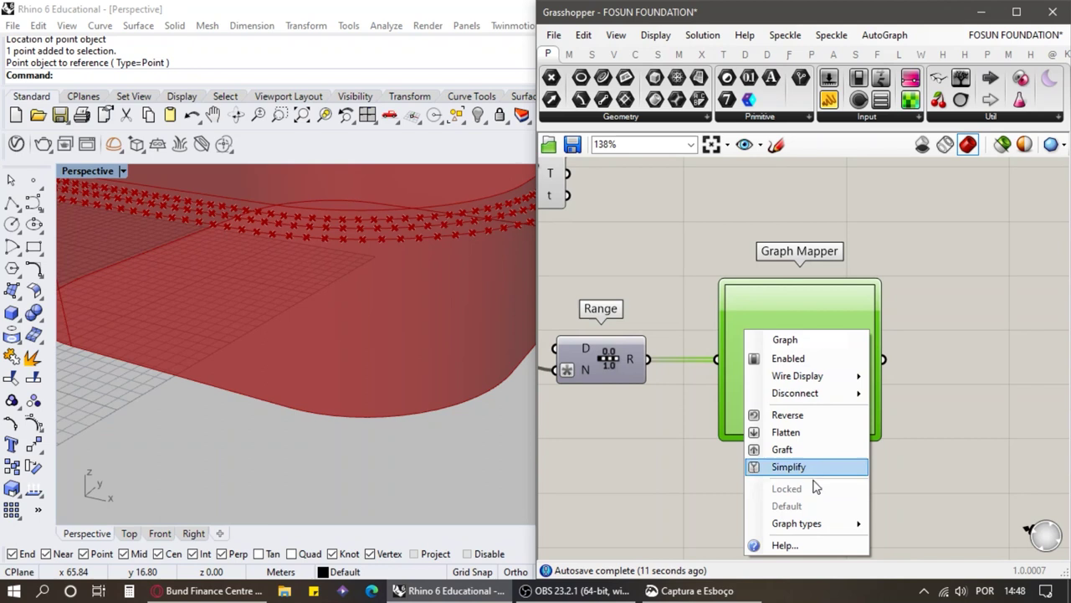
pyautogui.moveTo(813, 522)
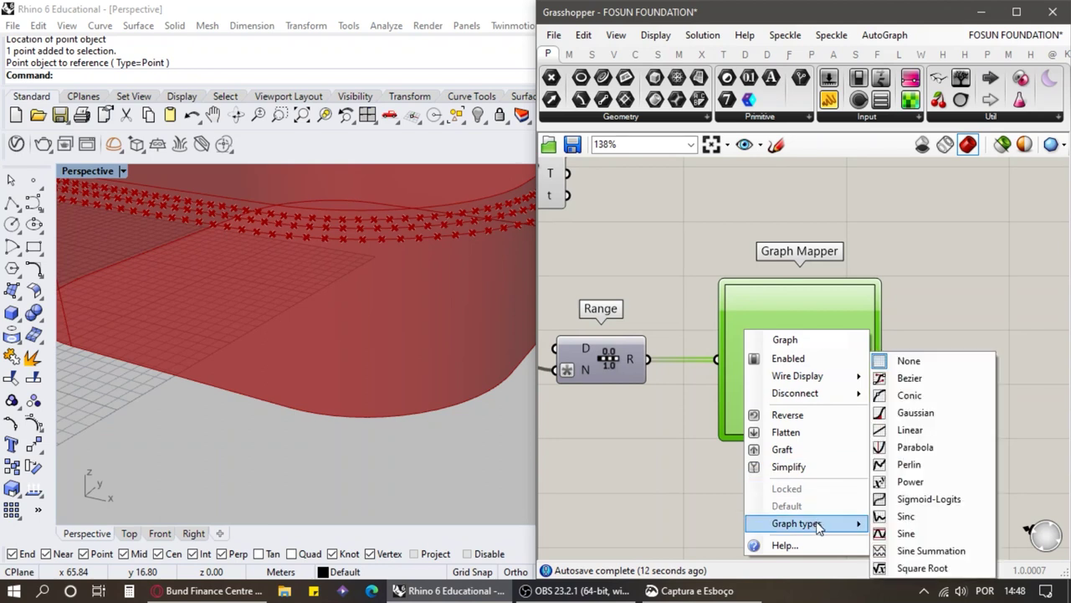
pyautogui.click(906, 533)
pyautogui.scroll(3, 754, 405)
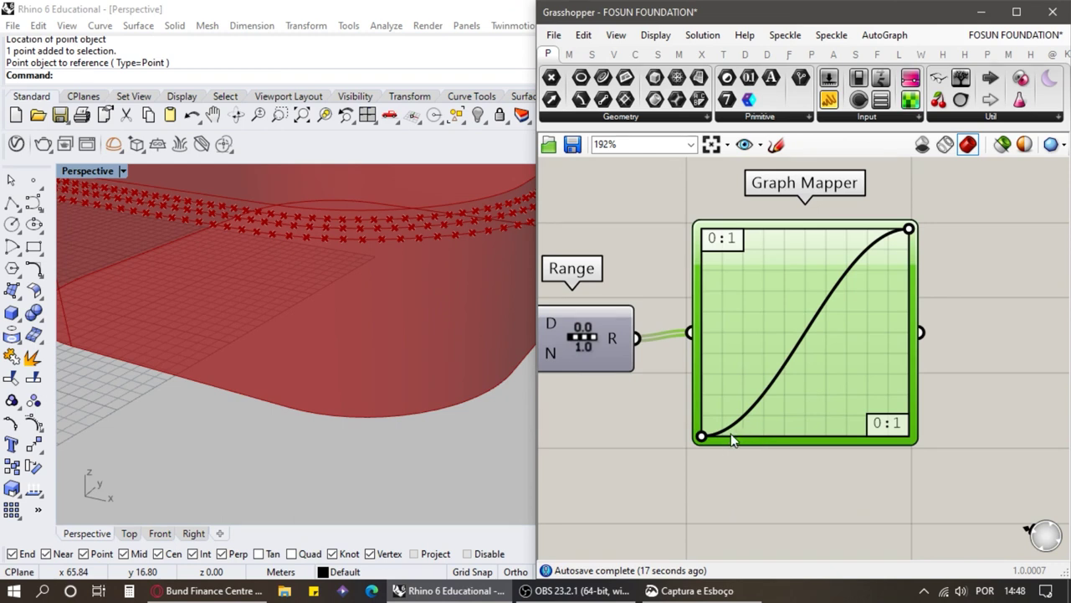
# Step: Shift the sine curve's low handle inward along the baseline to about a quarter of the graph's width
pyautogui.scroll(3, 732, 440)
pyautogui.scroll(-3, 723, 433)
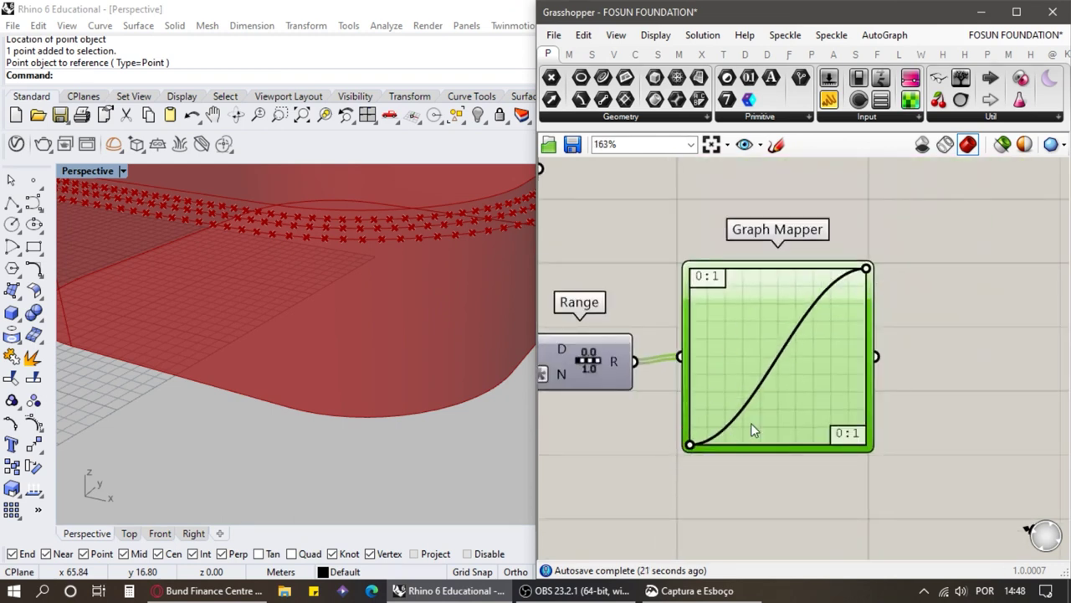
pyautogui.scroll(1, 753, 435)
pyautogui.scroll(-3, 710, 424)
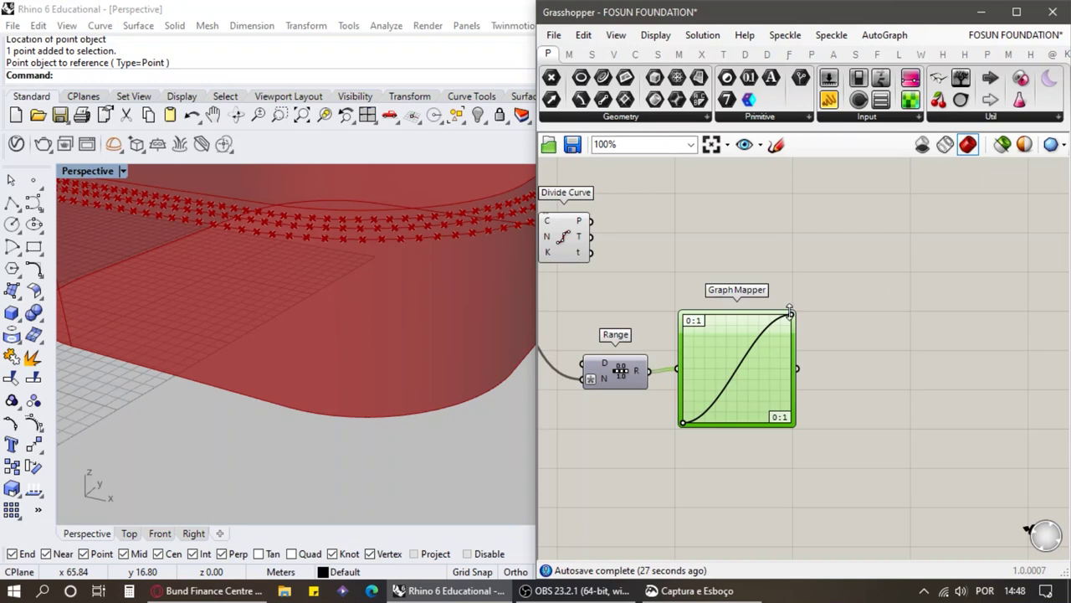
pyautogui.scroll(2, 707, 389)
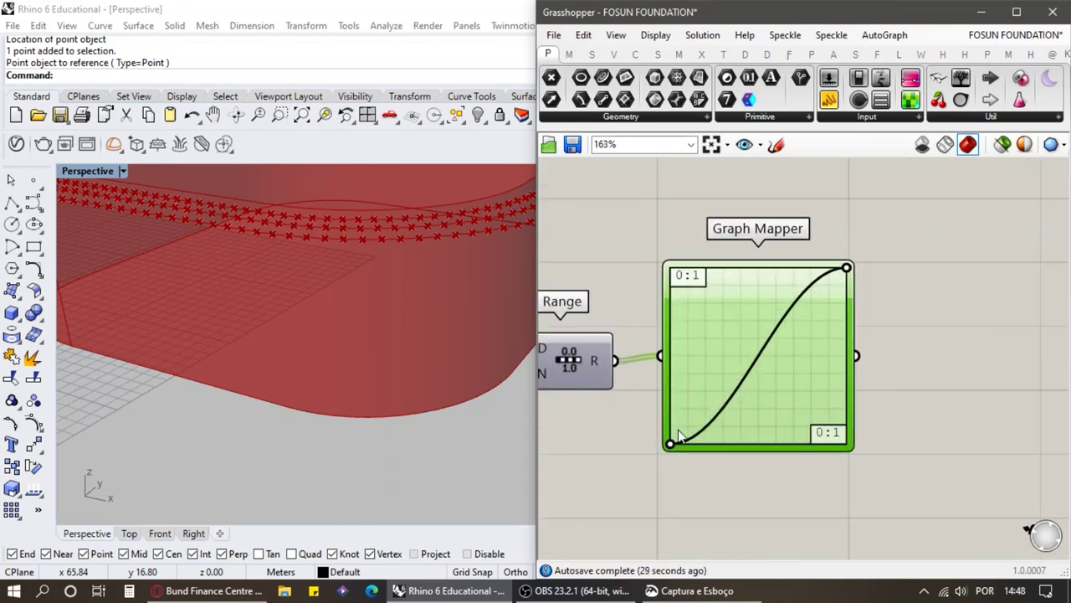
pyautogui.moveTo(673, 446); pyautogui.dragTo(717, 455)
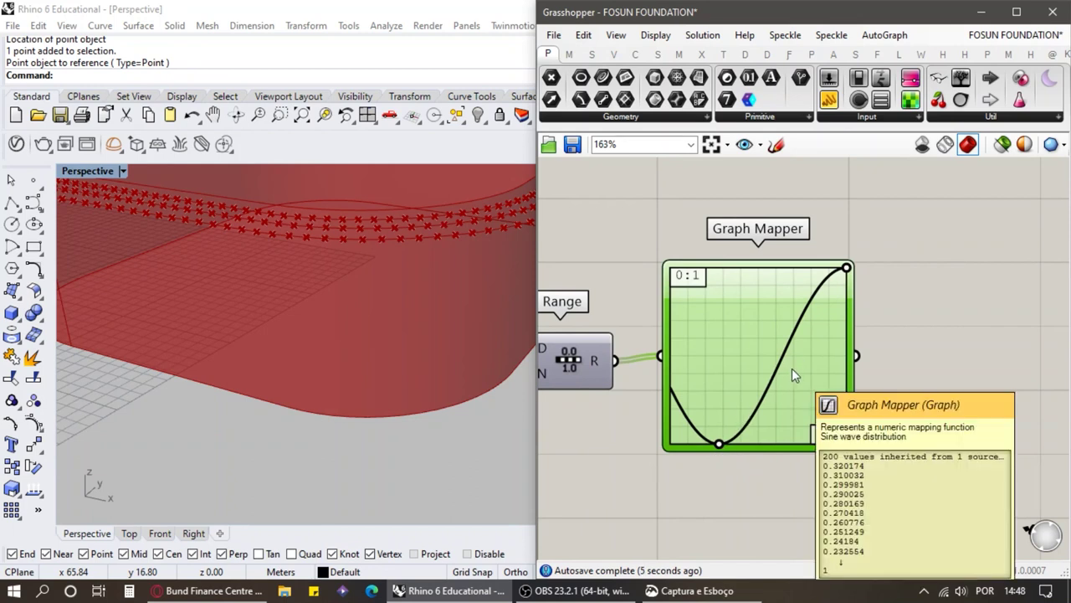
# Step: Examine the rows of division points around the building volume and compare them with the Graph Mapper's curve
pyautogui.scroll(-8, 408, 391)
pyautogui.moveTo(407, 391); pyautogui.dragTo(318, 360, button='right')
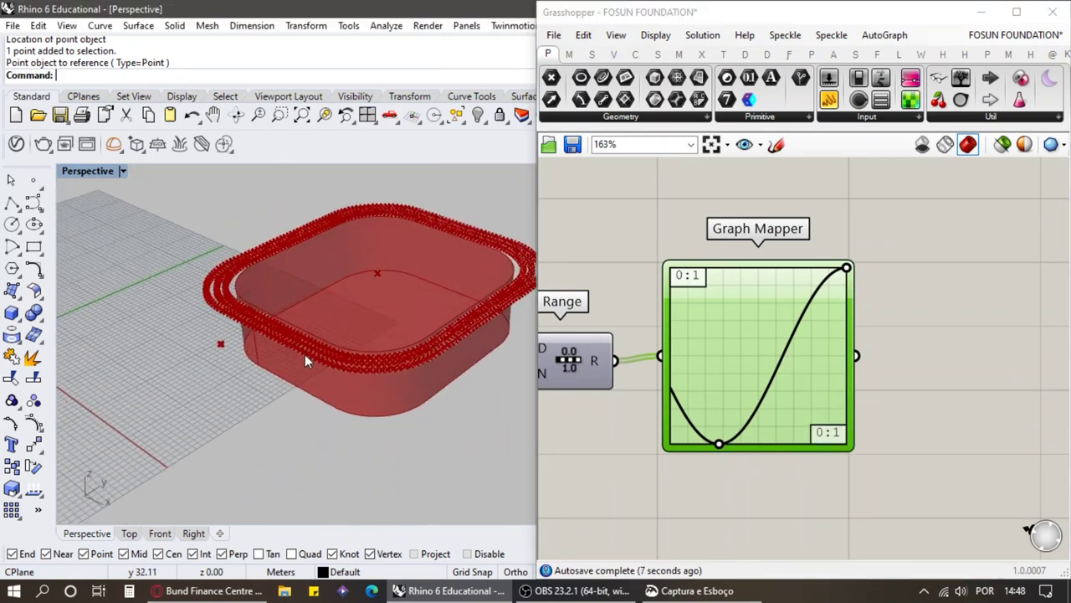
pyautogui.scroll(5, 314, 360)
pyautogui.scroll(-3, 743, 308)
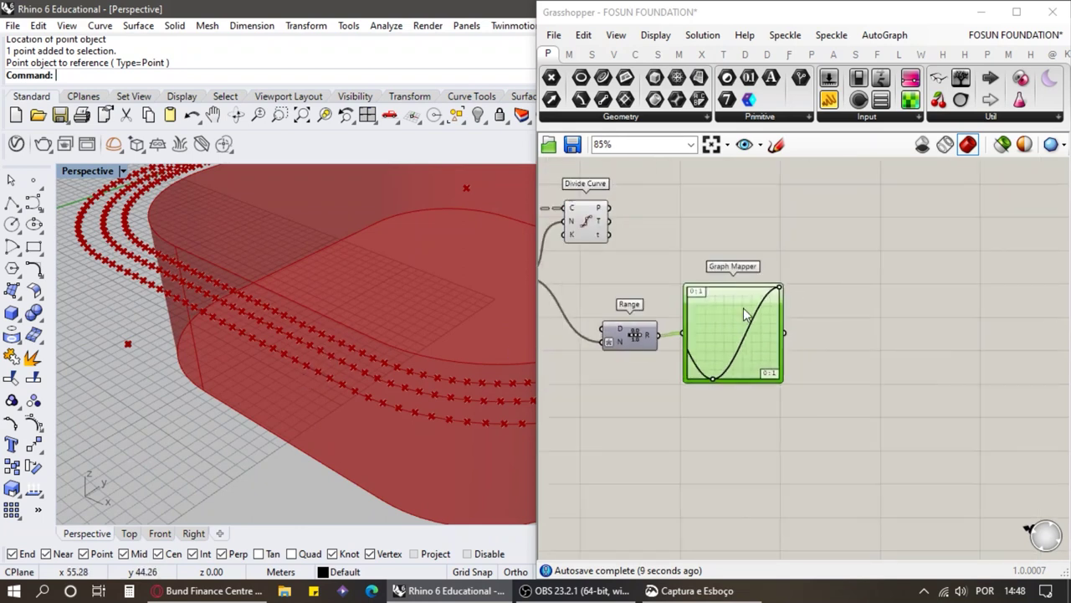
pyautogui.scroll(3, 743, 308)
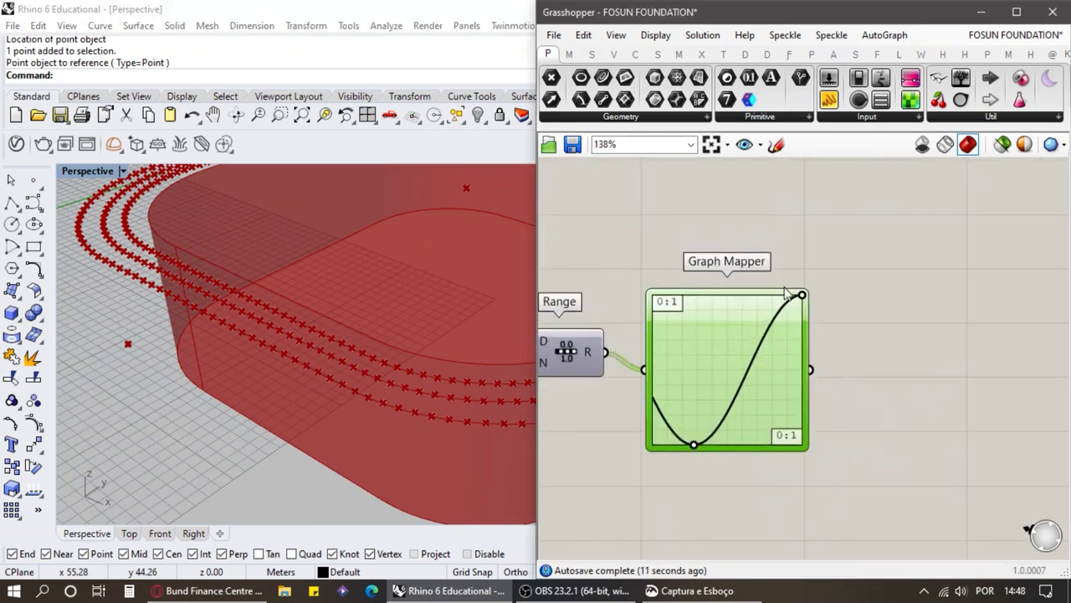
pyautogui.scroll(-4, 778, 318)
pyautogui.scroll(2, 772, 343)
pyautogui.scroll(-2, 737, 322)
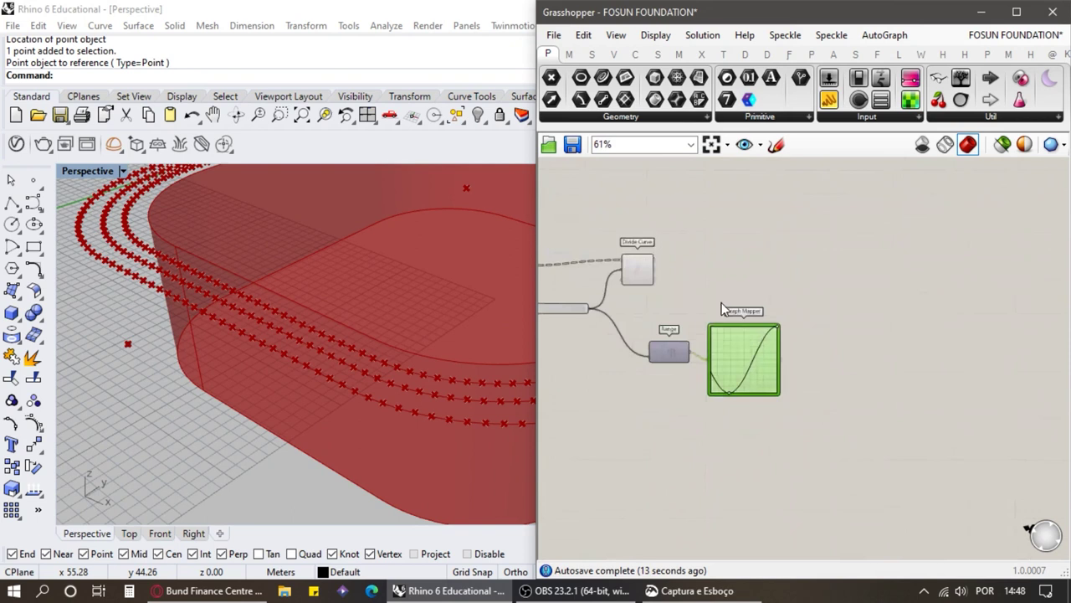
# Step: Move the Graph Mapper up to free the space next to the Range component
pyautogui.scroll(4, 724, 311)
pyautogui.moveTo(764, 413); pyautogui.dragTo(779, 233)
pyautogui.scroll(-2, 320, 371)
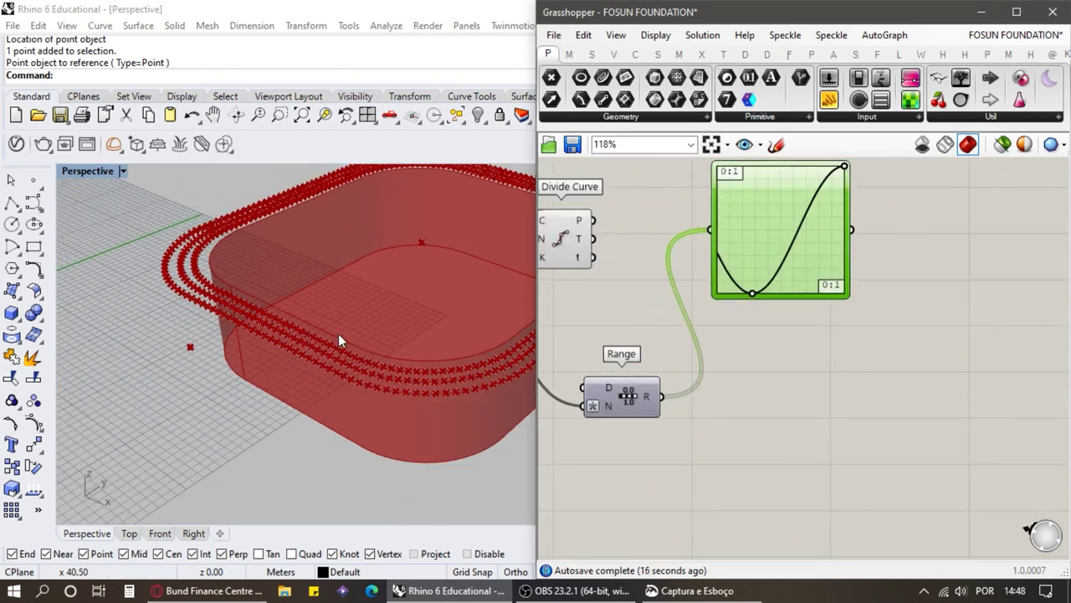
# Step: Duplicate the Graph Mapper below the original and pull the copy's peak handle to about mid-width for a more frequent wave
pyautogui.keyDown('alt'); pyautogui.moveTo(771, 240); pyautogui.dragTo(782, 424); pyautogui.keyUp('alt')
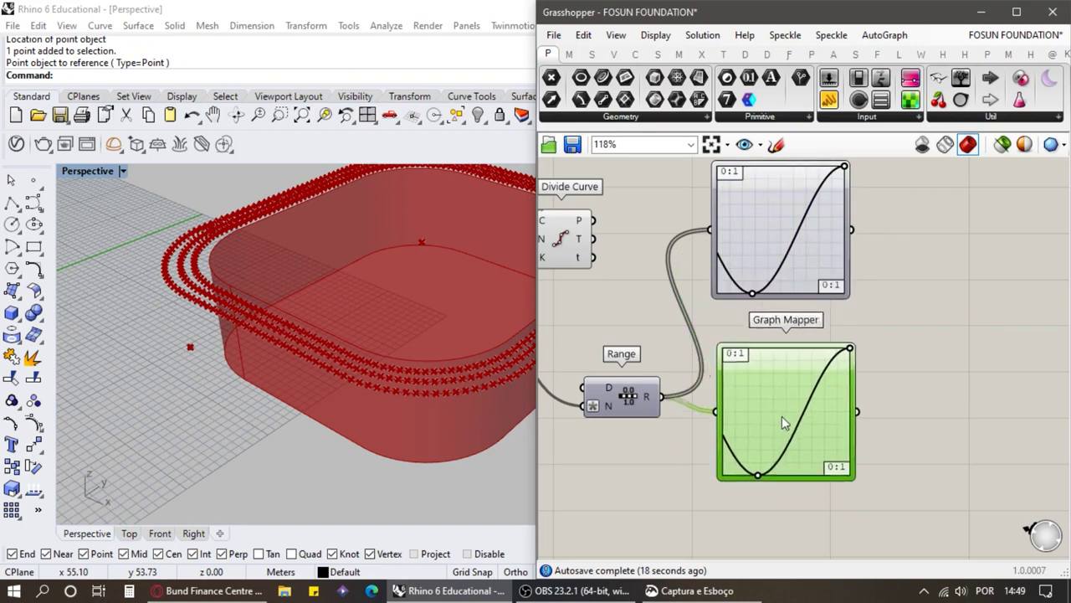
pyautogui.scroll(3, 825, 427)
pyautogui.moveTo(870, 294); pyautogui.dragTo(770, 306)
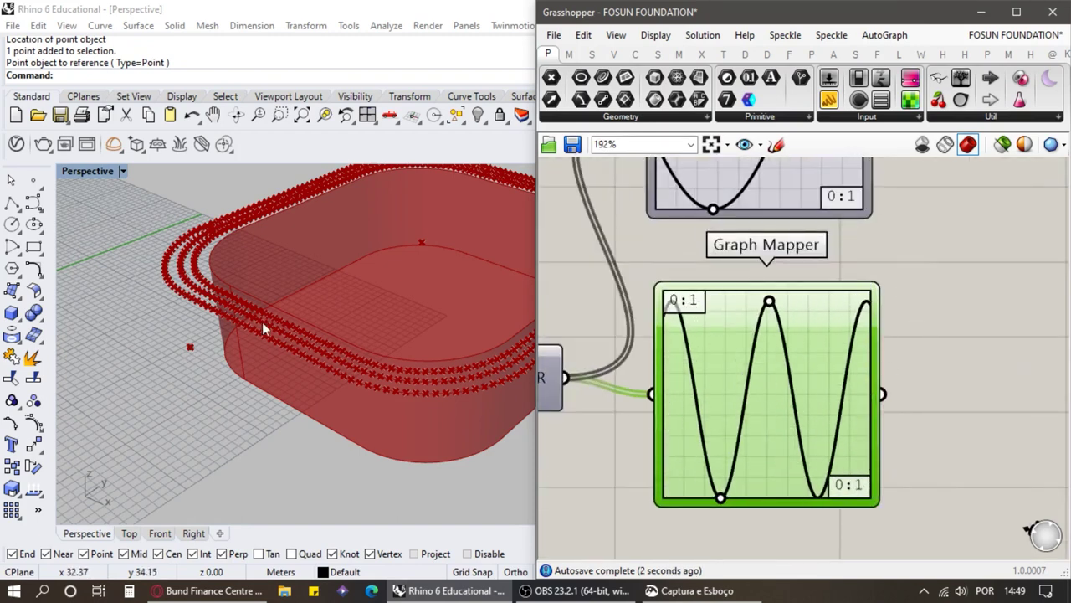
# Step: Add a third Graph Mapper copy below the other two, with its sine curve shaped into a single central hump
pyautogui.scroll(-3, 657, 263)
pyautogui.scroll(2, 661, 261)
pyautogui.keyDown('alt'); pyautogui.moveTo(681, 261); pyautogui.dragTo(653, 416); pyautogui.keyUp('alt')
pyautogui.scroll(-5, 709, 344)
pyautogui.scroll(4, 693, 427)
pyautogui.scroll(-3, 603, 455)
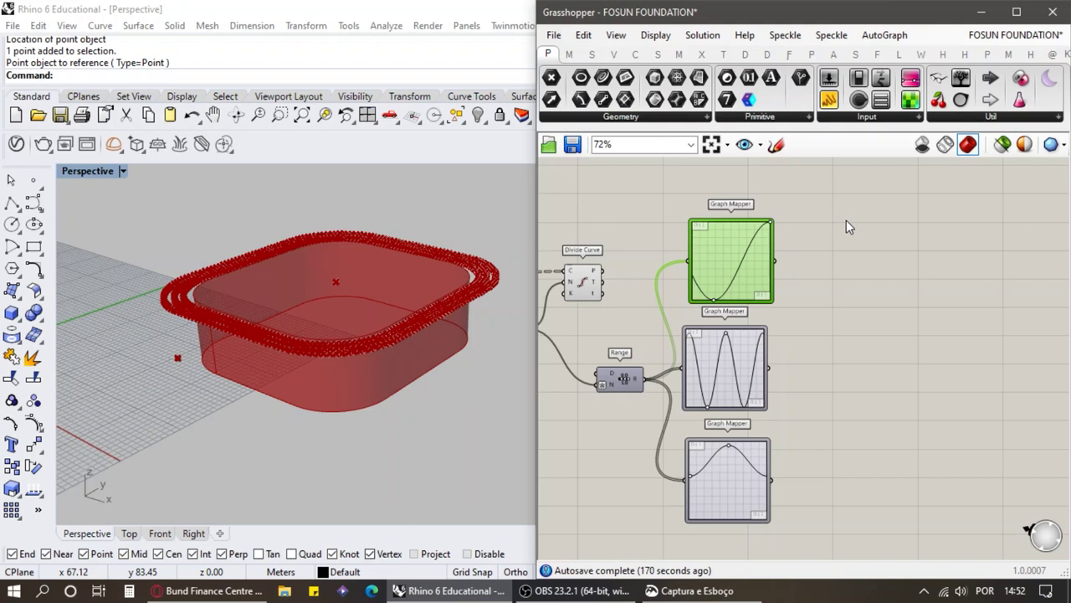
# Step: Review the three Graph Mapper curves and how the Range and Divide Curve components feed this part of the definition
pyautogui.scroll(-2, 728, 201)
pyautogui.scroll(3, 693, 191)
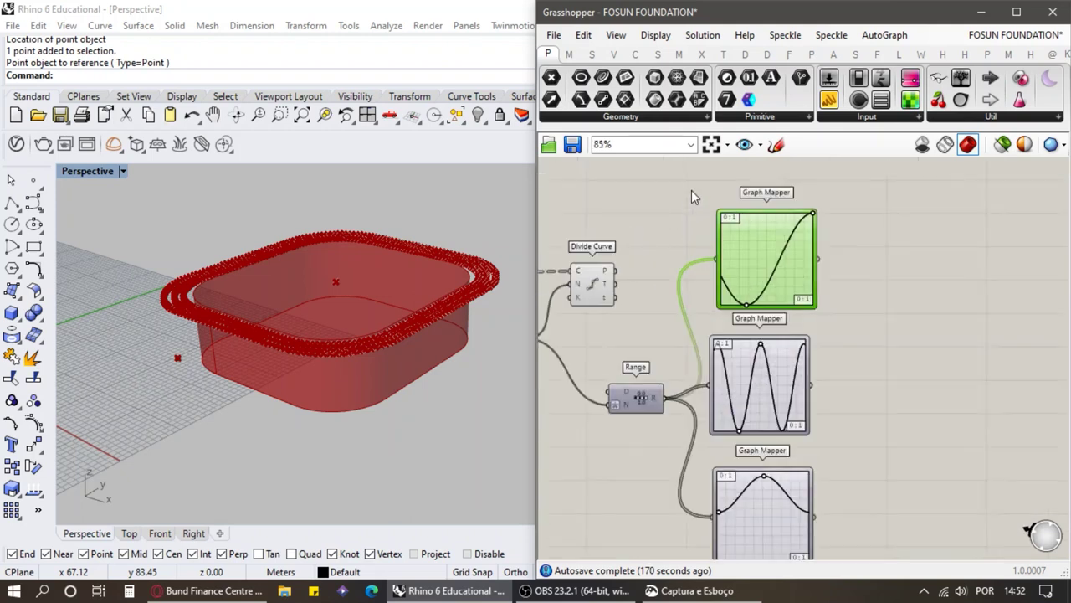
pyautogui.scroll(-1, 686, 235)
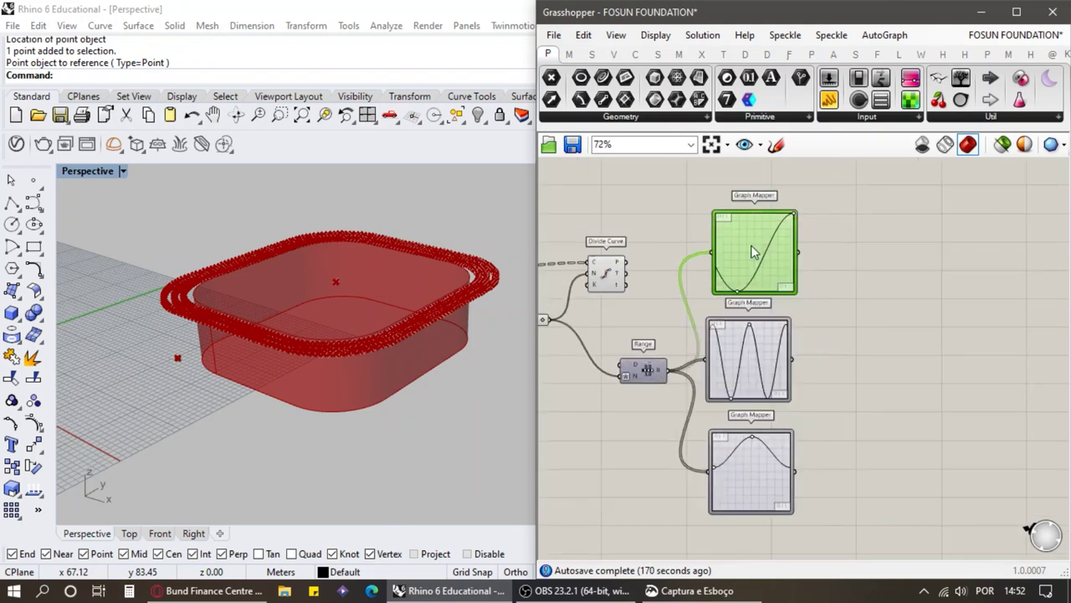
pyautogui.scroll(-2, 693, 374)
pyautogui.scroll(5, 719, 348)
pyautogui.scroll(-3, 719, 346)
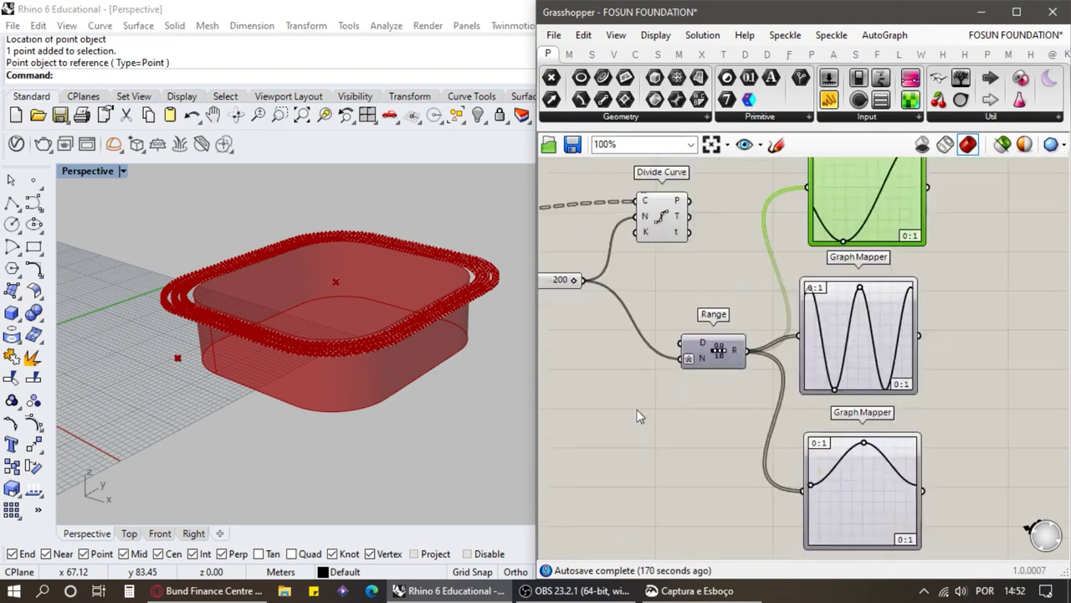
pyautogui.scroll(-2, 744, 251)
pyautogui.scroll(4, 736, 251)
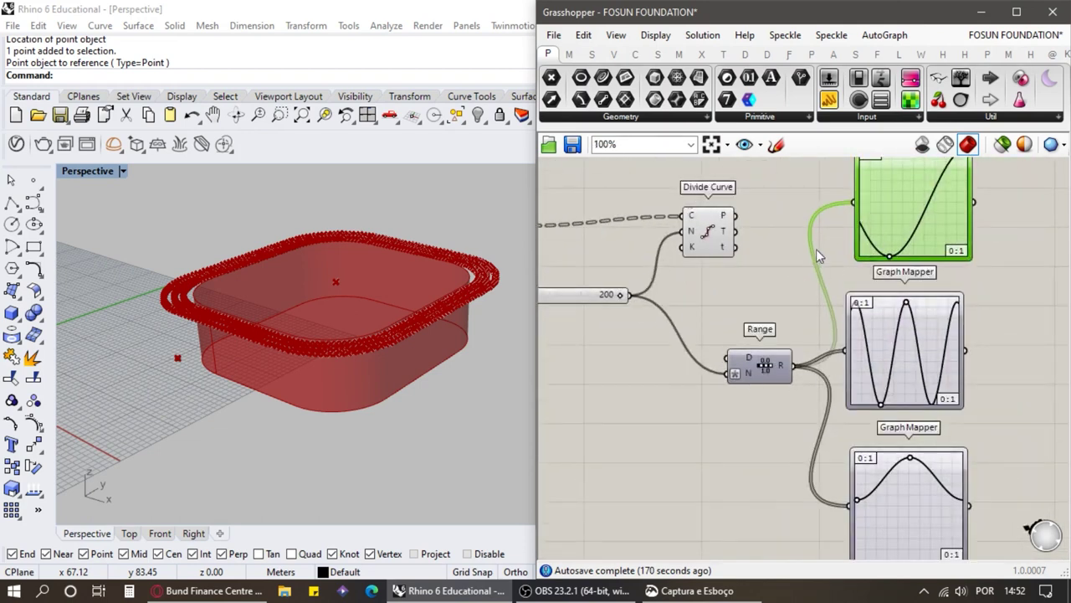
pyautogui.scroll(-3, 634, 265)
pyautogui.scroll(3, 765, 177)
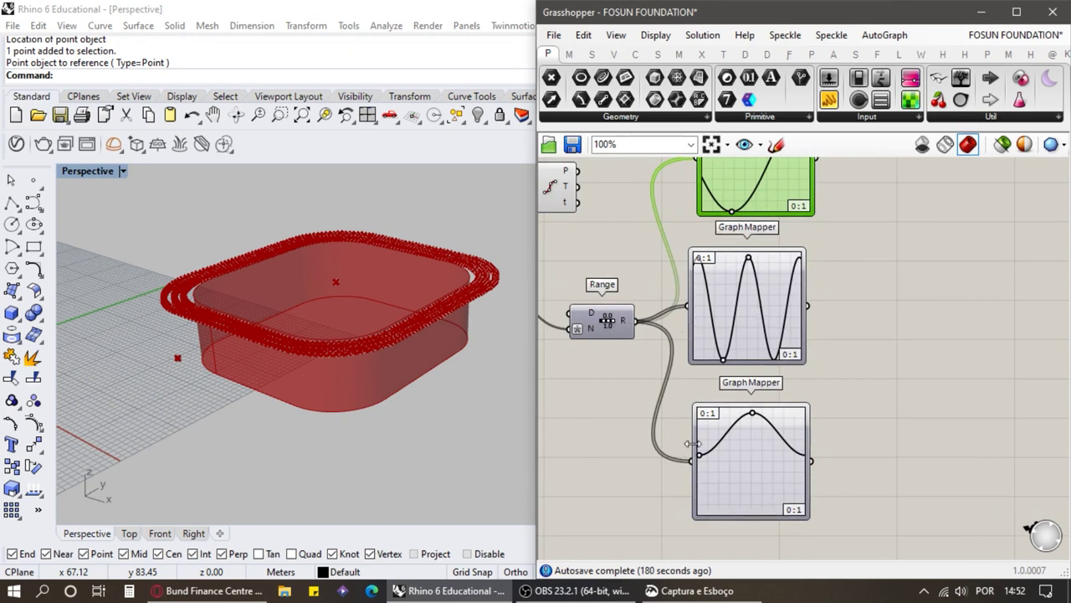
pyautogui.scroll(-2, 758, 411)
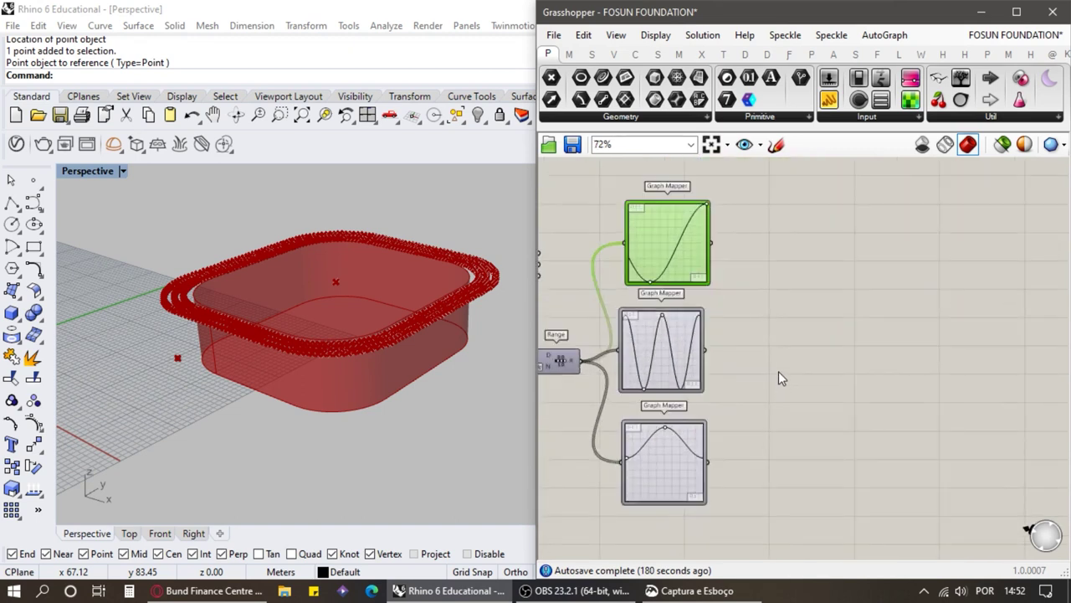
# Step: Select all three Graph Mappers and move them lower to free the space beside Divide Curve
pyautogui.scroll(-3, 822, 327)
pyautogui.moveTo(881, 458); pyautogui.dragTo(739, 294)
pyautogui.moveTo(809, 407); pyautogui.dragTo(743, 353)
# Step: Place a Param Viewer beside Divide Curve and connect the points output to it to inspect the data structure
pyautogui.moveTo(830, 100); pyautogui.dragTo(708, 251)
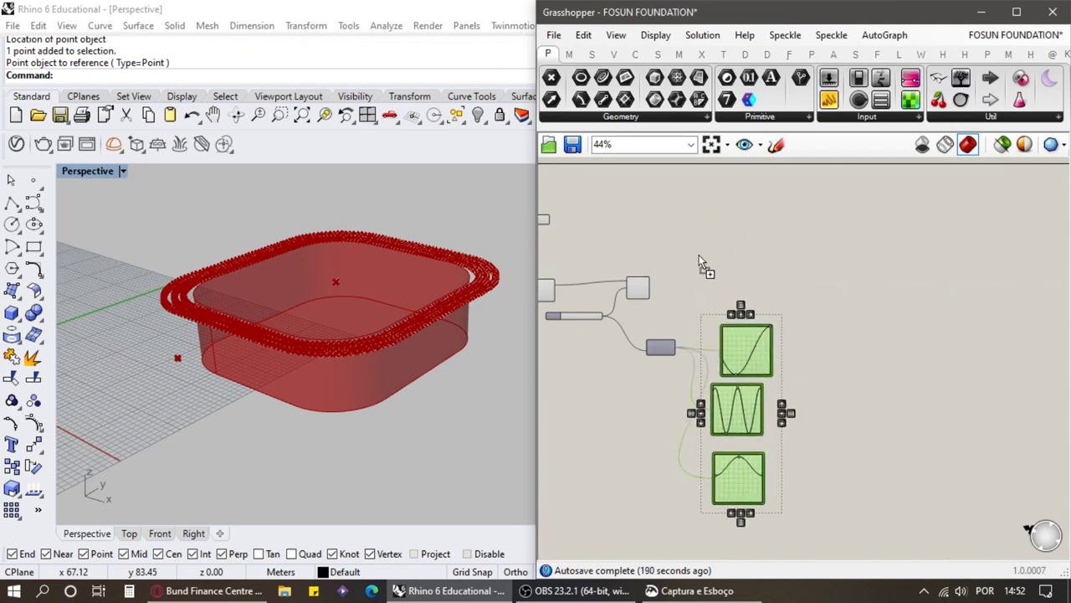
pyautogui.scroll(5, 668, 283)
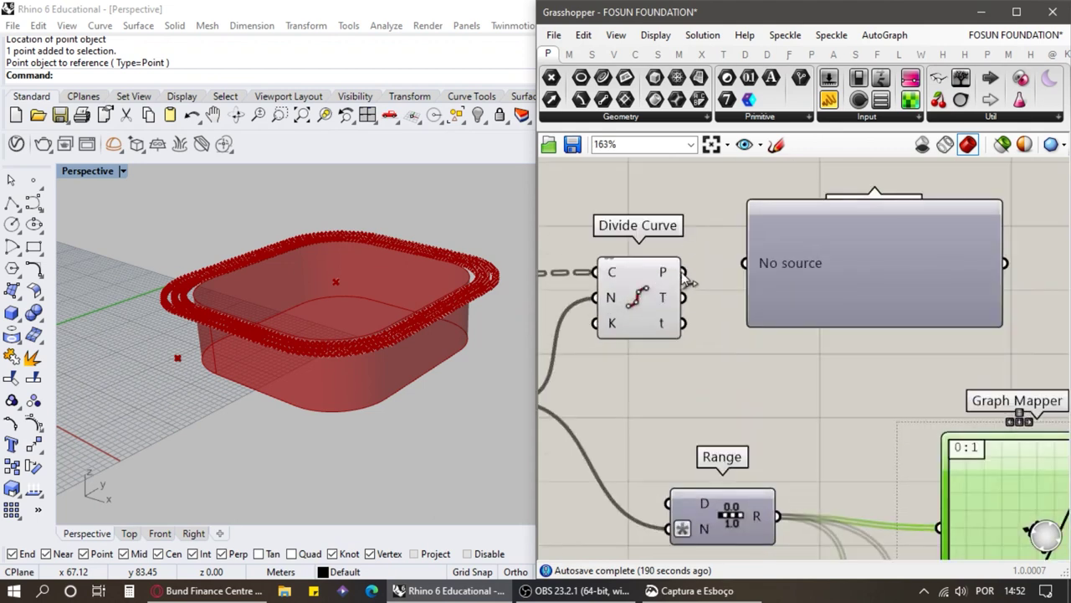
pyautogui.moveTo(682, 271); pyautogui.dragTo(748, 264)
pyautogui.scroll(-5, 749, 260)
pyautogui.scroll(5, 815, 265)
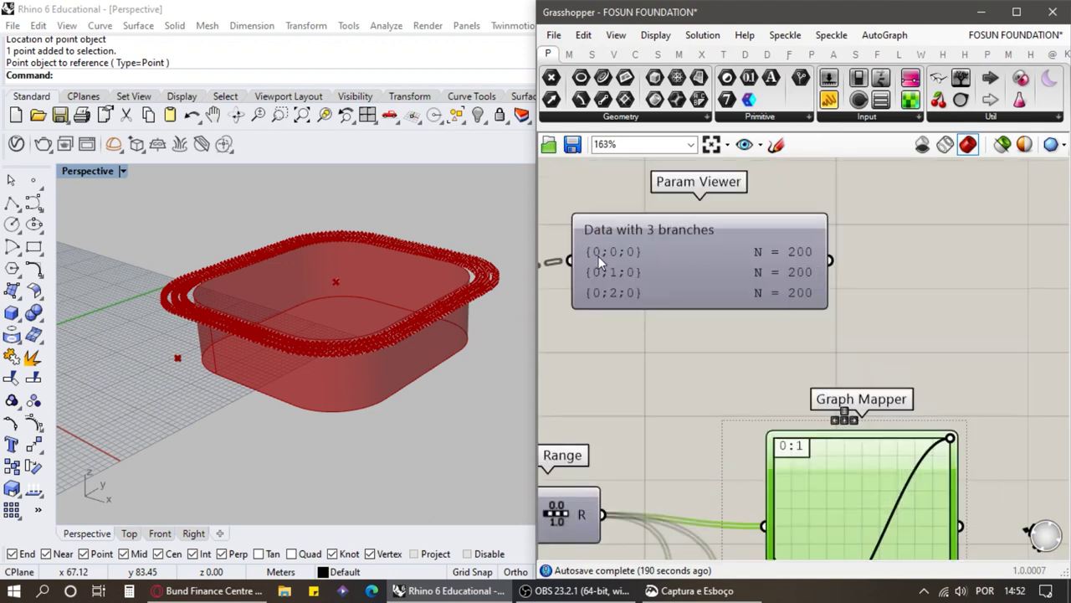
# Step: View the points data structure as a tree diagram in the Param Viewer, move the viewer farther from Divide Curve, and restore the branch list
pyautogui.doubleClick(739, 280)
pyautogui.scroll(-4, 634, 259)
pyautogui.moveTo(709, 265); pyautogui.dragTo(875, 280)
pyautogui.scroll(2, 875, 280)
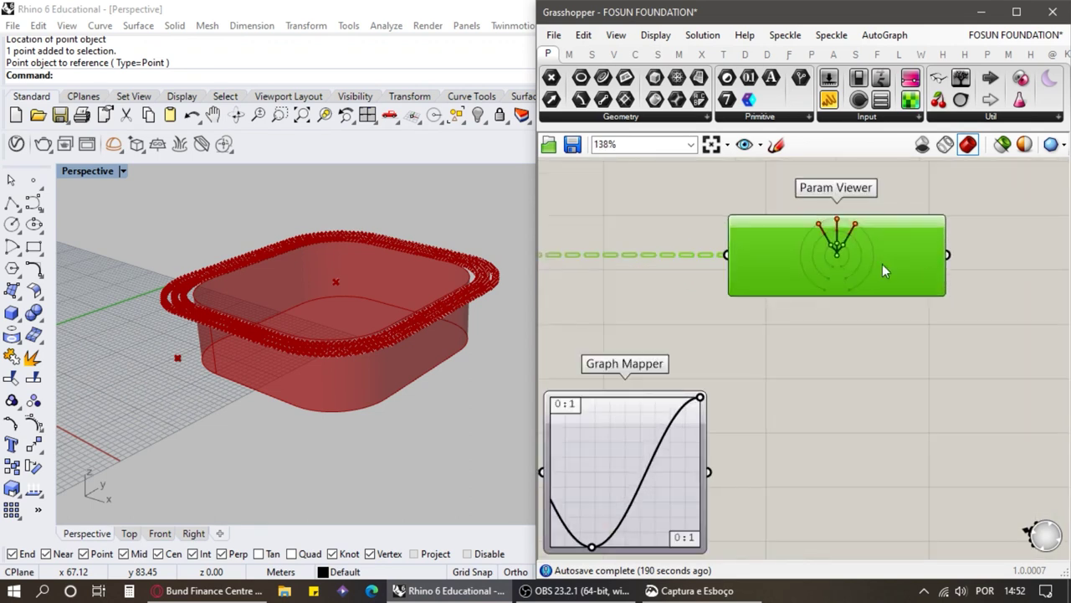
pyautogui.scroll(-2, 859, 243)
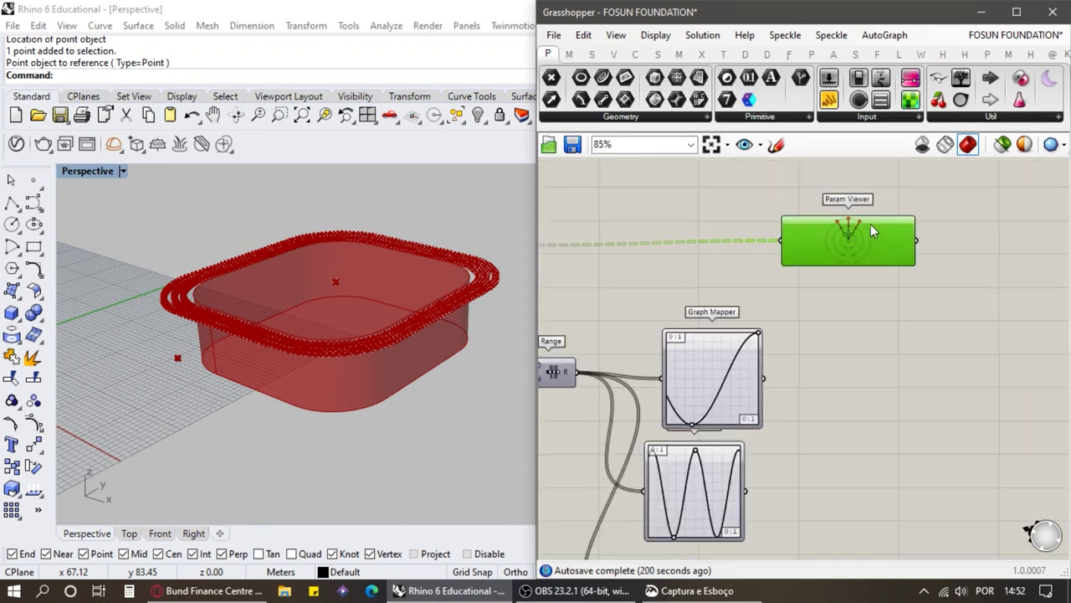
pyautogui.scroll(3, 872, 251)
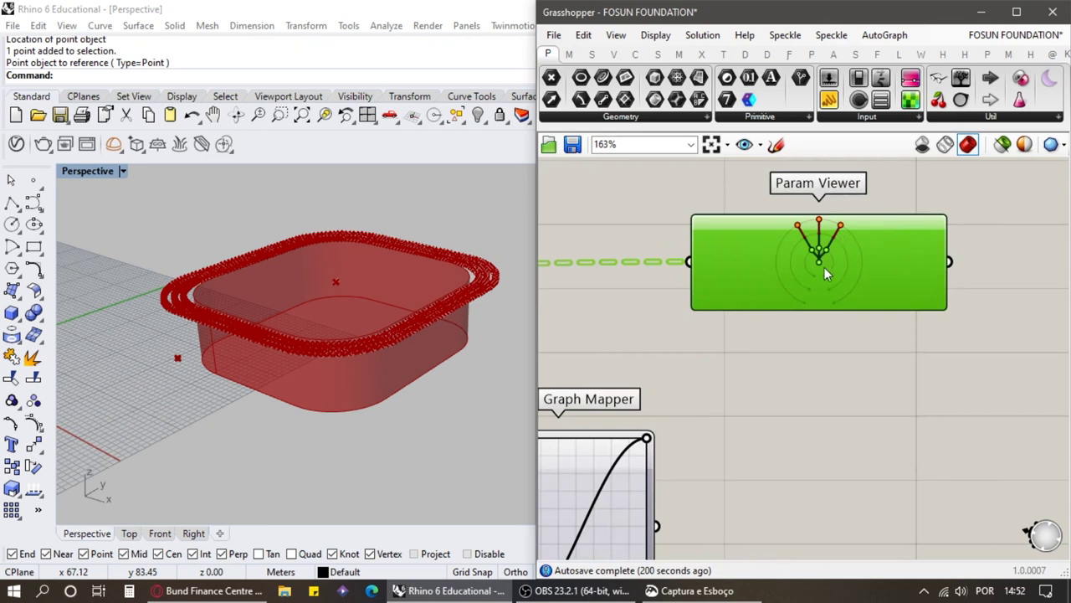
pyautogui.doubleClick(824, 267)
pyautogui.scroll(-5, 819, 245)
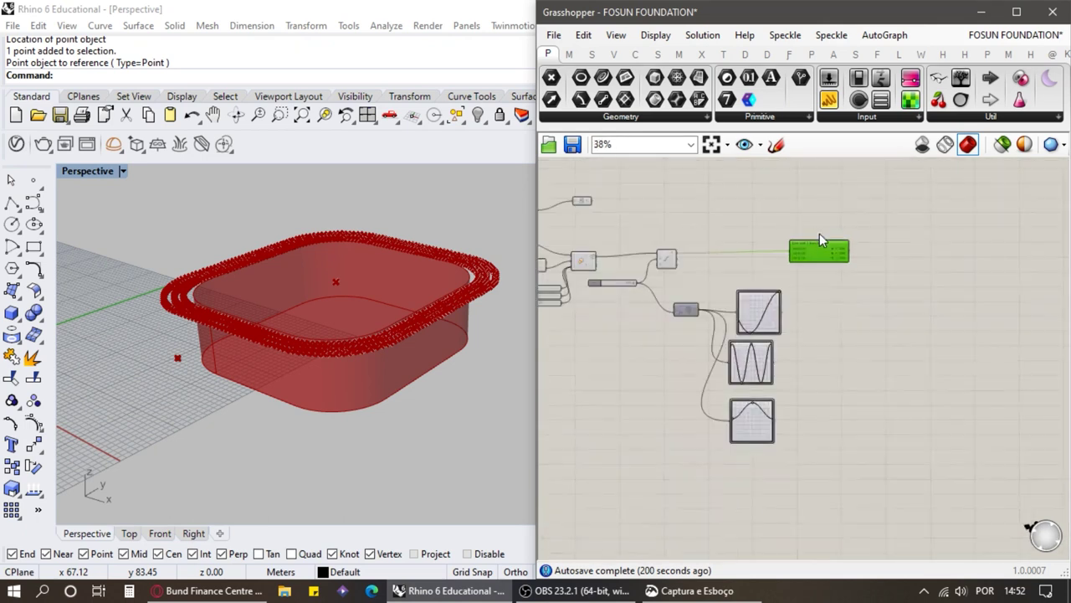
pyautogui.moveTo(826, 461); pyautogui.dragTo(751, 292)
pyautogui.moveTo(842, 457); pyautogui.dragTo(741, 290)
pyautogui.moveTo(842, 427); pyautogui.dragTo(753, 300)
pyautogui.moveTo(842, 435); pyautogui.dragTo(744, 320)
pyautogui.scroll(4, 793, 327)
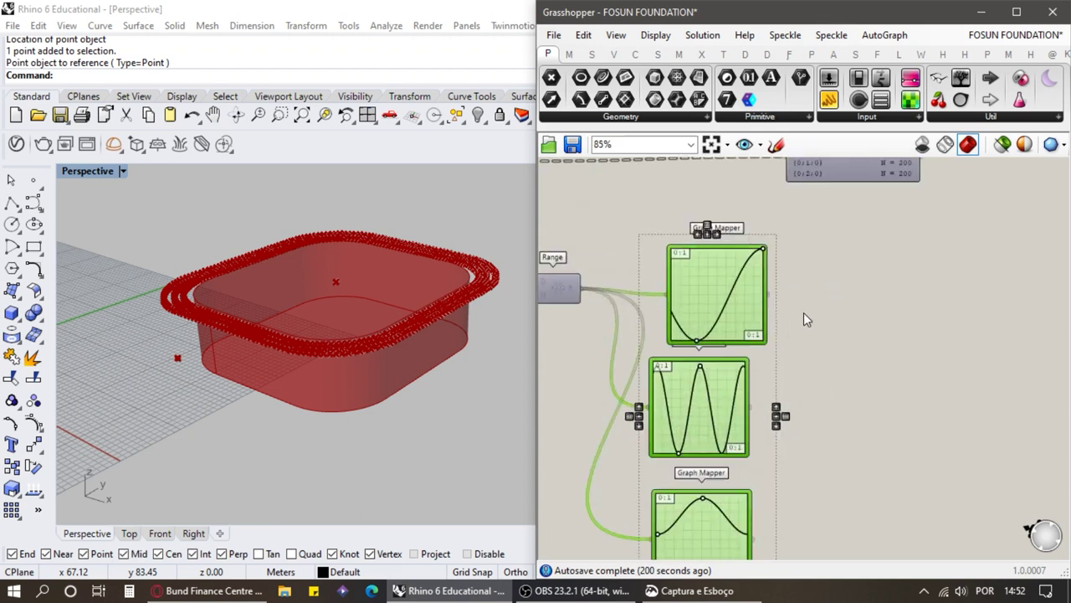
pyautogui.click(803, 313)
pyautogui.click(858, 176)
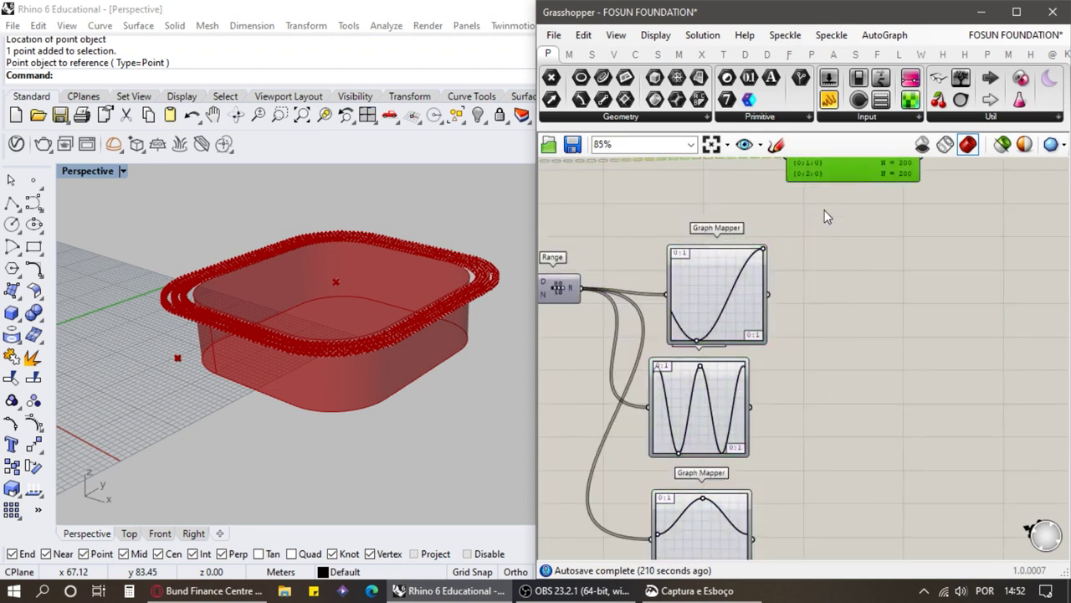
pyautogui.scroll(-3, 817, 251)
pyautogui.scroll(2, 876, 293)
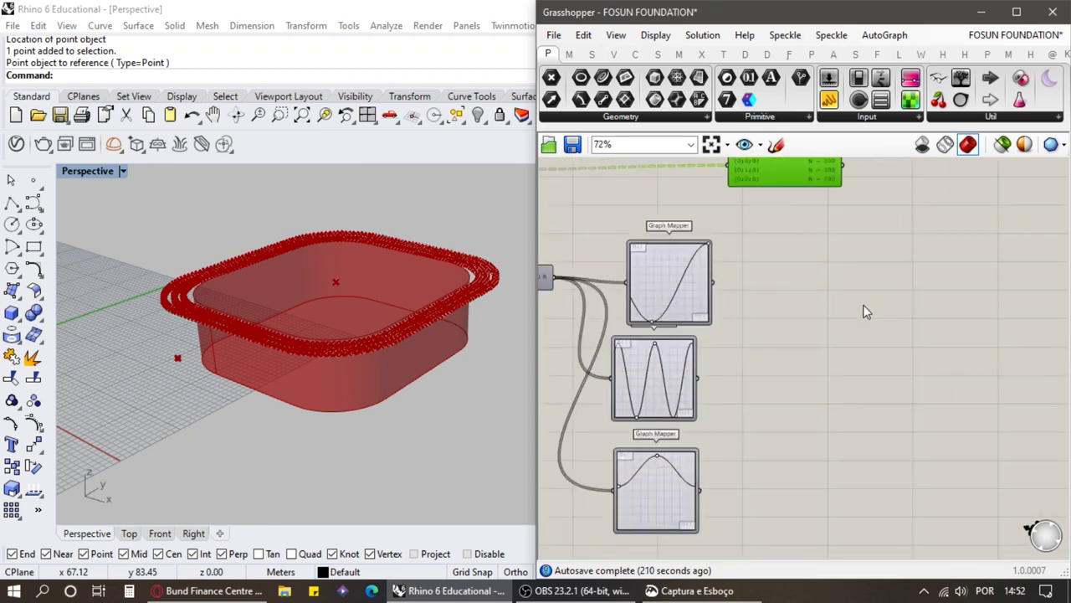
# Step: Add a Merge component beside the three Graph Mappers
pyautogui.doubleClick(839, 323)
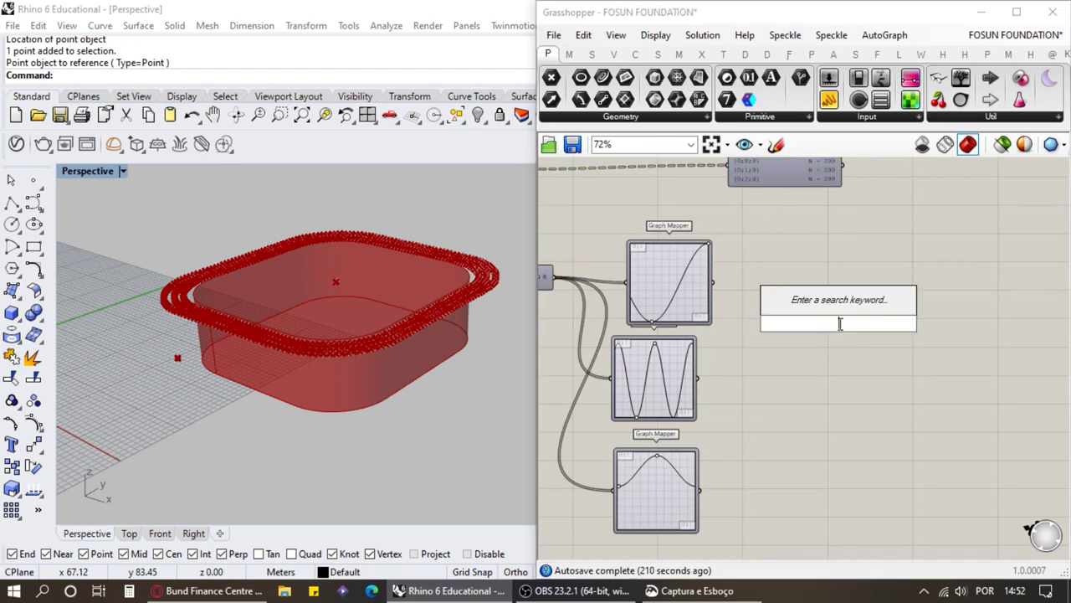
pyautogui.write('merge')
pyautogui.click(834, 309)
pyautogui.scroll(4, 797, 329)
pyautogui.moveTo(876, 321); pyautogui.dragTo(828, 297)
pyautogui.click(781, 244)
pyautogui.scroll(-3, 794, 198)
# Step: Place an empty Panel and connect the three Graph Mapper outputs to Merge inputs D1, D2 and D3
pyautogui.moveTo(828, 99); pyautogui.dragTo(968, 231)
pyautogui.scroll(2, 896, 271)
pyautogui.moveTo(628, 205); pyautogui.dragTo(756, 244)
pyautogui.moveTo(614, 361); pyautogui.dragTo(758, 261)
pyautogui.scroll(-1, 662, 501)
pyautogui.moveTo(628, 505); pyautogui.dragTo(758, 273)
# Step: Connect a new Param Viewer to the Merge output to inspect its branches, and delete the empty Panel
pyautogui.moveTo(960, 77); pyautogui.dragTo(962, 290)
pyautogui.moveTo(815, 259); pyautogui.dragTo(884, 290)
pyautogui.scroll(1, 853, 289)
pyautogui.moveTo(853, 288); pyautogui.dragTo(744, 343, button='right')
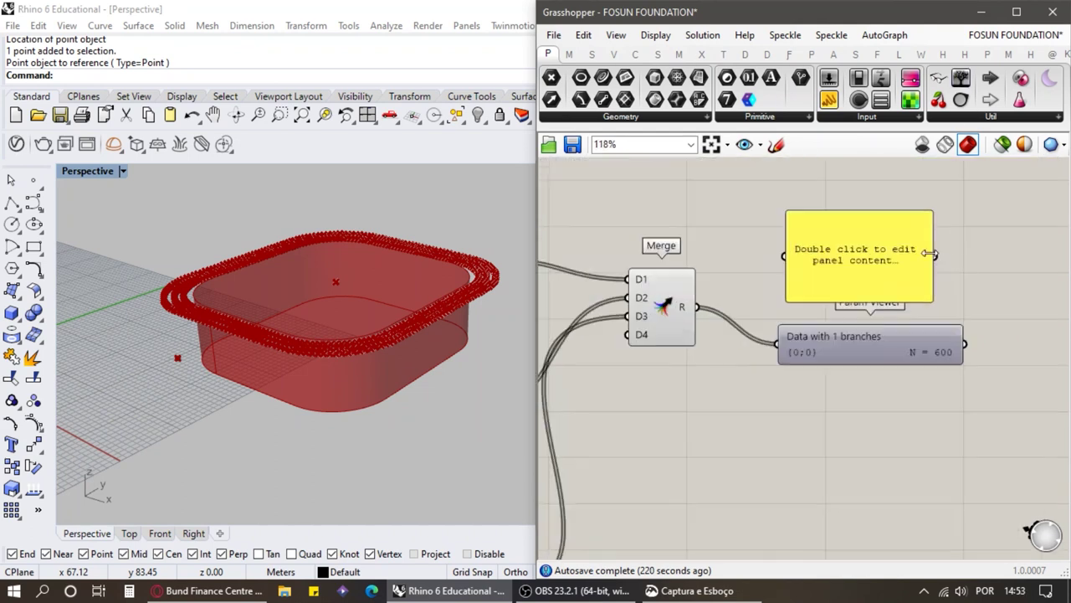
pyautogui.moveTo(919, 257); pyautogui.dragTo(936, 195)
pyautogui.press('Delete')
pyautogui.scroll(-3, 851, 313)
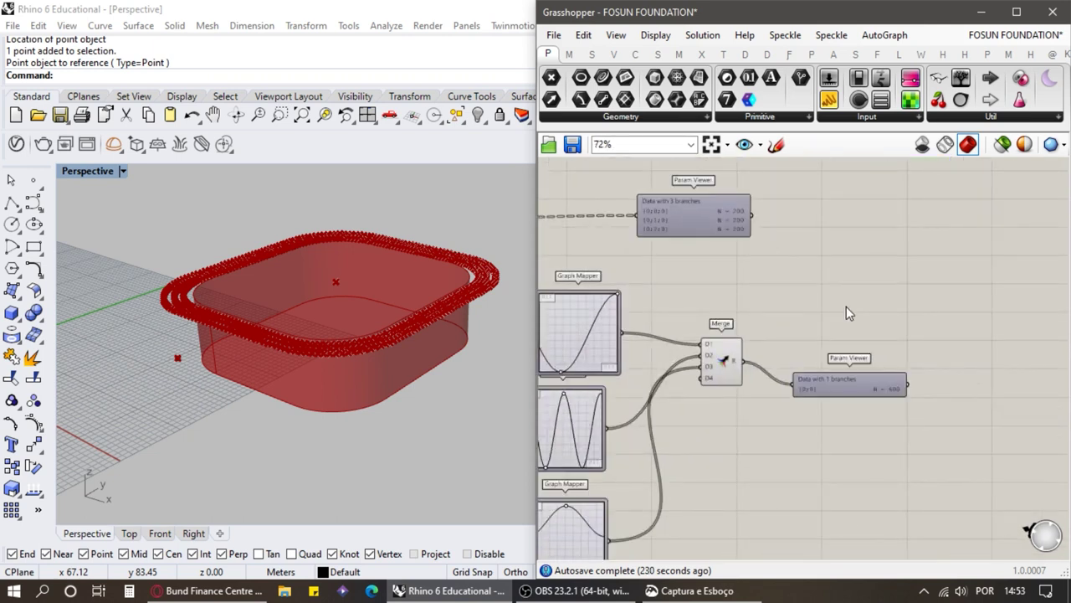
# Step: Delete the Merge component together with its Param Viewer
pyautogui.scroll(-4, 837, 263)
pyautogui.scroll(5, 824, 309)
pyautogui.moveTo(901, 332); pyautogui.dragTo(712, 239)
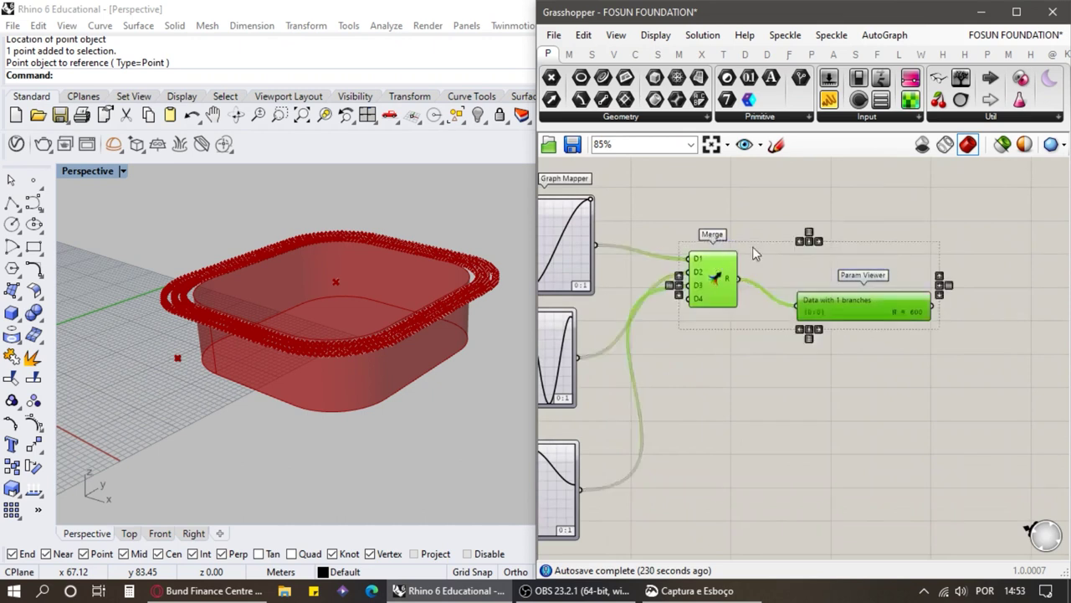
pyautogui.scroll(1, 751, 305)
pyautogui.press('Delete')
# Step: Add an Entwine component beside the Graph Mappers and inspect its branch inputs
pyautogui.write('entwine')
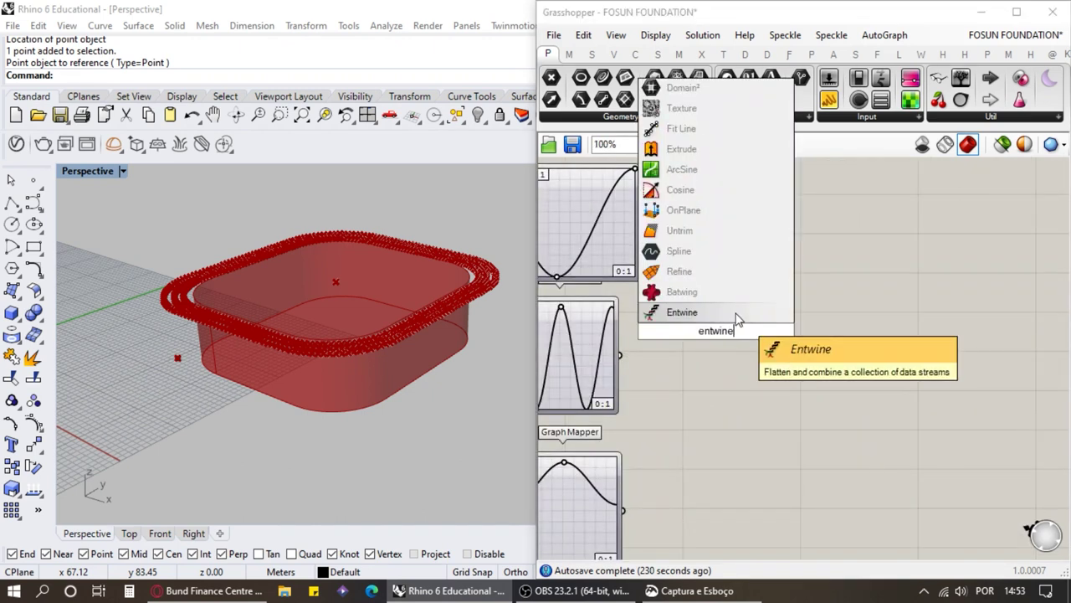
pyautogui.click(675, 312)
pyautogui.moveTo(720, 335); pyautogui.dragTo(793, 294)
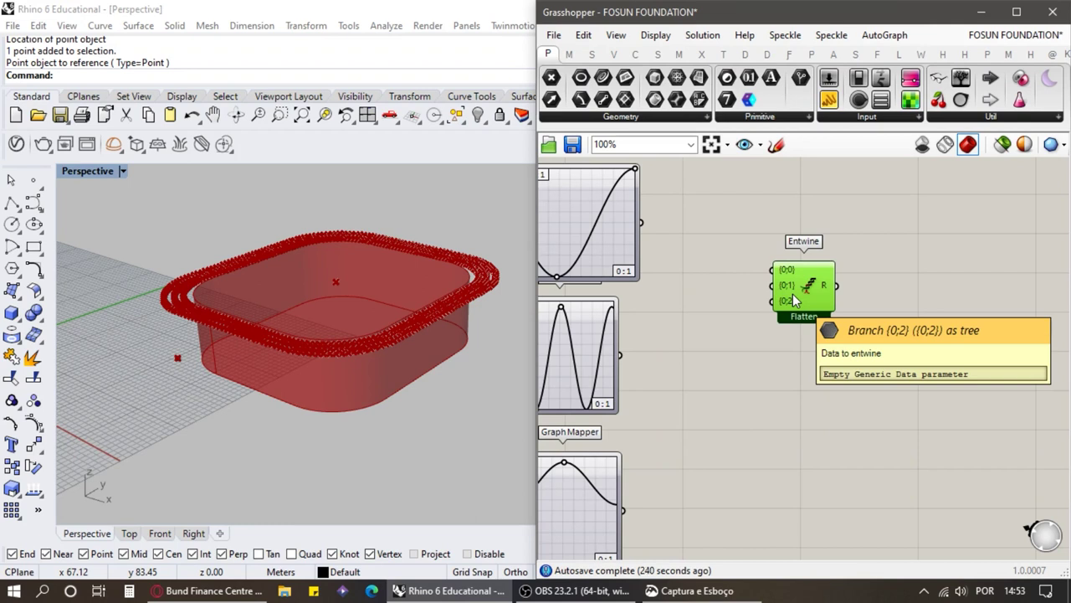
pyautogui.scroll(5, 793, 294)
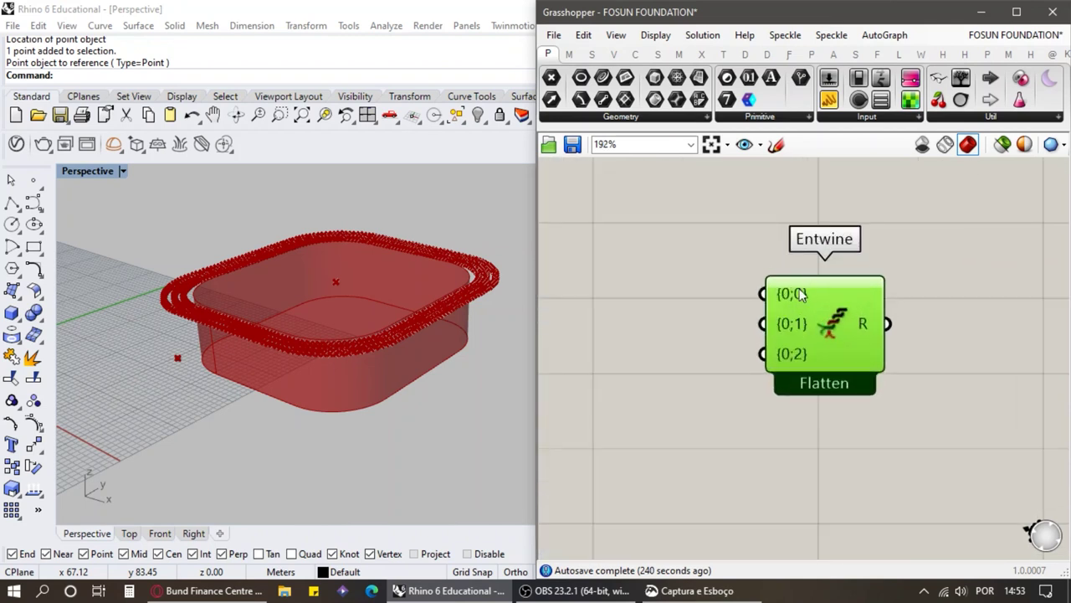
pyautogui.moveTo(806, 294)
pyautogui.scroll(-5, 808, 294)
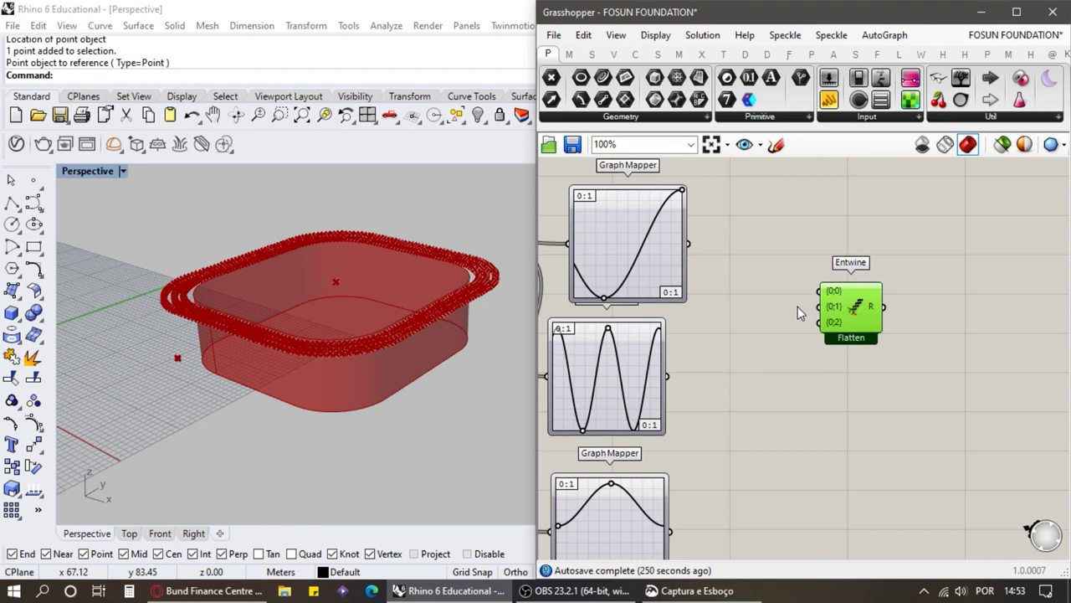
pyautogui.scroll(5, 798, 307)
pyautogui.moveTo(871, 305)
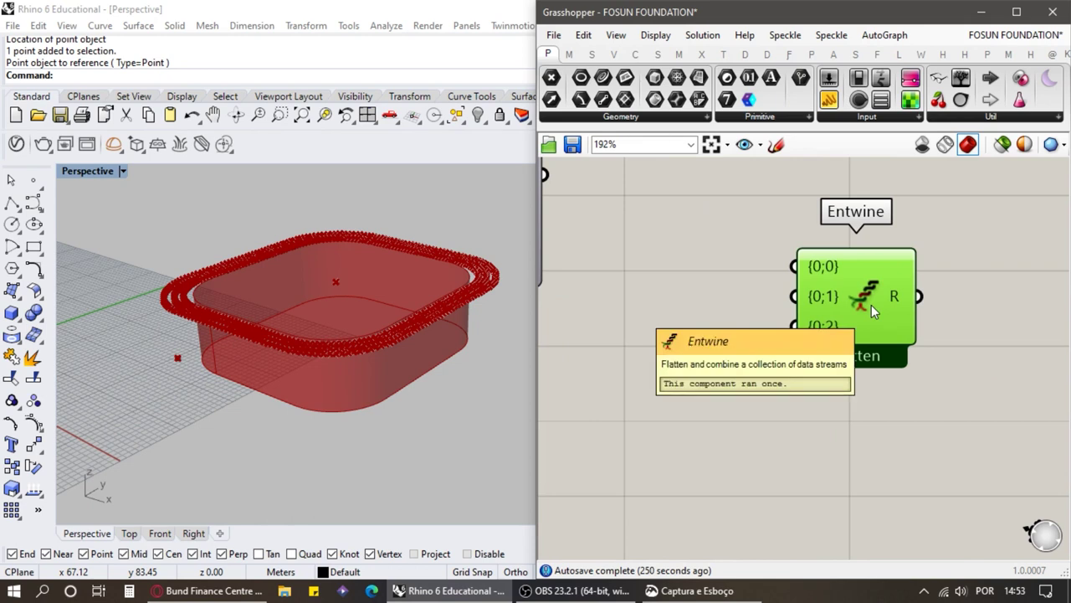
# Step: Connect the three Graph Mapper outputs, in order, to Entwine inputs {0;0}, {0;1} and {0;2}
pyautogui.scroll(-6, 728, 379)
pyautogui.scroll(2, 740, 334)
pyautogui.moveTo(693, 226); pyautogui.dragTo(845, 283)
pyautogui.moveTo(666, 383); pyautogui.dragTo(844, 302)
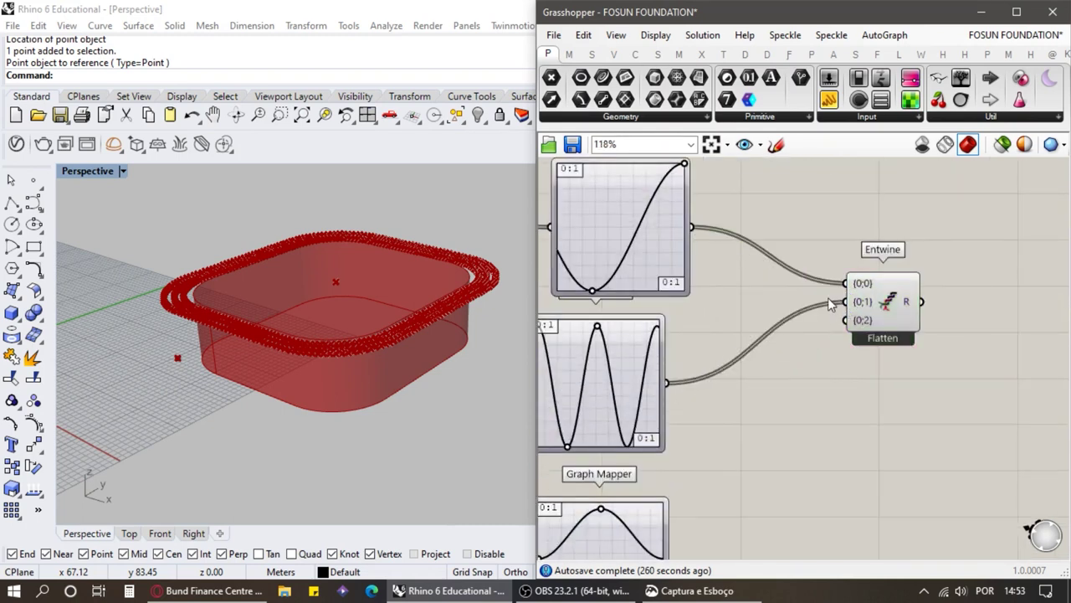
pyautogui.scroll(-2, 837, 301)
pyautogui.moveTo(709, 496); pyautogui.dragTo(839, 316)
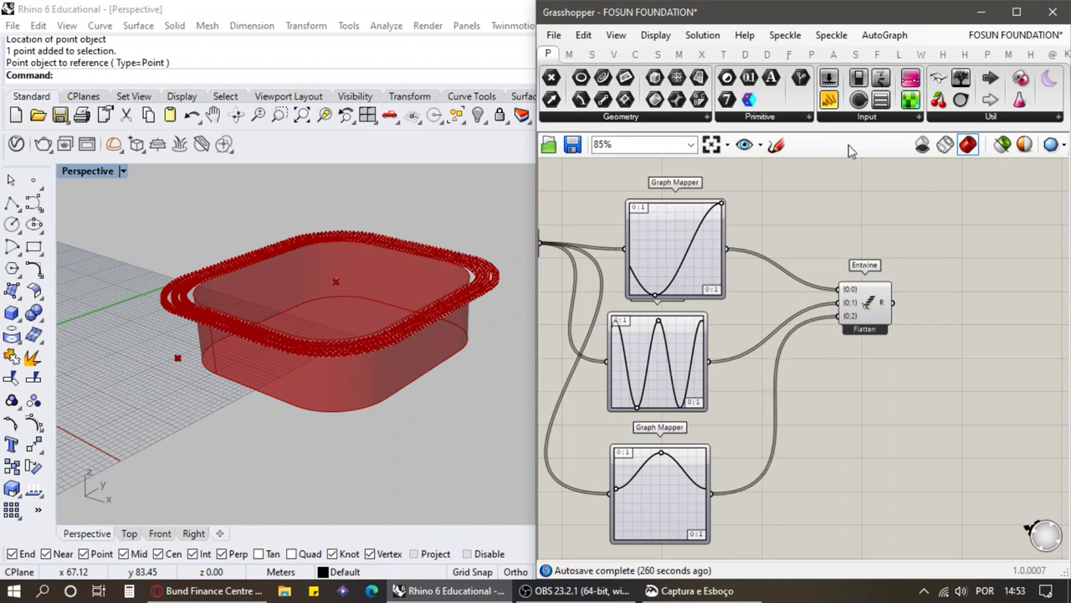
# Step: Place a new Param Viewer near Entwine and connect the Entwine result to it
pyautogui.scroll(-2, 897, 252)
pyautogui.moveTo(960, 78); pyautogui.dragTo(930, 271)
pyautogui.scroll(2, 901, 287)
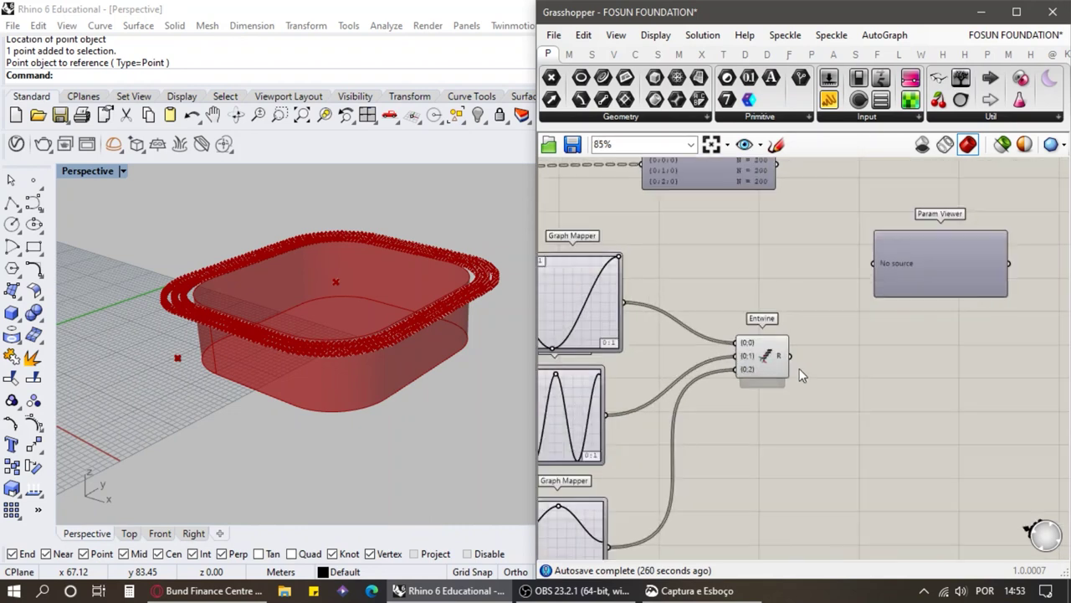
pyautogui.moveTo(789, 356); pyautogui.dragTo(900, 297)
pyautogui.moveTo(952, 215); pyautogui.dragTo(928, 251, button='right')
pyautogui.scroll(1, 925, 254)
# Step: Stack the Divide Curve Param Viewer directly above the Entwine one to compare their branch paths
pyautogui.moveTo(888, 344); pyautogui.dragTo(864, 337)
pyautogui.moveTo(631, 207); pyautogui.dragTo(837, 226)
pyautogui.scroll(4, 838, 226)
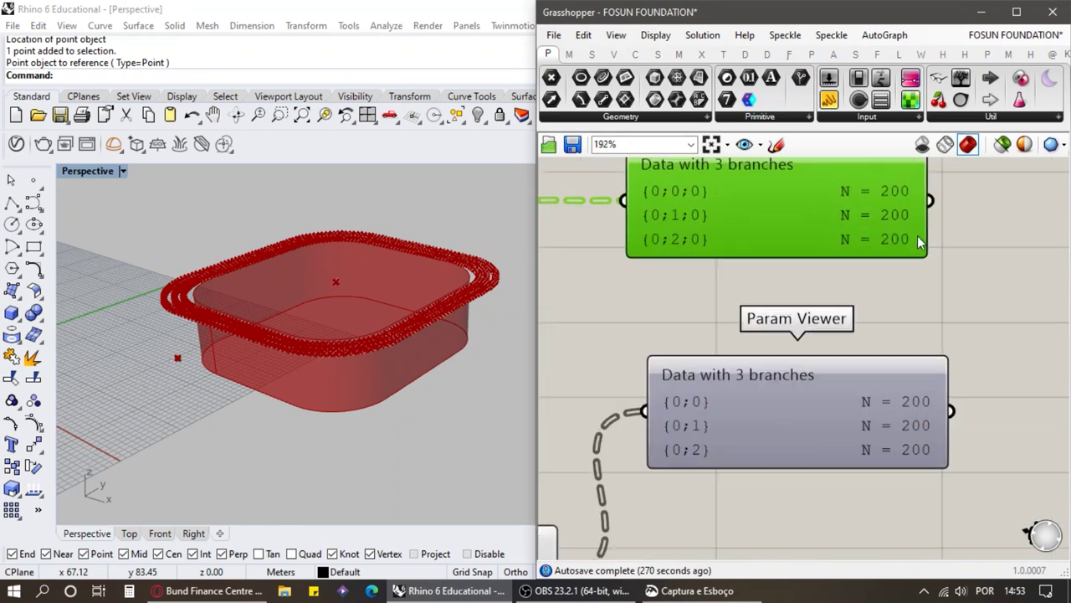
pyautogui.scroll(-3, 921, 234)
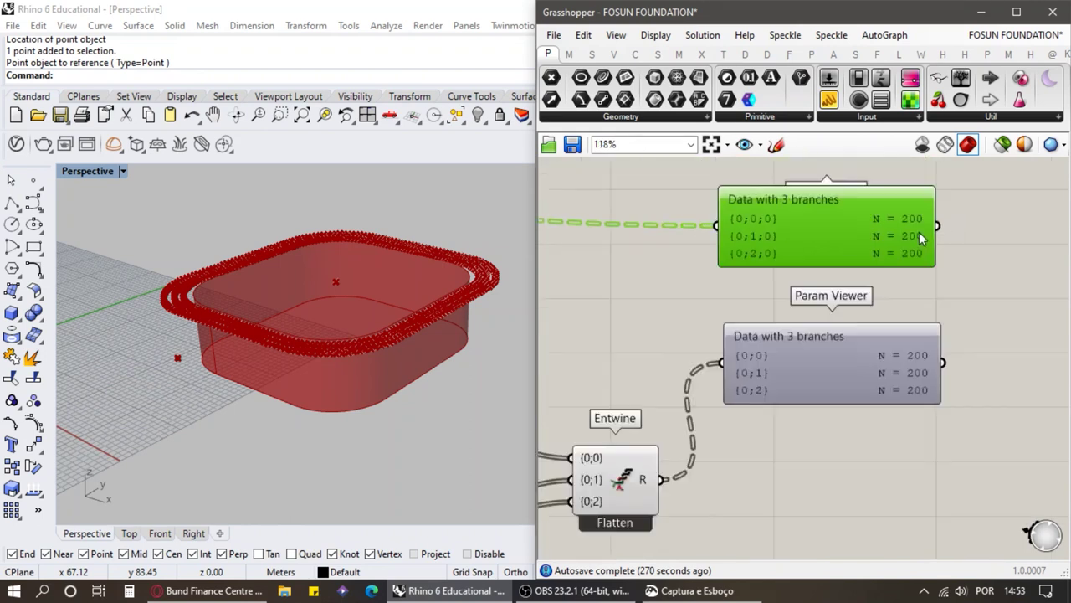
pyautogui.scroll(-1, 978, 245)
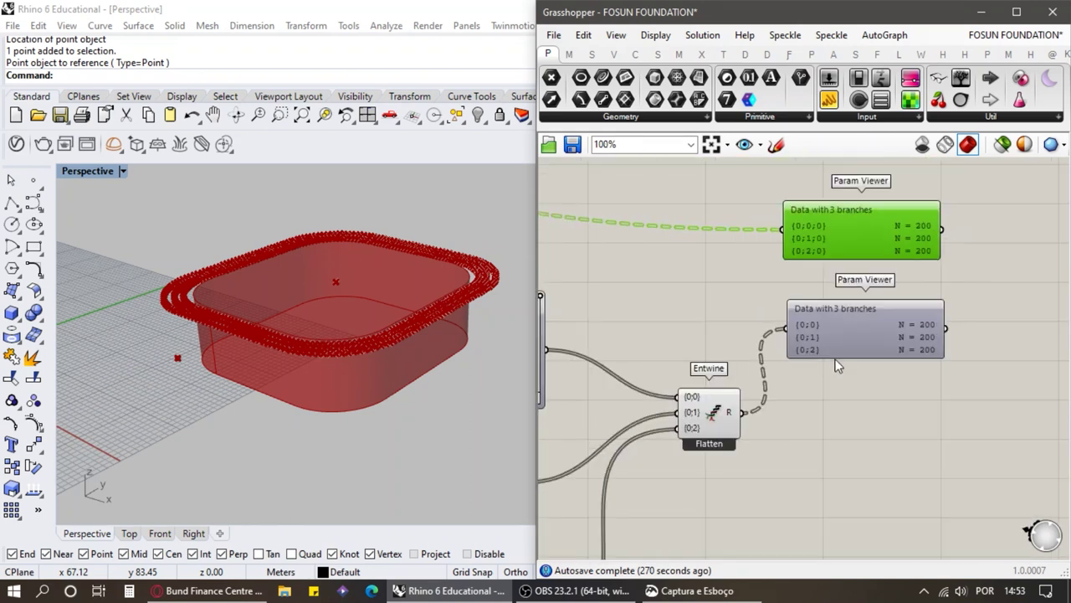
# Step: Apply Simplify to the Entwine result output and to the Divide Curve points output
pyautogui.rightClick(733, 413)
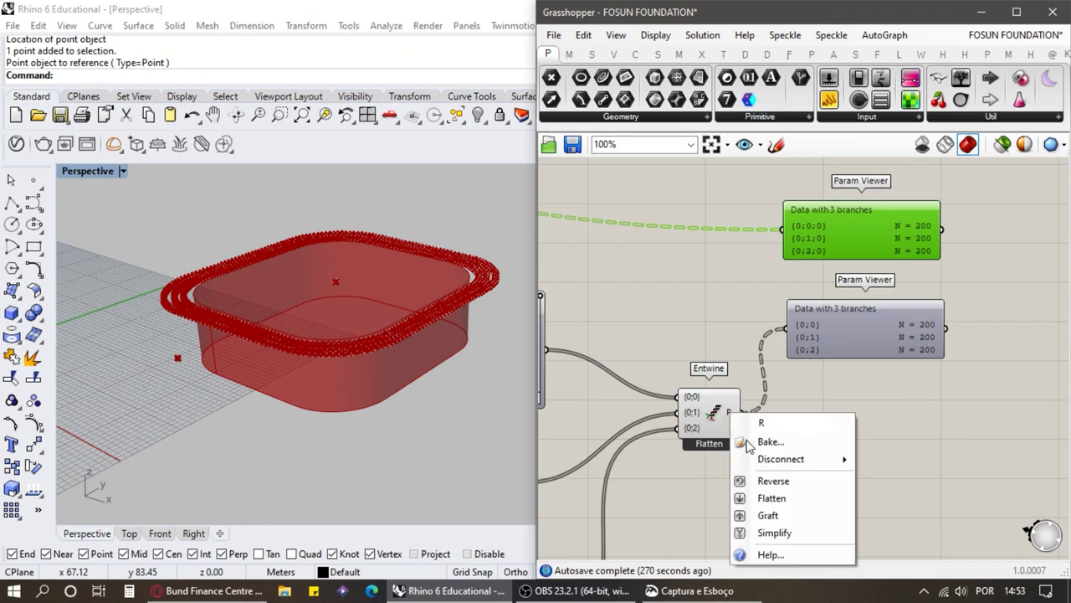
pyautogui.click(783, 536)
pyautogui.scroll(-6, 963, 363)
pyautogui.scroll(6, 710, 318)
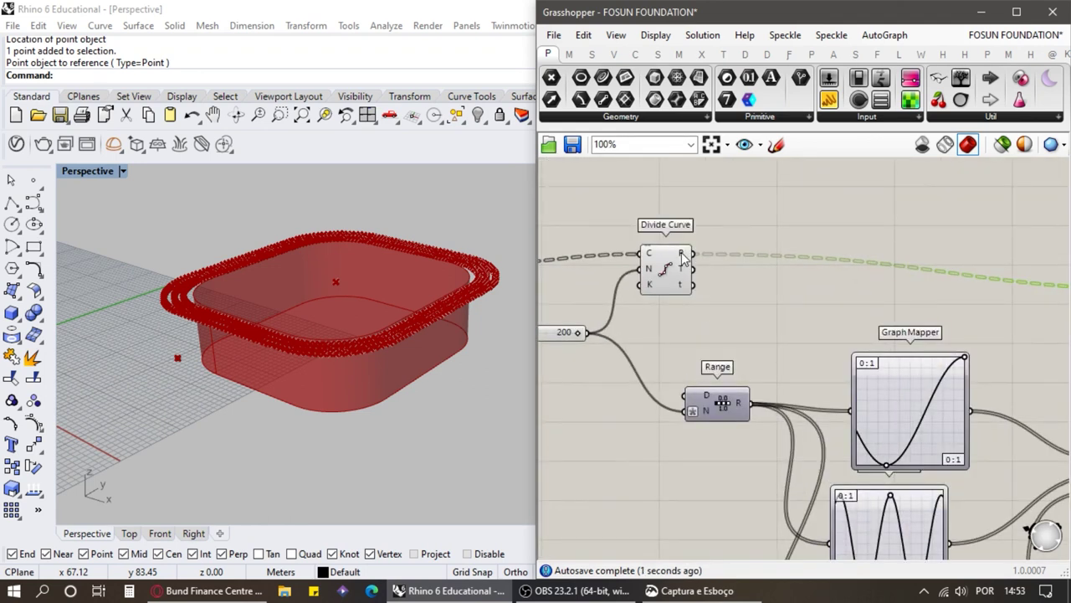
pyautogui.rightClick(684, 255)
pyautogui.click(720, 373)
pyautogui.scroll(-5, 618, 307)
pyautogui.scroll(5, 905, 300)
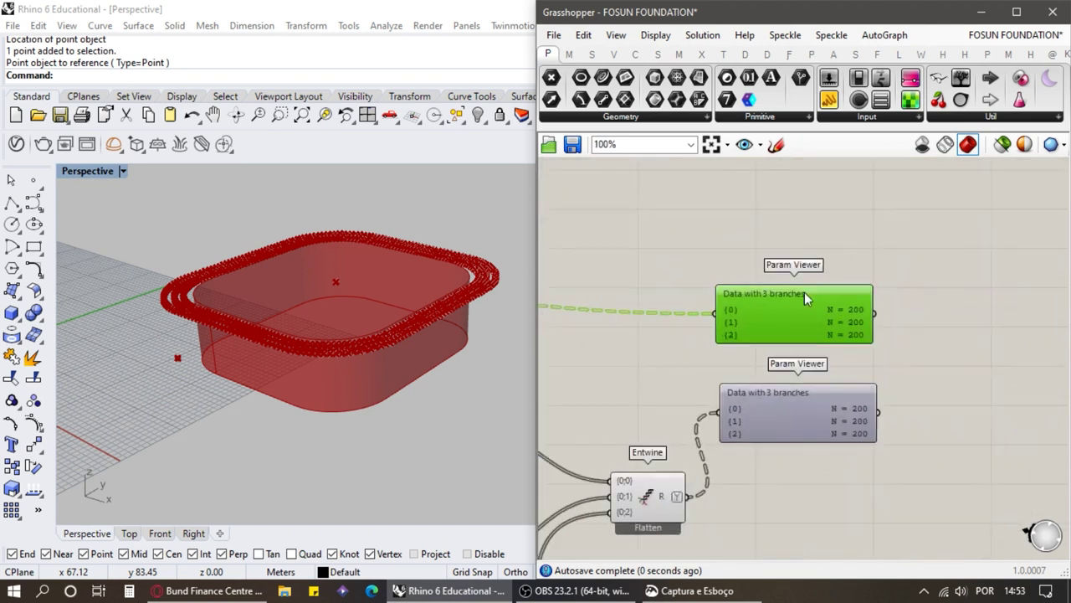
# Step: Compare the branch paths and item counts of the divided points and the Entwine result in the two Param Viewers
pyautogui.scroll(3, 824, 388)
pyautogui.moveTo(801, 410)
pyautogui.mouseDown()
pyautogui.moveTo(801, 377)
pyautogui.moveTo(799, 409)
pyautogui.mouseUp()
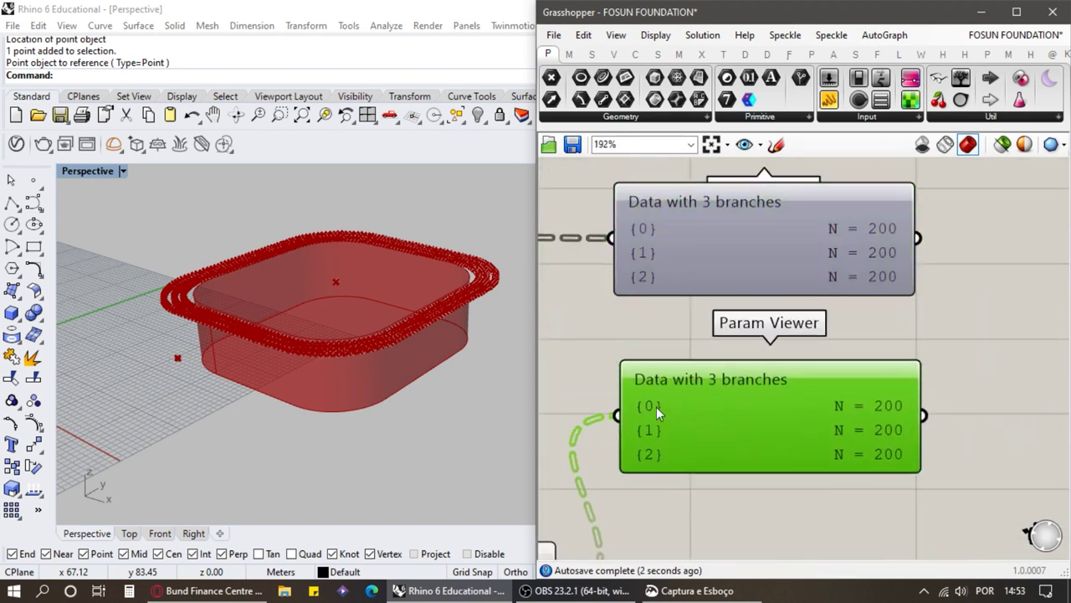
pyautogui.scroll(-5, 869, 405)
pyautogui.scroll(4, 721, 270)
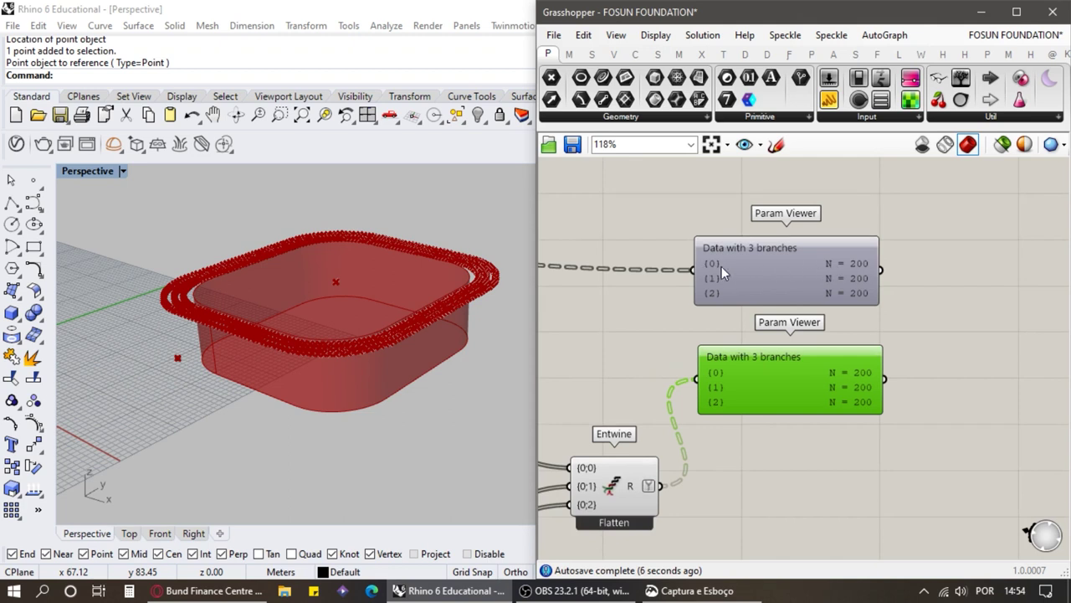
pyautogui.scroll(-3, 991, 263)
pyautogui.scroll(3, 777, 248)
pyautogui.click(652, 283)
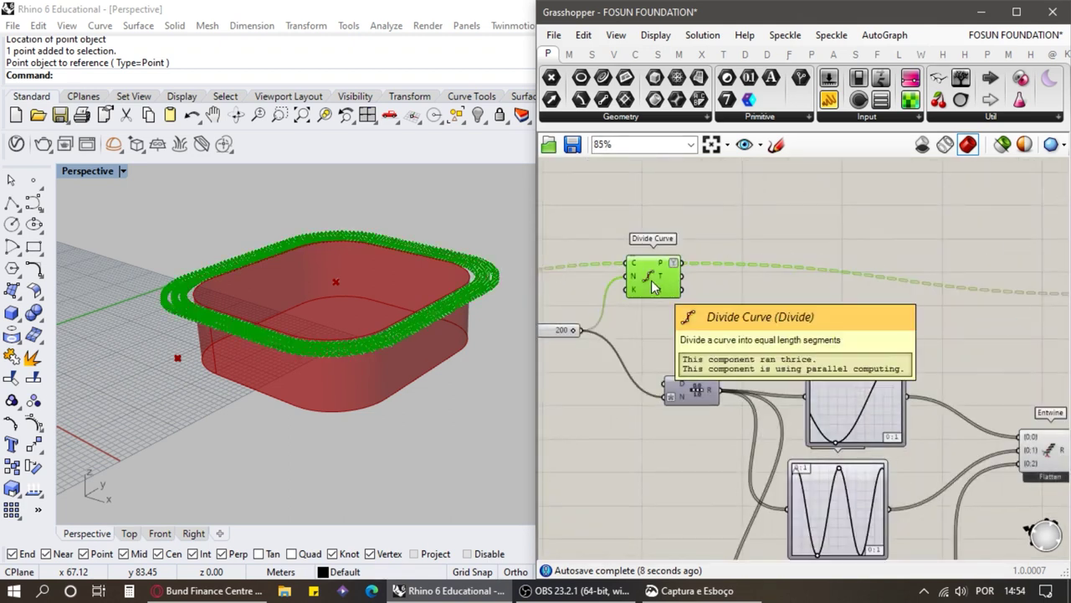
pyautogui.scroll(-3, 833, 293)
pyautogui.scroll(3, 934, 330)
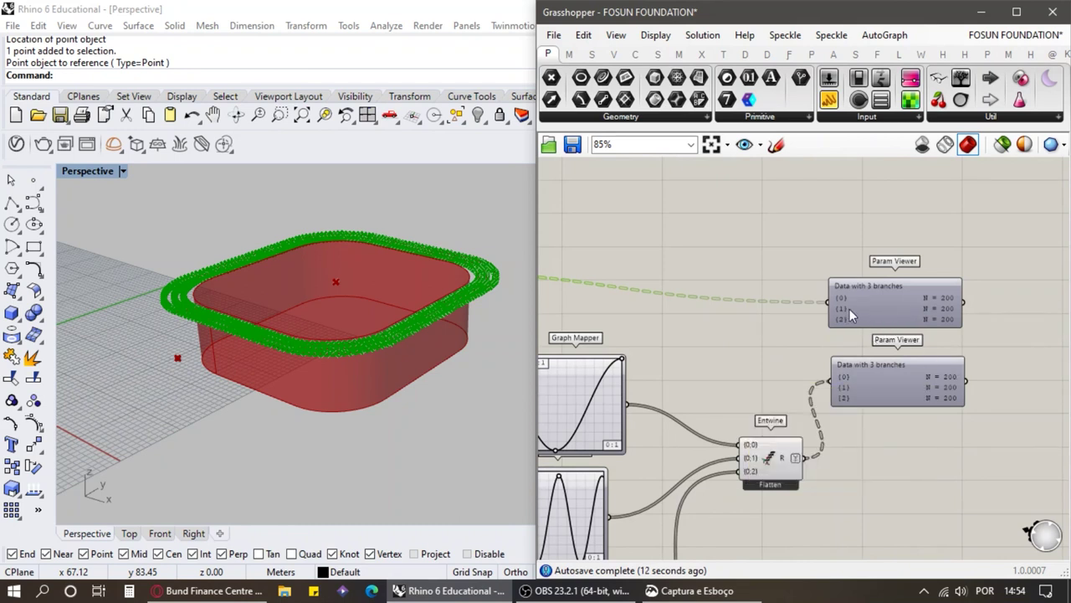
pyautogui.scroll(3, 1037, 342)
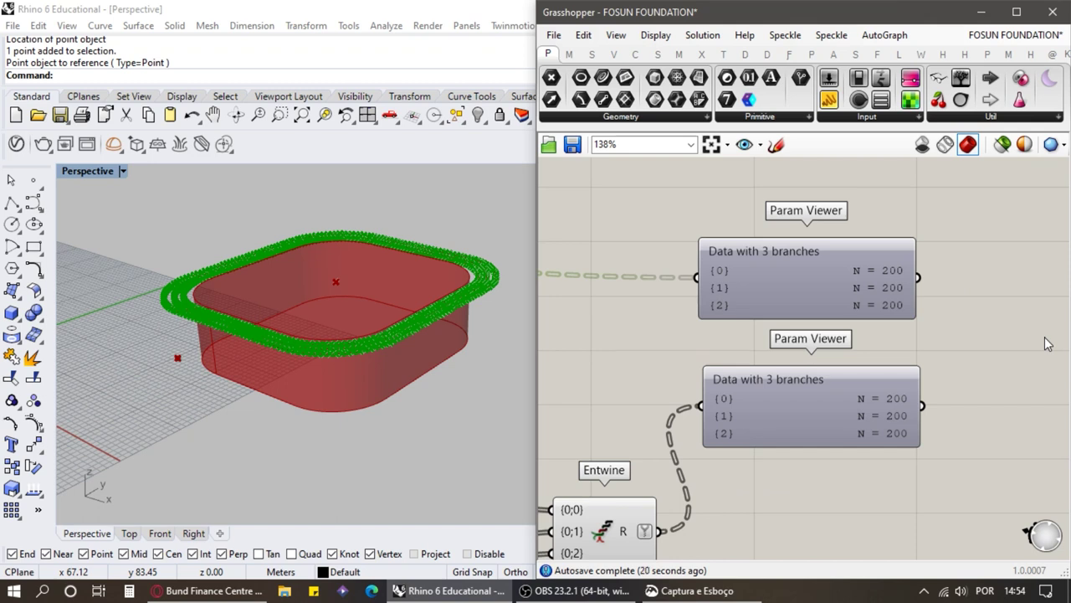
pyautogui.scroll(-2, 1048, 320)
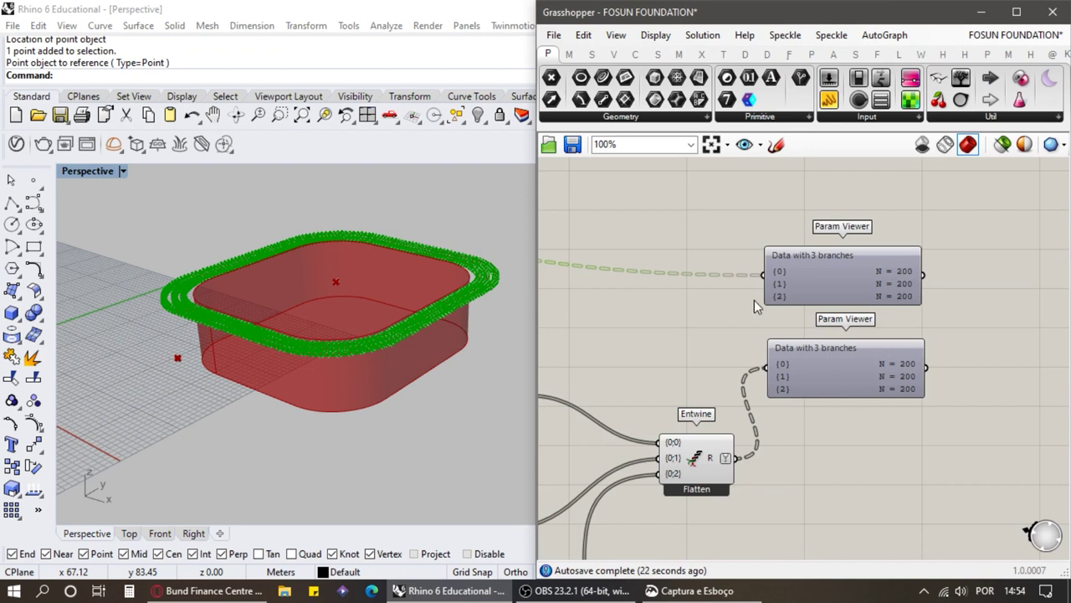
pyautogui.scroll(-3, 1004, 294)
pyautogui.scroll(-1, 1005, 294)
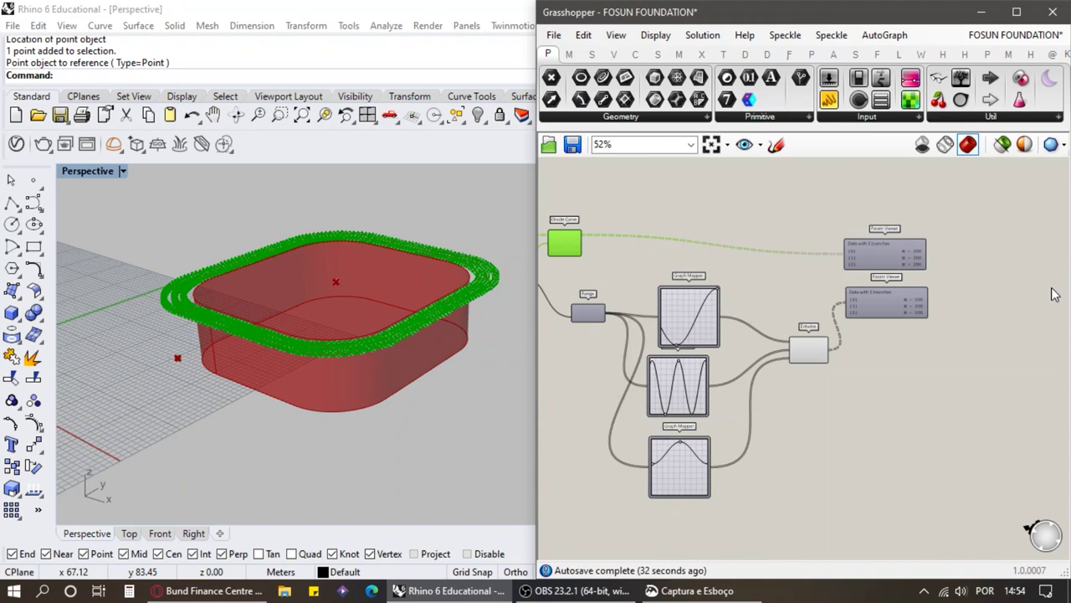
pyautogui.scroll(5, 871, 327)
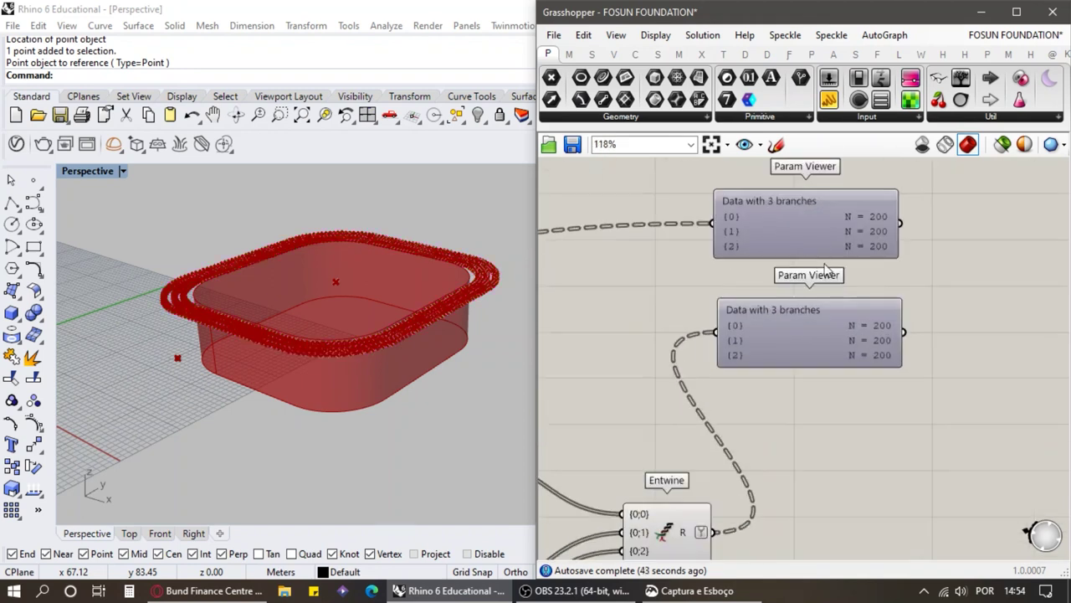
# Step: Switch both Param Viewers to the tree diagram display and compare the two data structures
pyautogui.doubleClick(804, 228)
pyautogui.doubleClick(811, 314)
pyautogui.scroll(2, 807, 201)
pyautogui.click(827, 265)
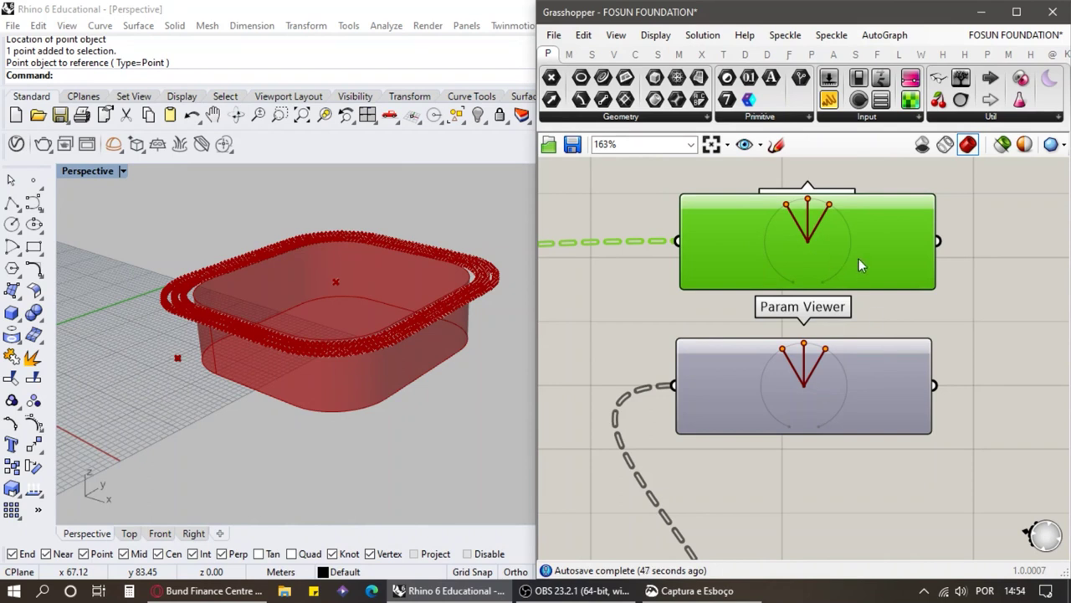
pyautogui.scroll(-3, 887, 272)
pyautogui.scroll(6, 806, 329)
pyautogui.scroll(-5, 857, 321)
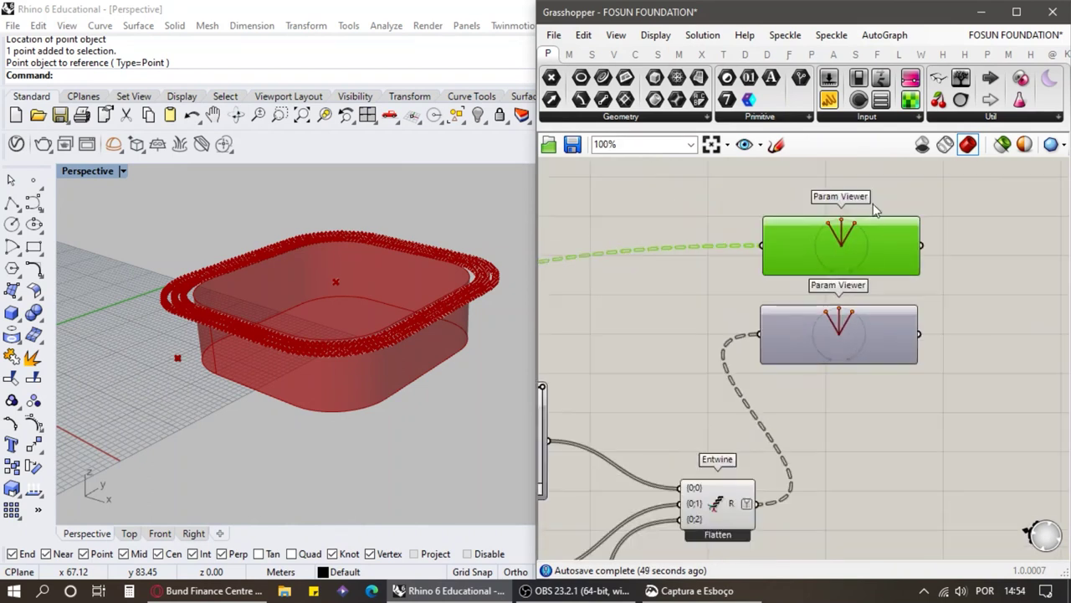
# Step: Overlap the Divide Curve and Entwine Param Viewers to compare their tree diagrams closely
pyautogui.scroll(3, 870, 302)
pyautogui.moveTo(867, 400); pyautogui.dragTo(872, 302)
pyautogui.moveTo(895, 444); pyautogui.dragTo(836, 219)
pyautogui.moveTo(934, 413); pyautogui.dragTo(857, 248)
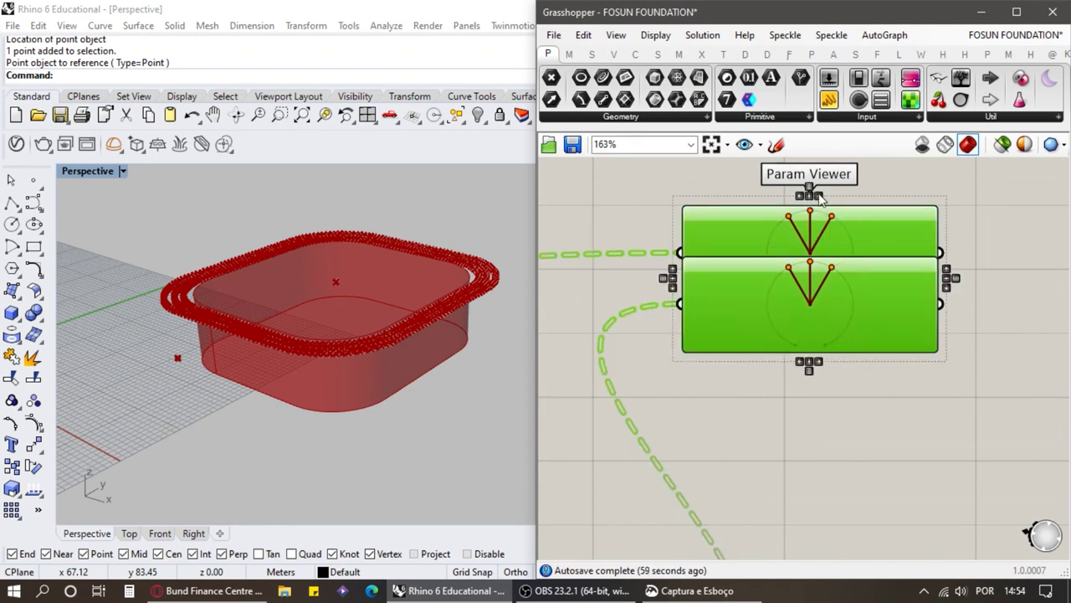
pyautogui.scroll(5, 870, 202)
pyautogui.scroll(-3, 804, 285)
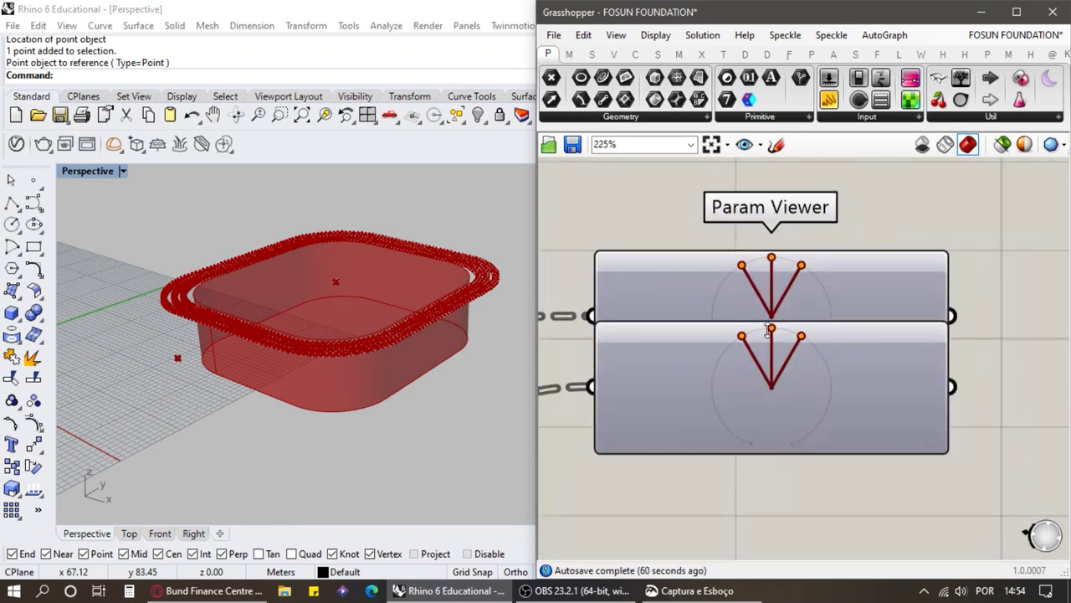
# Step: Separate the overlapping Param Viewers and move both together farther above the Entwine component
pyautogui.click(836, 379)
pyautogui.moveTo(835, 373); pyautogui.dragTo(834, 310)
pyautogui.click(838, 459)
pyautogui.scroll(-4, 933, 264)
pyautogui.moveTo(933, 264); pyautogui.dragTo(803, 224)
pyautogui.scroll(-3, 797, 310)
pyautogui.scroll(3, 912, 371)
pyautogui.moveTo(951, 437); pyautogui.dragTo(719, 234)
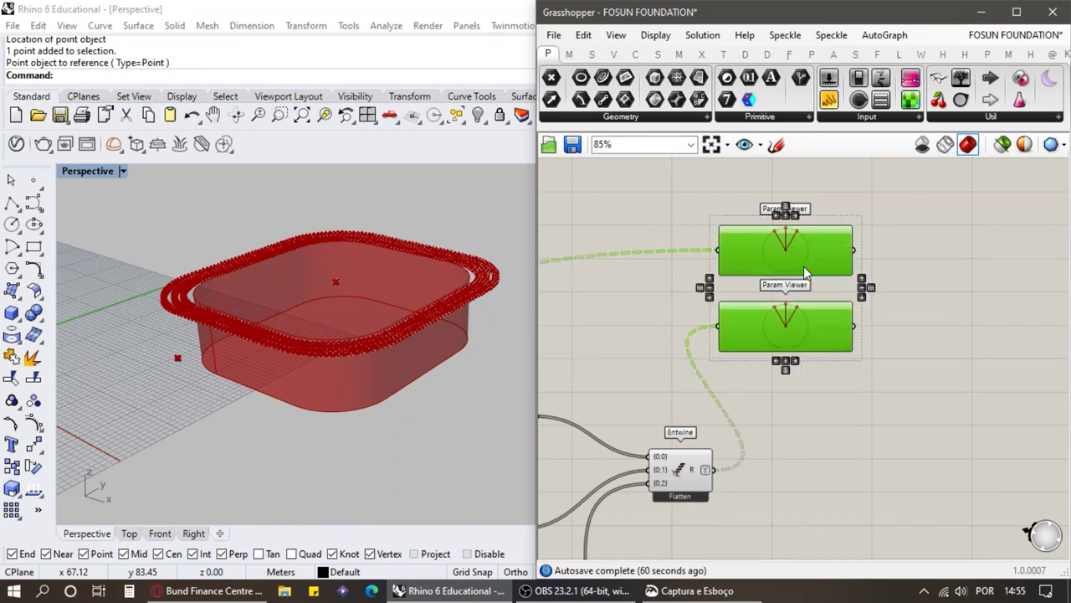
pyautogui.moveTo(803, 266); pyautogui.dragTo(800, 223)
pyautogui.click(896, 256)
# Step: Read the Entwine result values in a temporary Panel, and delete the Panel
pyautogui.scroll(-6, 895, 255)
pyautogui.scroll(7, 890, 291)
pyautogui.moveTo(854, 126); pyautogui.dragTo(870, 342)
pyautogui.scroll(3, 770, 425)
pyautogui.moveTo(731, 375); pyautogui.dragTo(826, 293)
pyautogui.scroll(-5, 824, 298)
pyautogui.scroll(5, 881, 281)
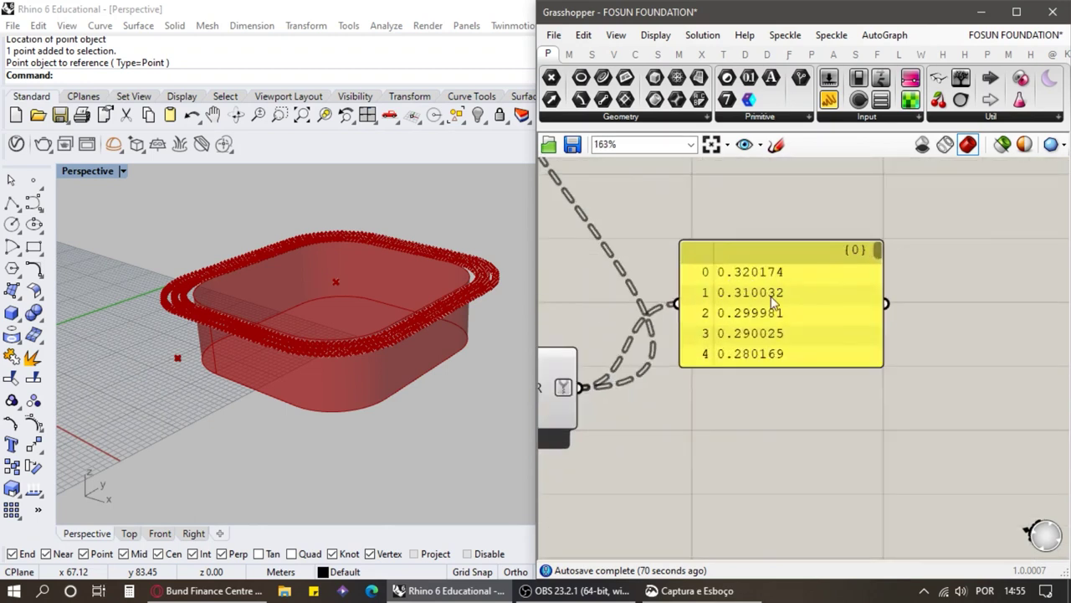
pyautogui.click(825, 306)
pyautogui.moveTo(438, 410); pyautogui.dragTo(444, 387, button='right')
pyautogui.press('Delete')
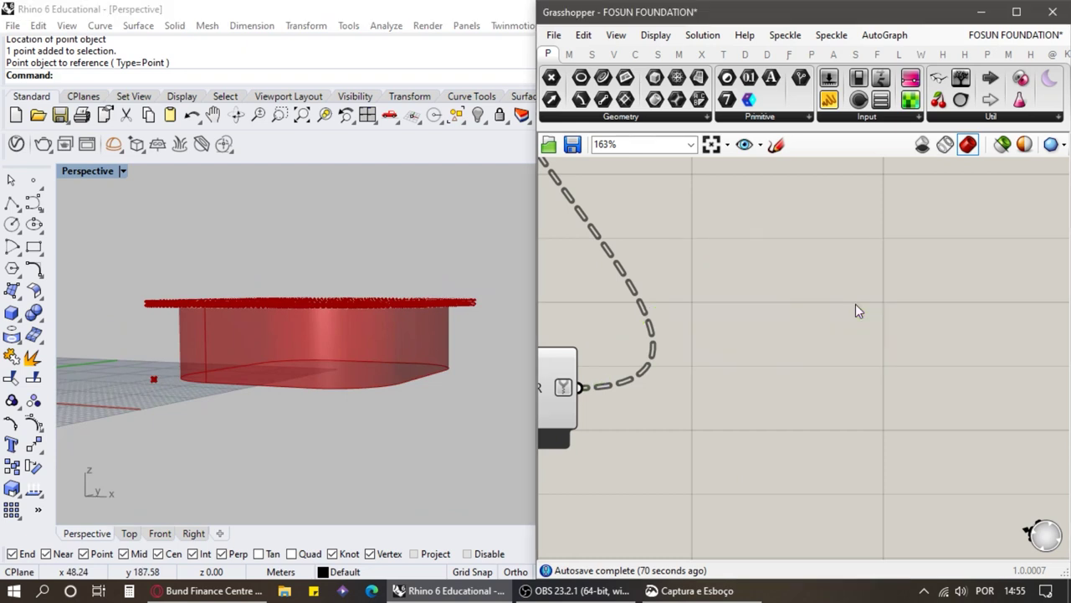
# Step: Add a Remap Numbers component and connect the Entwine result to its Value input
pyautogui.doubleClick(955, 400)
pyautogui.write('remap')
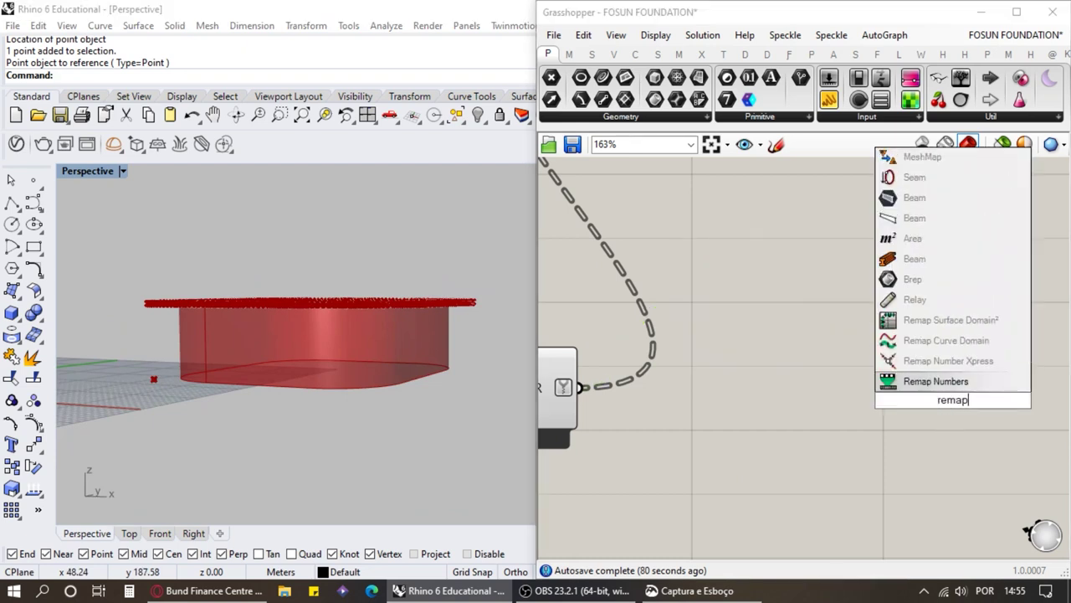
pyautogui.click(916, 384)
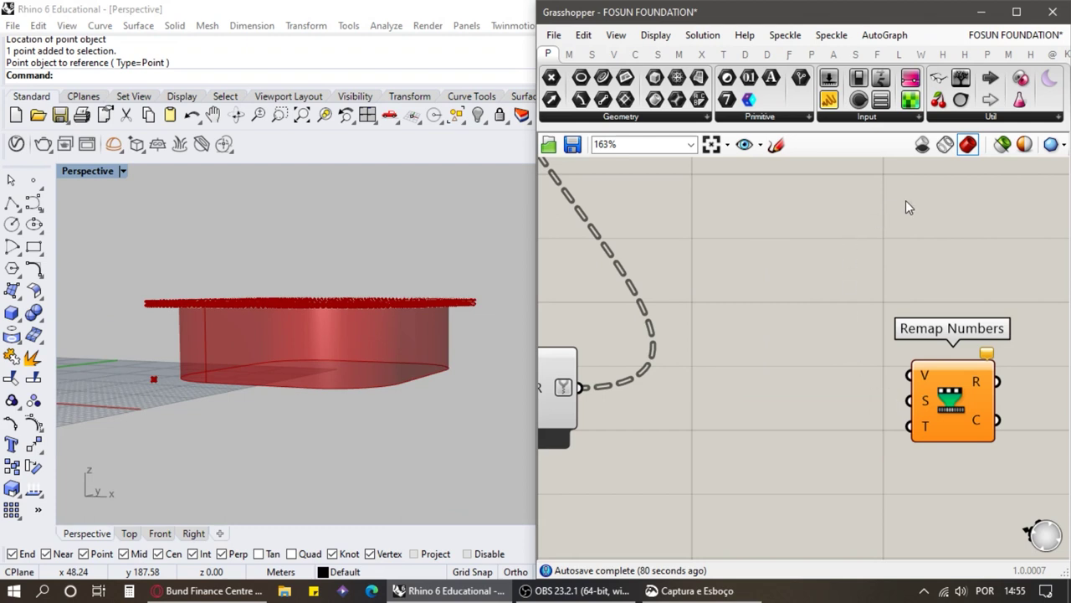
pyautogui.scroll(-2, 906, 181)
pyautogui.scroll(2, 842, 322)
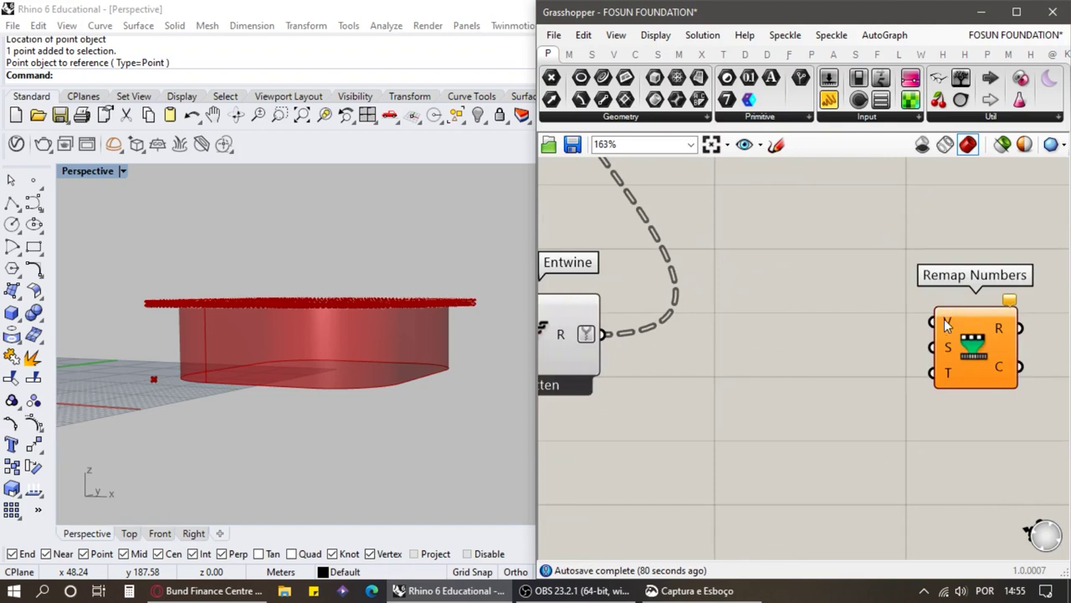
pyautogui.moveTo(603, 334); pyautogui.dragTo(931, 322)
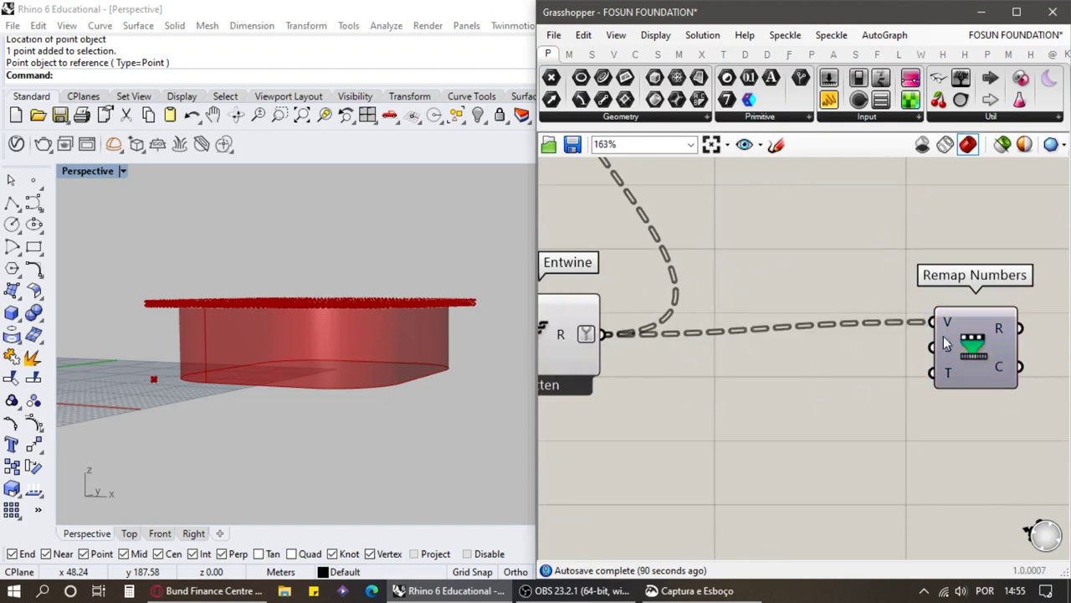
# Step: Add a Bounds component below the Entwine-to-Remap wire and feed it the Entwine result
pyautogui.doubleClick(844, 423)
pyautogui.write('bounds')
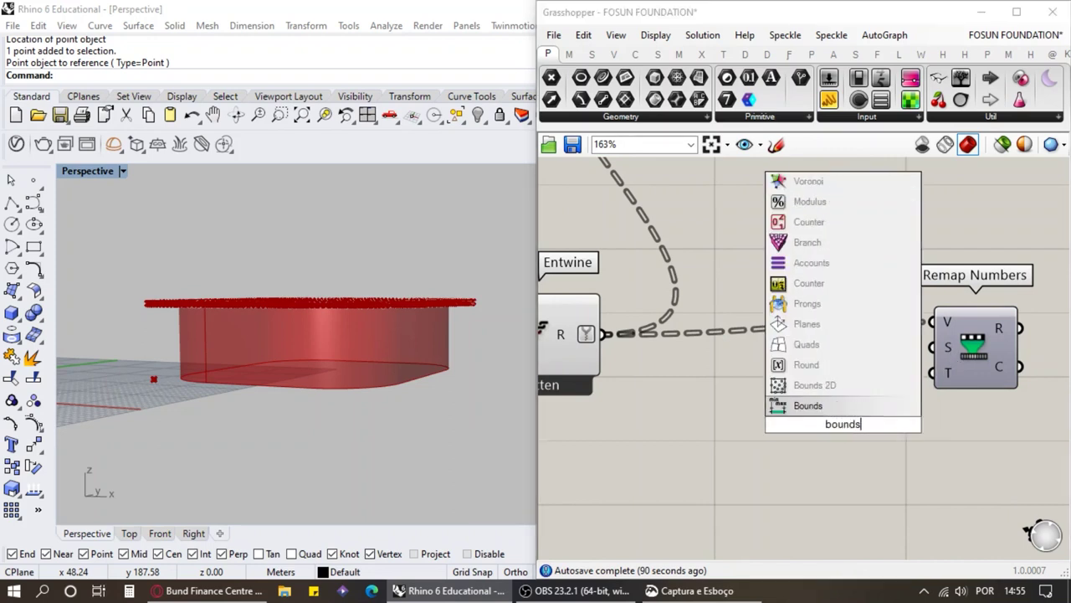
pyautogui.press('Return')
pyautogui.moveTo(604, 336); pyautogui.dragTo(778, 396)
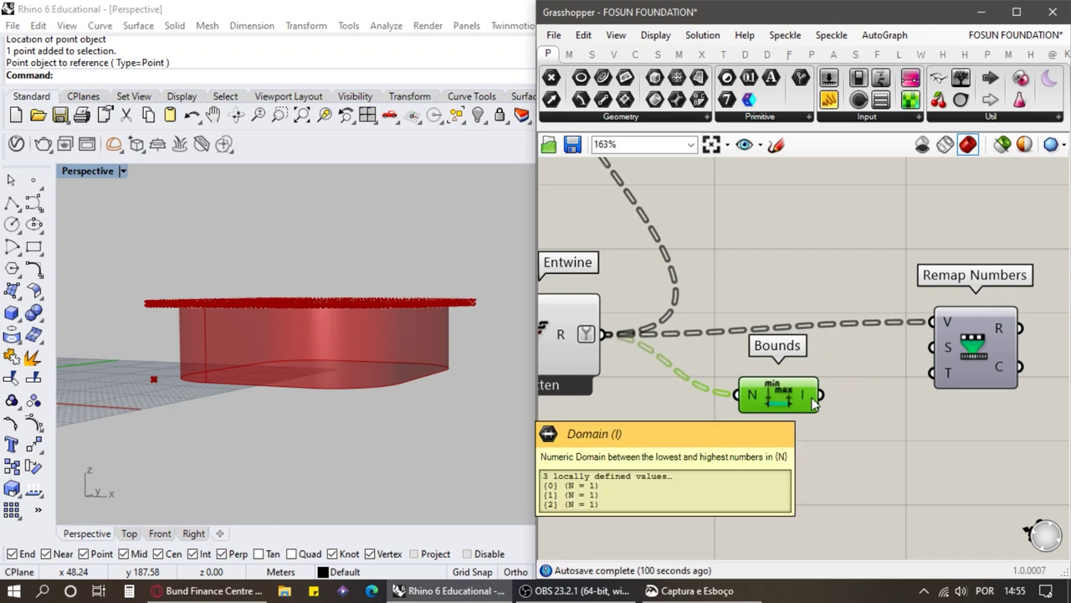
# Step: Read the domains calculated by Bounds in a temporary Panel, and delete the Panel
pyautogui.moveTo(830, 100); pyautogui.dragTo(909, 216)
pyautogui.moveTo(821, 395); pyautogui.dragTo(812, 251)
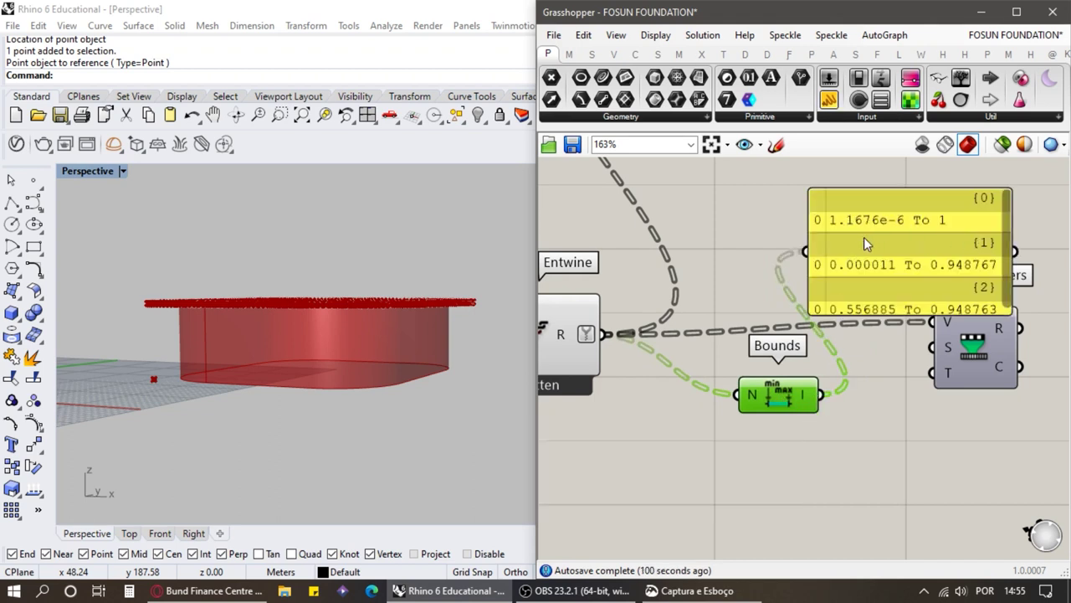
pyautogui.click(900, 278)
pyautogui.press('Delete')
# Step: Connect the Bounds domain to the Remap Numbers Source input and a new Construct Domain component to its Target input
pyautogui.moveTo(823, 396); pyautogui.dragTo(935, 346)
pyautogui.scroll(-3, 845, 370)
pyautogui.scroll(2, 818, 409)
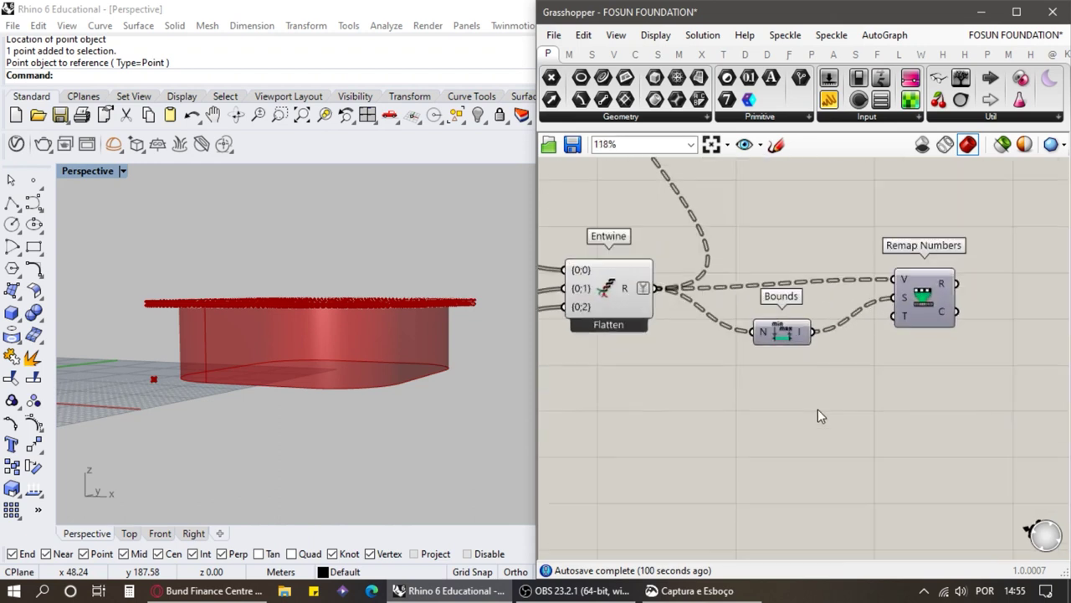
pyautogui.doubleClick(817, 418)
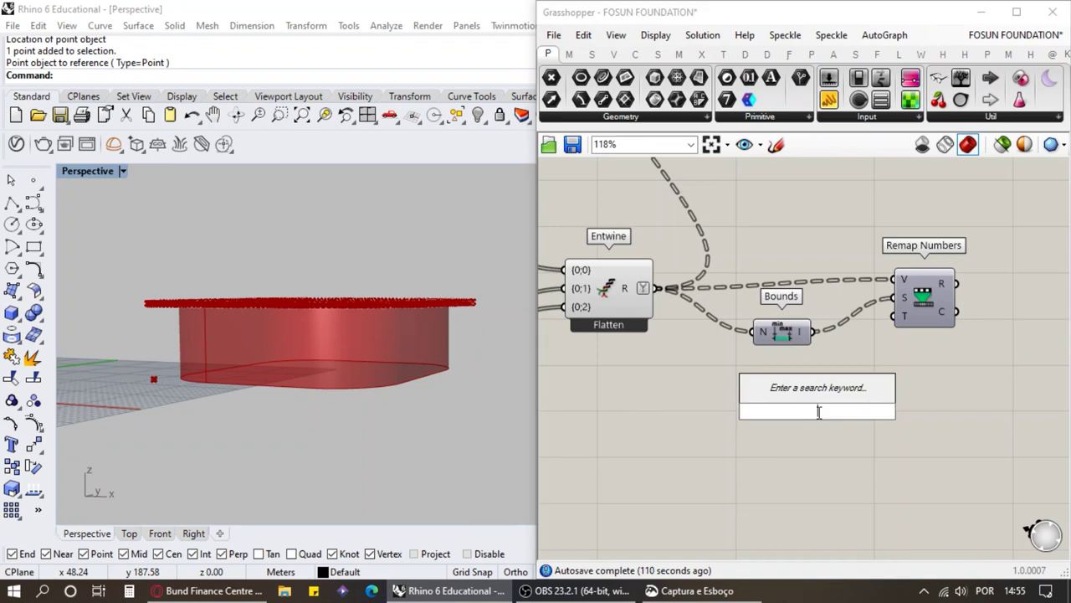
pyautogui.write('con doma')
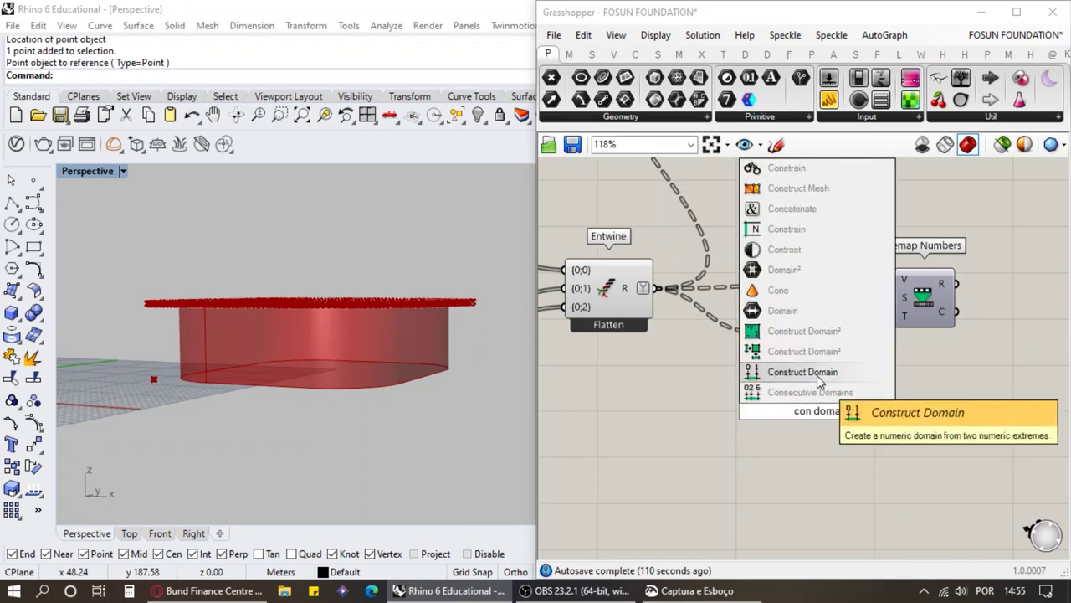
pyautogui.press('Return')
pyautogui.moveTo(840, 421); pyautogui.dragTo(894, 315)
# Step: Add two number sliders ranging from 0.00 to 10.00 and connect them to the Construct Domain A and B inputs
pyautogui.scroll(3, 627, 423)
pyautogui.doubleClick(673, 402)
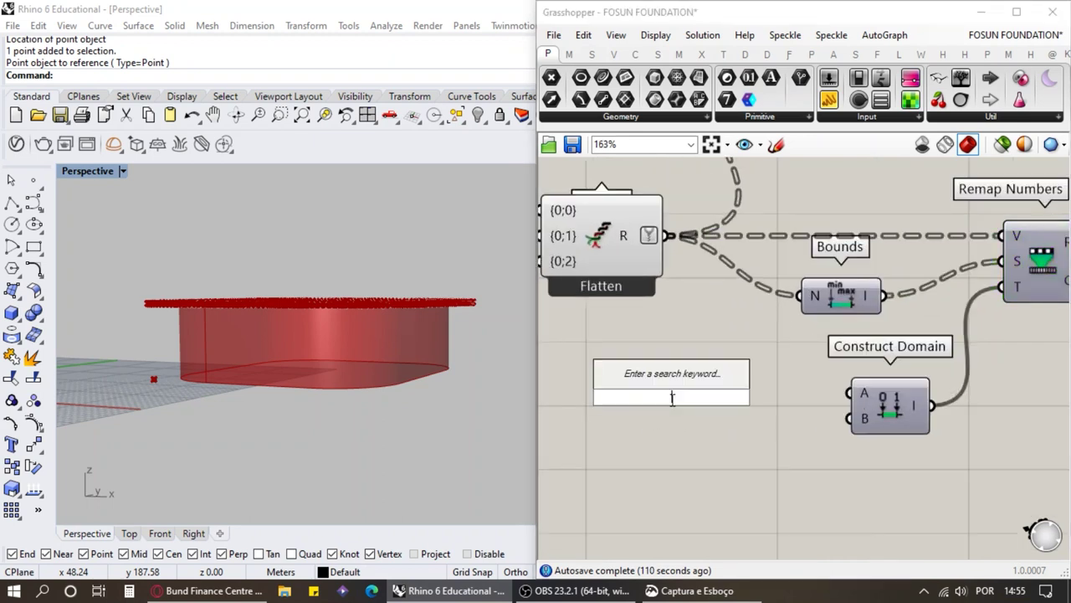
pyautogui.write('0<')
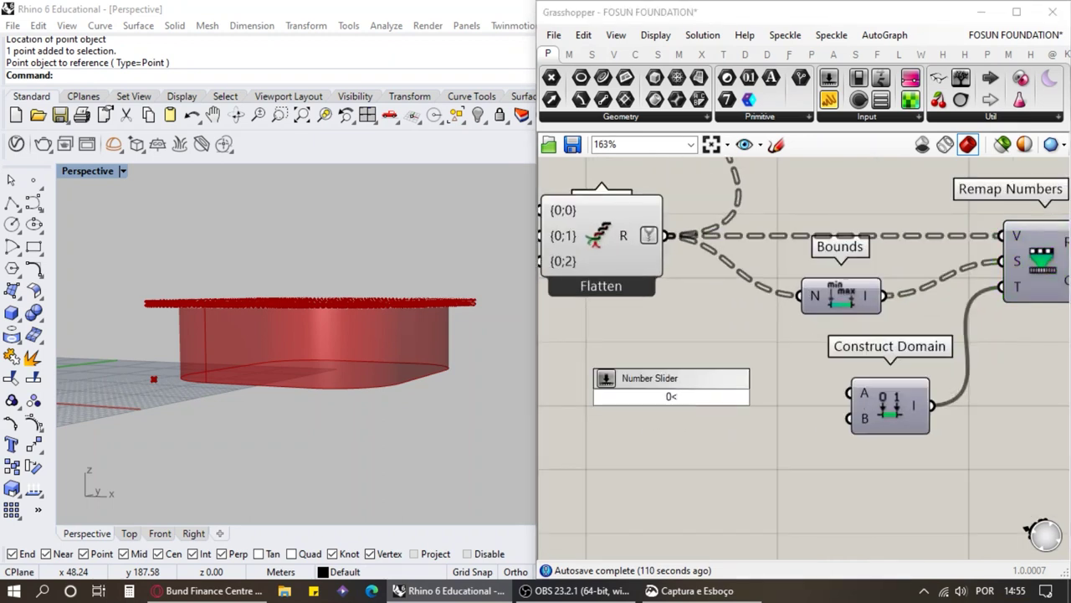
pyautogui.write('10.00')
pyautogui.press('Return')
pyautogui.moveTo(672, 402); pyautogui.dragTo(749, 423)
pyautogui.moveTo(800, 387); pyautogui.dragTo(851, 394)
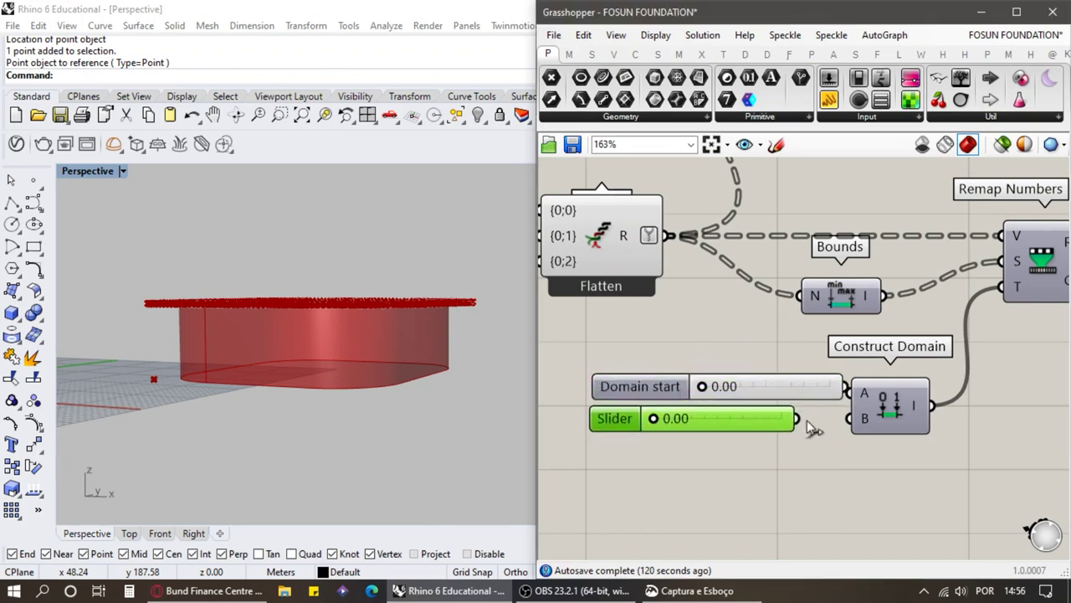
pyautogui.moveTo(797, 418); pyautogui.dragTo(849, 418)
# Step: Set the Domain start slider to 1.60 and the Domain end slider to 8.47
pyautogui.moveTo(771, 418); pyautogui.dragTo(755, 419)
pyautogui.moveTo(686, 392); pyautogui.dragTo(787, 418)
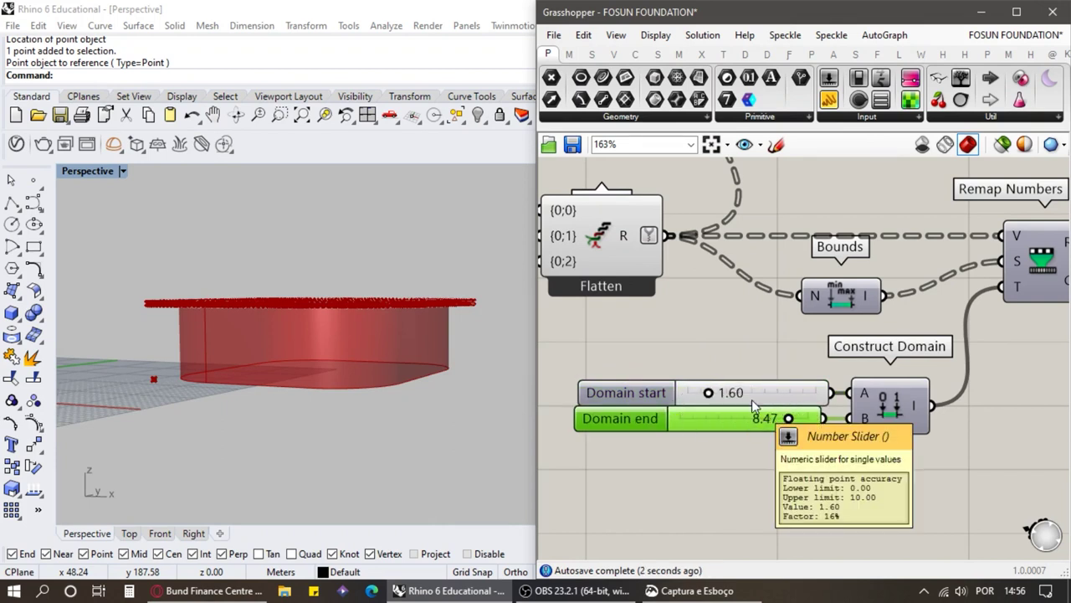
pyautogui.scroll(-5, 655, 389)
pyautogui.scroll(4, 871, 351)
pyautogui.scroll(-1, 948, 337)
pyautogui.moveTo(680, 472); pyautogui.dragTo(822, 402, button='right')
pyautogui.click(811, 361)
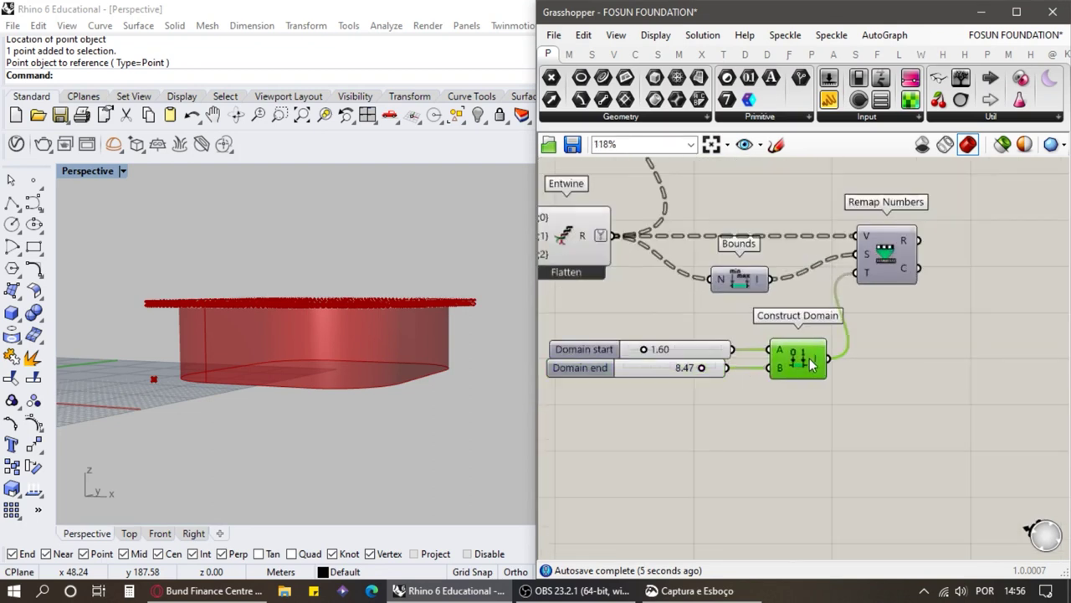
pyautogui.click(904, 361)
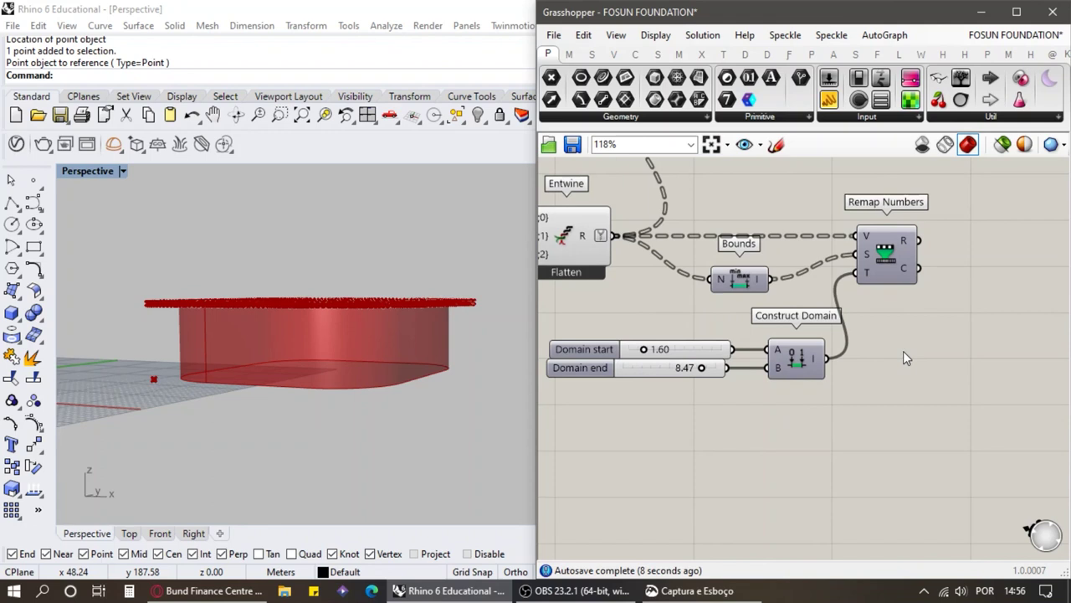
pyautogui.scroll(-3, 875, 351)
pyautogui.scroll(2, 901, 330)
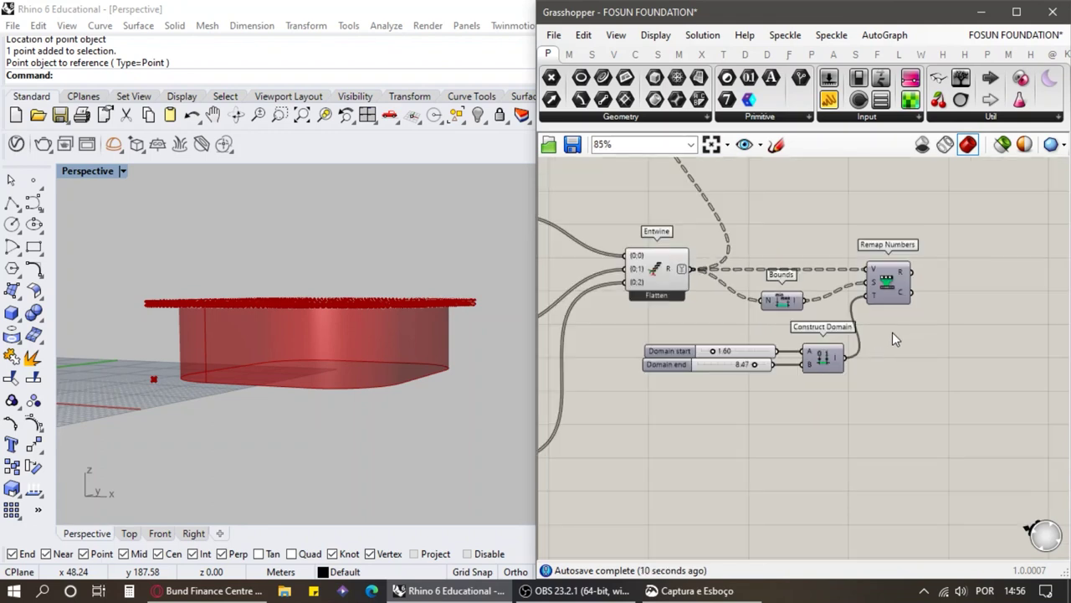
pyautogui.moveTo(935, 421); pyautogui.dragTo(725, 240)
pyautogui.click(892, 446)
pyautogui.scroll(-4, 889, 418)
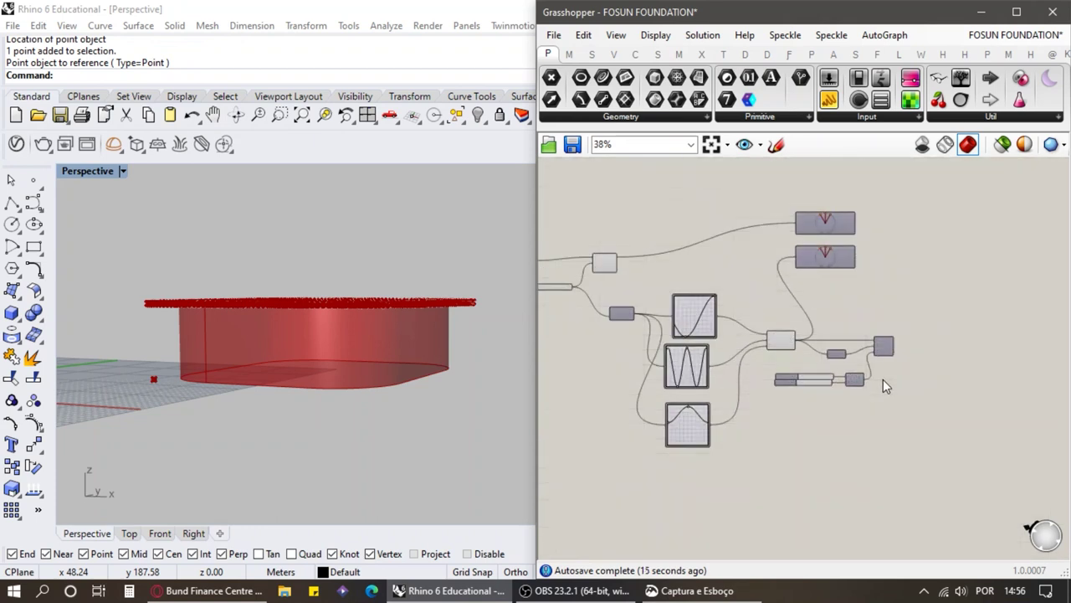
# Step: Read the Remap Numbers mapped values in a temporary Panel, and delete the Panel
pyautogui.scroll(6, 945, 251)
pyautogui.scroll(-3, 969, 247)
pyautogui.scroll(4, 852, 378)
pyautogui.click(863, 411)
pyautogui.scroll(-2, 722, 392)
pyautogui.scroll(3, 912, 406)
pyautogui.moveTo(828, 101); pyautogui.dragTo(902, 348)
pyautogui.moveTo(799, 396); pyautogui.dragTo(825, 345)
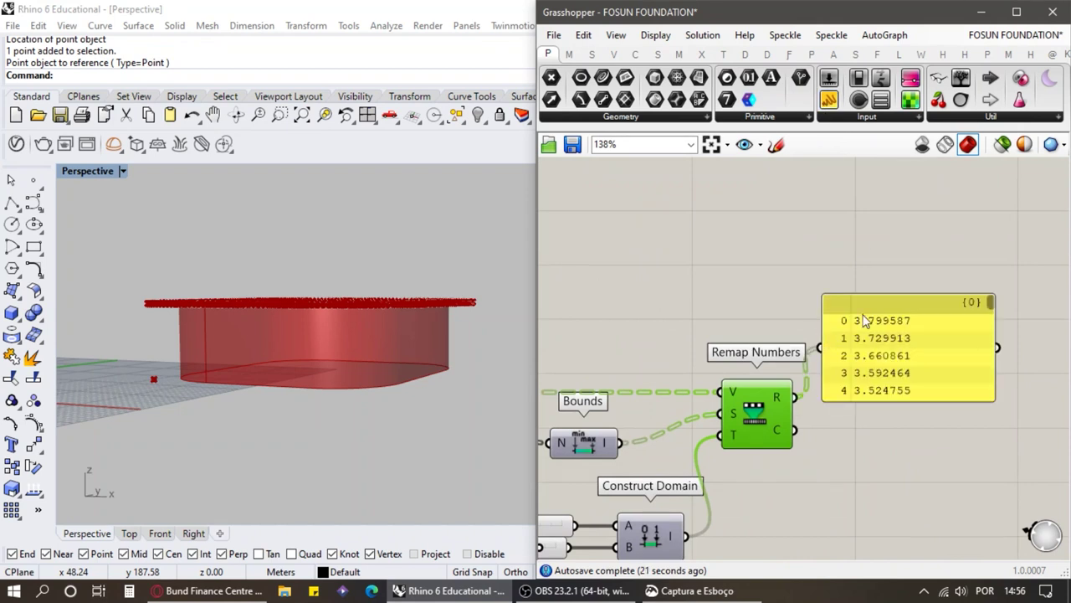
pyautogui.click(915, 370)
pyautogui.press('Delete')
# Step: Add a Line SDL component above Remap Numbers and check its input descriptions
pyautogui.scroll(-5, 867, 395)
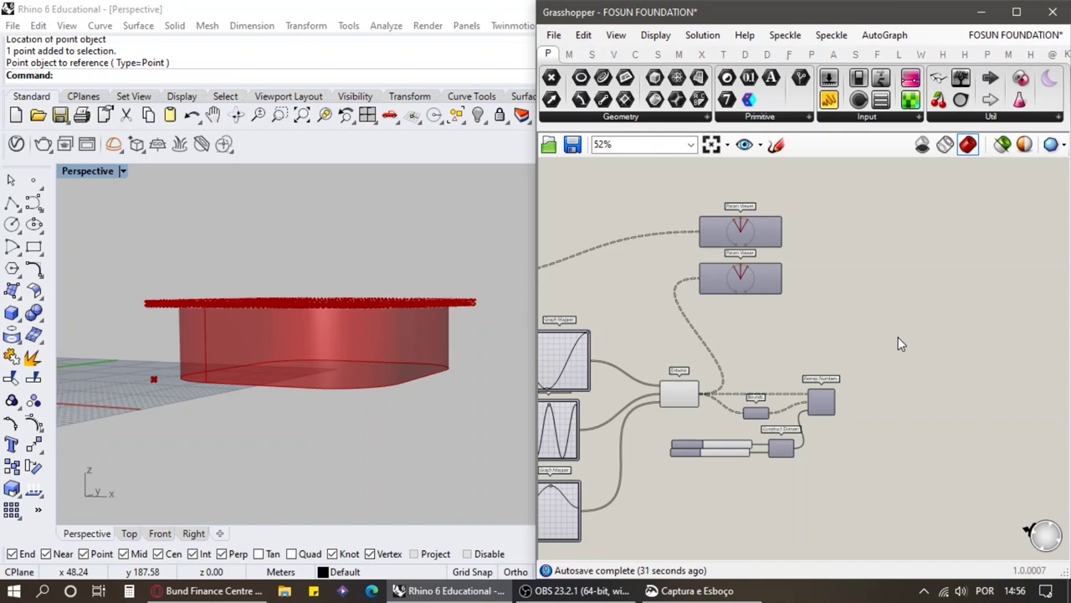
pyautogui.scroll(3, 854, 335)
pyautogui.doubleClick(843, 318)
pyautogui.write('lie')
pyautogui.press('BackSpace')
pyautogui.write('ne sdl')
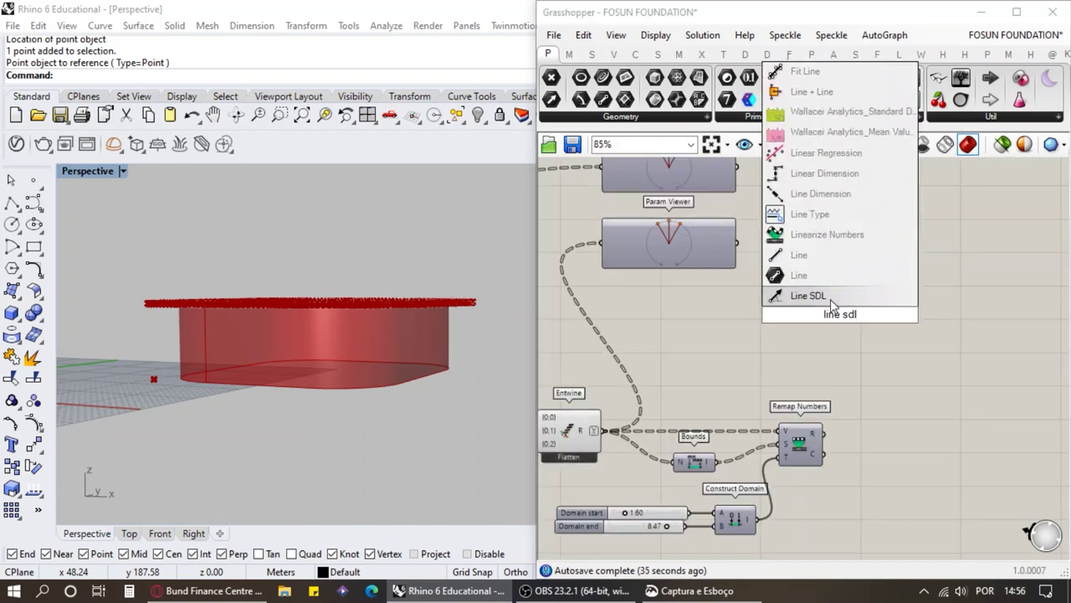
pyautogui.press('Return')
pyautogui.scroll(4, 875, 321)
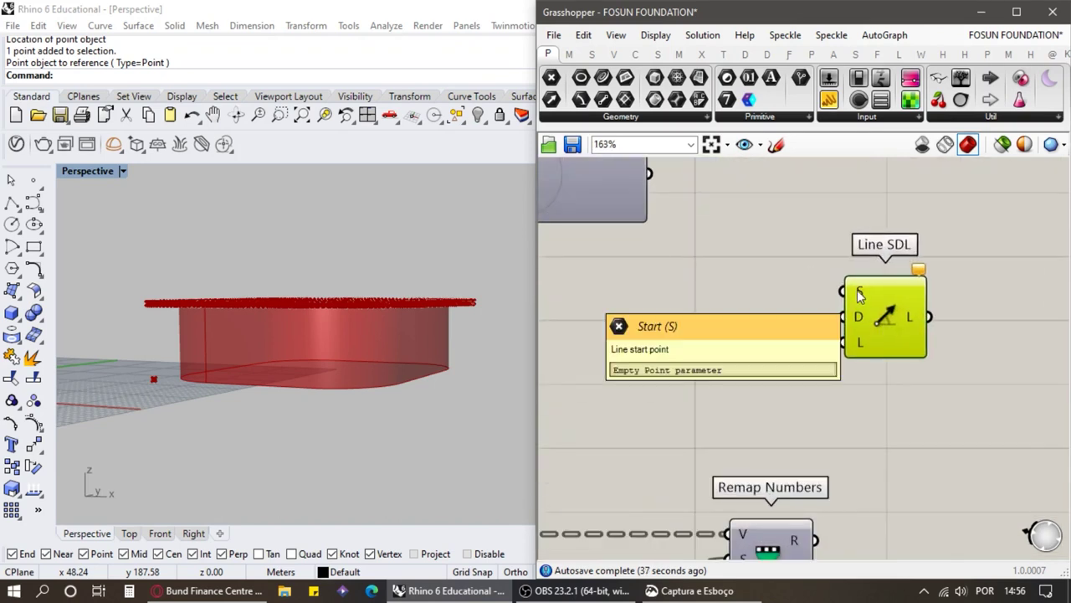
pyautogui.moveTo(853, 320)
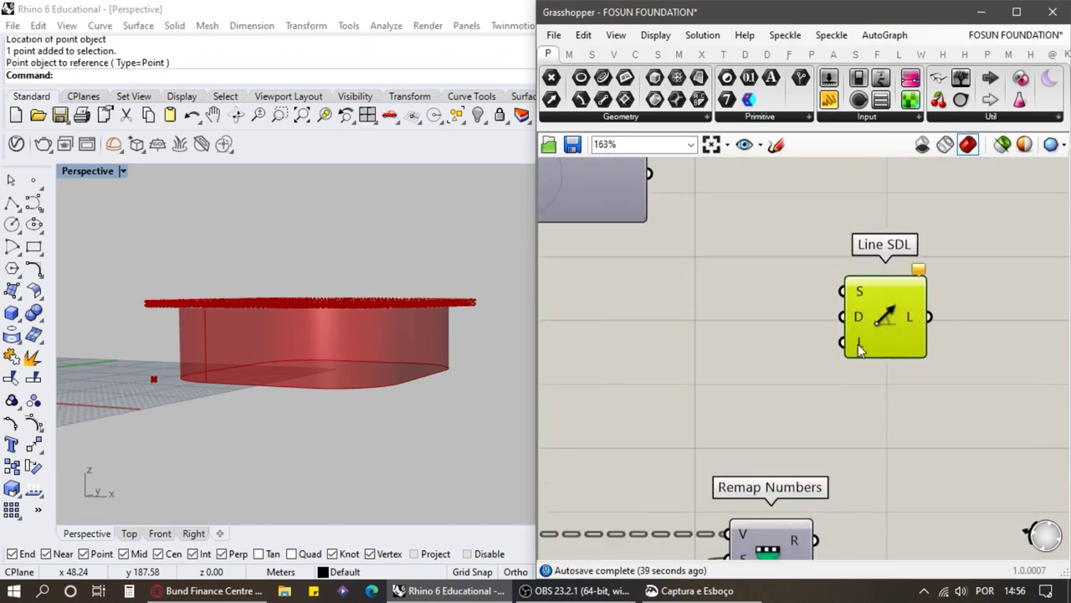
# Step: Connect the Divide Curve points output to the Line SDL Start input
pyautogui.scroll(-9, 986, 275)
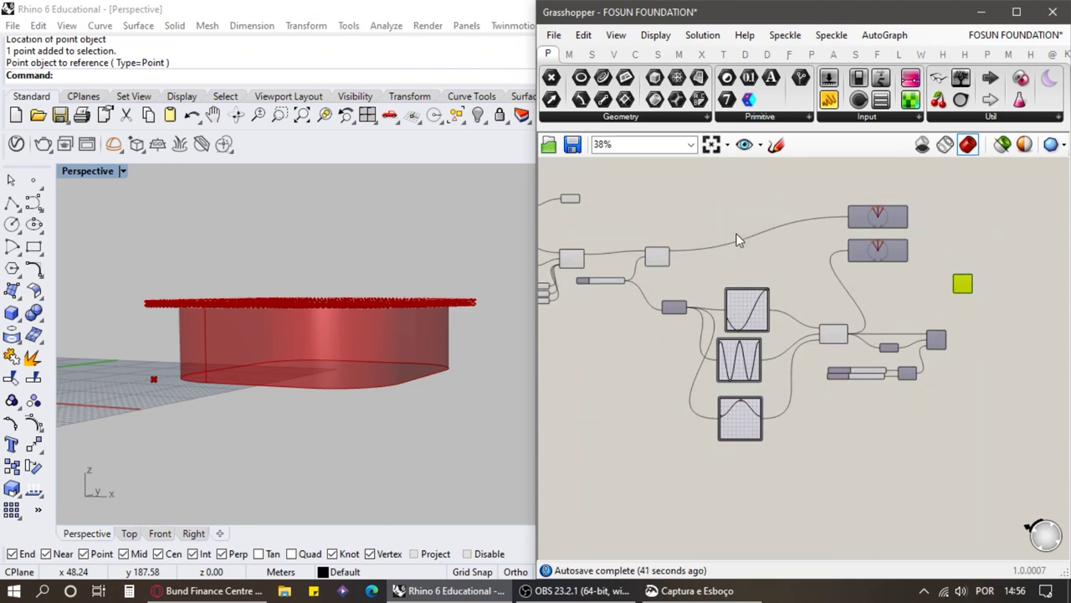
pyautogui.scroll(5, 712, 228)
pyautogui.click(578, 303)
pyautogui.moveTo(425, 286); pyautogui.dragTo(380, 364, button='right')
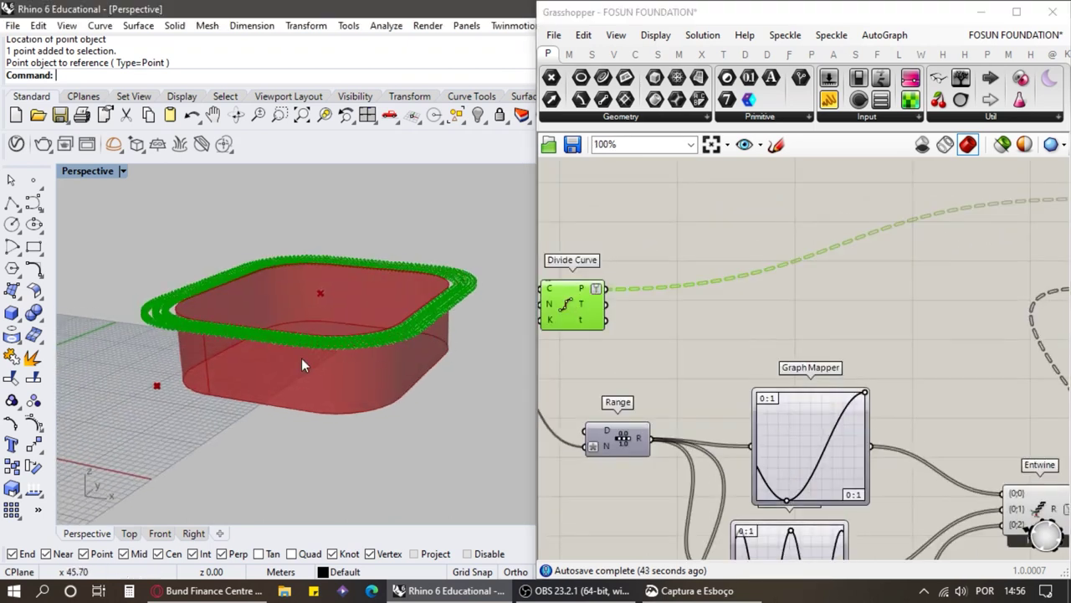
pyautogui.scroll(-4, 854, 327)
pyautogui.scroll(6, 912, 335)
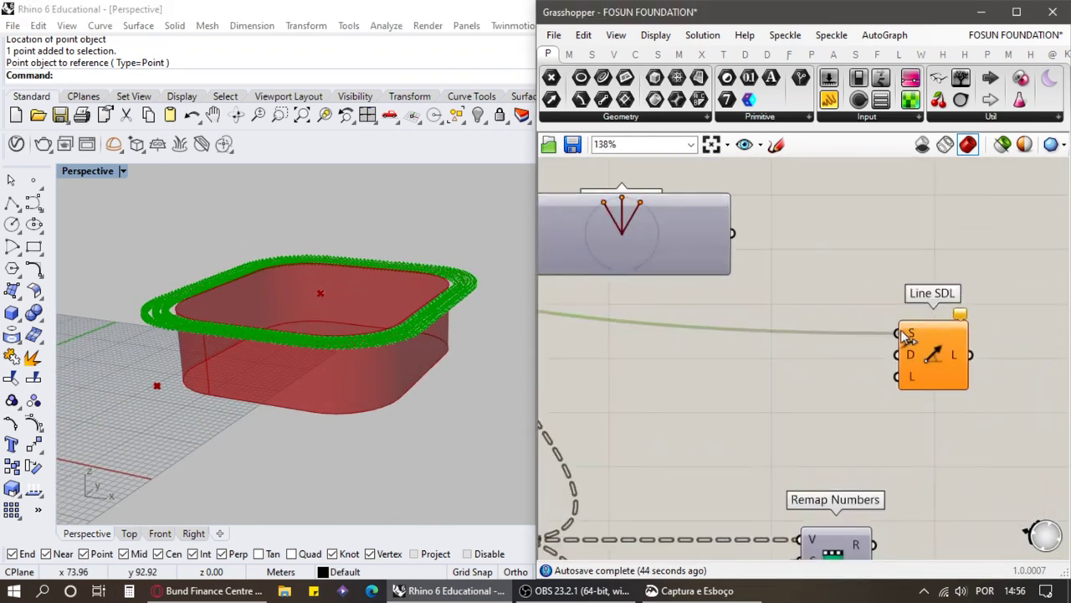
pyautogui.moveTo(907, 331); pyautogui.dragTo(904, 334)
# Step: Move Line SDL farther from the Param Viewers and inspect its lines closely in the Rhino perspective view
pyautogui.scroll(-1, 866, 269)
pyautogui.moveTo(866, 269); pyautogui.dragTo(839, 251, button='right')
pyautogui.moveTo(895, 311); pyautogui.dragTo(951, 309)
pyautogui.scroll(6, 413, 327)
pyautogui.moveTo(412, 333); pyautogui.dragTo(326, 306, button='right')
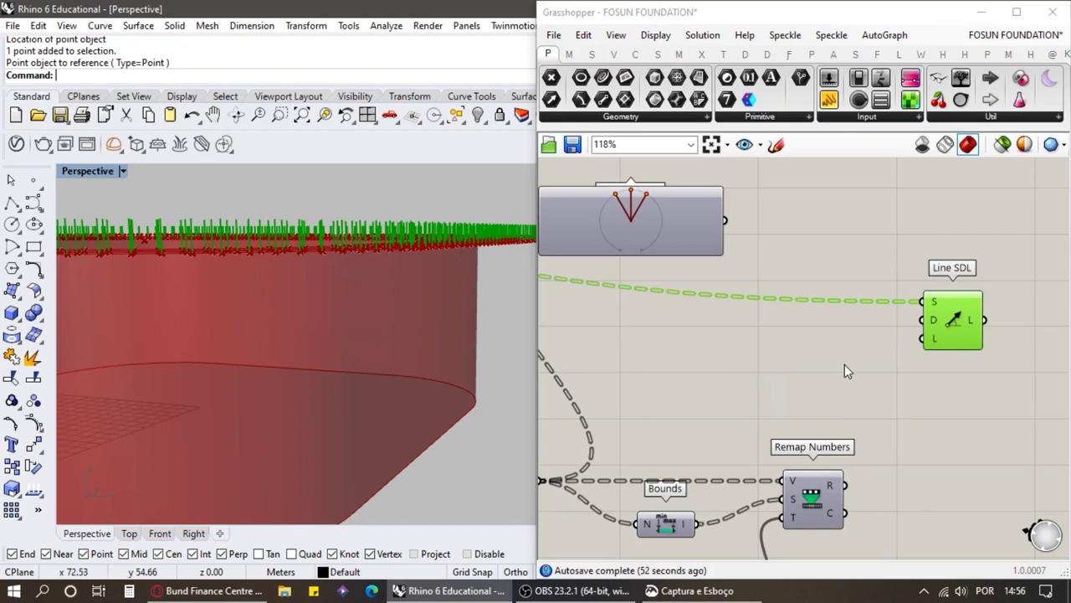
# Step: Add a Unit Z vector and a Negative component between Line SDL and Remap Numbers
pyautogui.doubleClick(801, 386)
pyautogui.write('z')
pyautogui.press('Return')
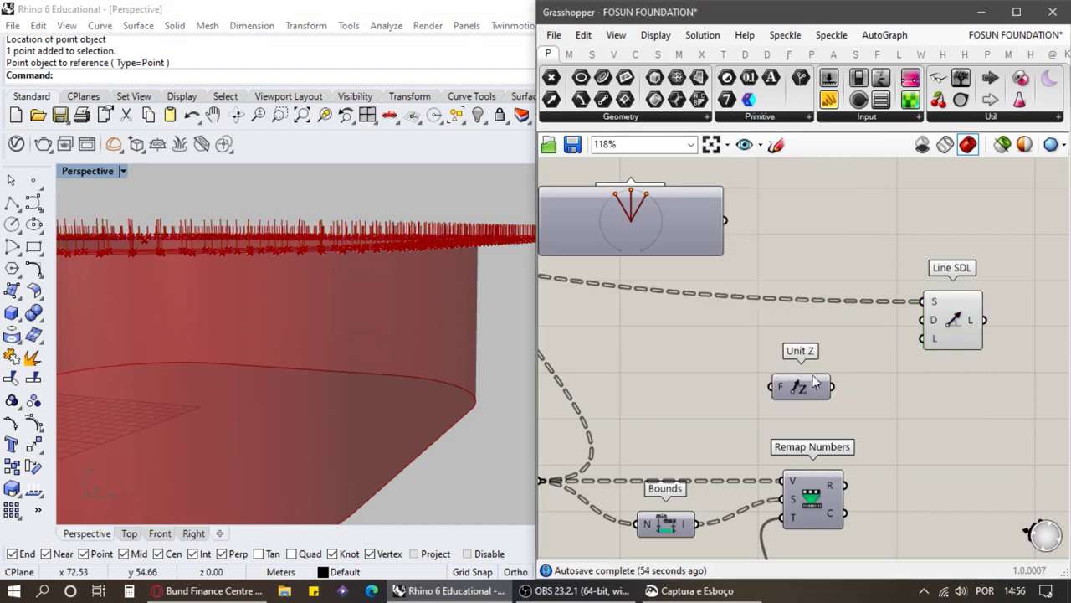
pyautogui.doubleClick(909, 388)
pyautogui.write('ne')
pyautogui.press('Return')
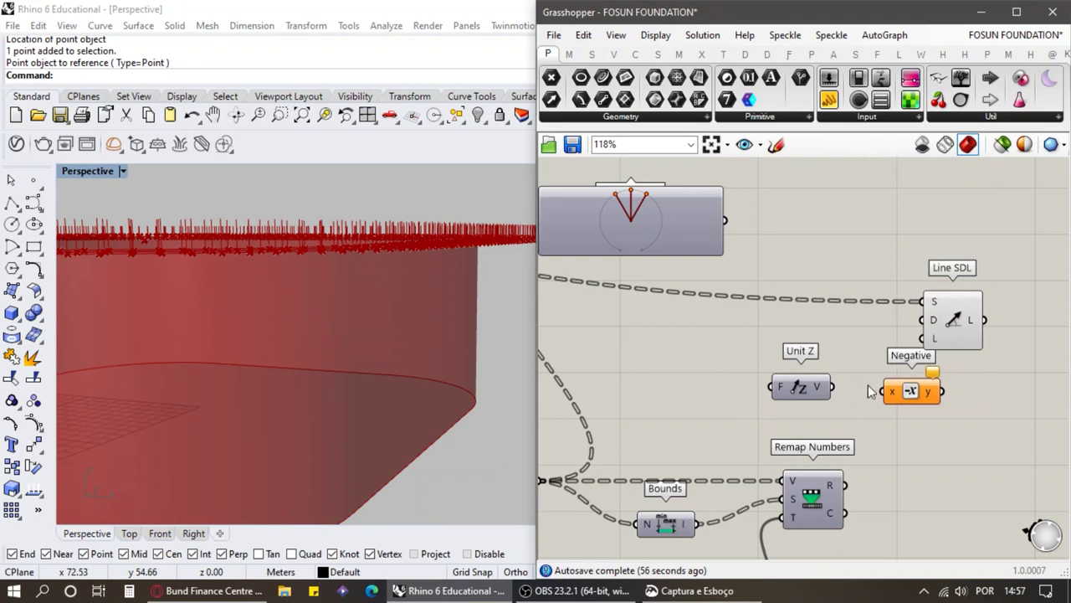
# Step: Wire Unit Z through Negative into the Line SDL Direction input and tidy the components' arrangement
pyautogui.moveTo(871, 392); pyautogui.dragTo(735, 418, button='right')
pyautogui.click(851, 365)
pyautogui.moveTo(714, 418); pyautogui.dragTo(838, 347)
pyautogui.moveTo(695, 423); pyautogui.dragTo(692, 391)
pyautogui.moveTo(786, 389); pyautogui.dragTo(762, 372)
pyautogui.moveTo(874, 344); pyautogui.dragTo(887, 341)
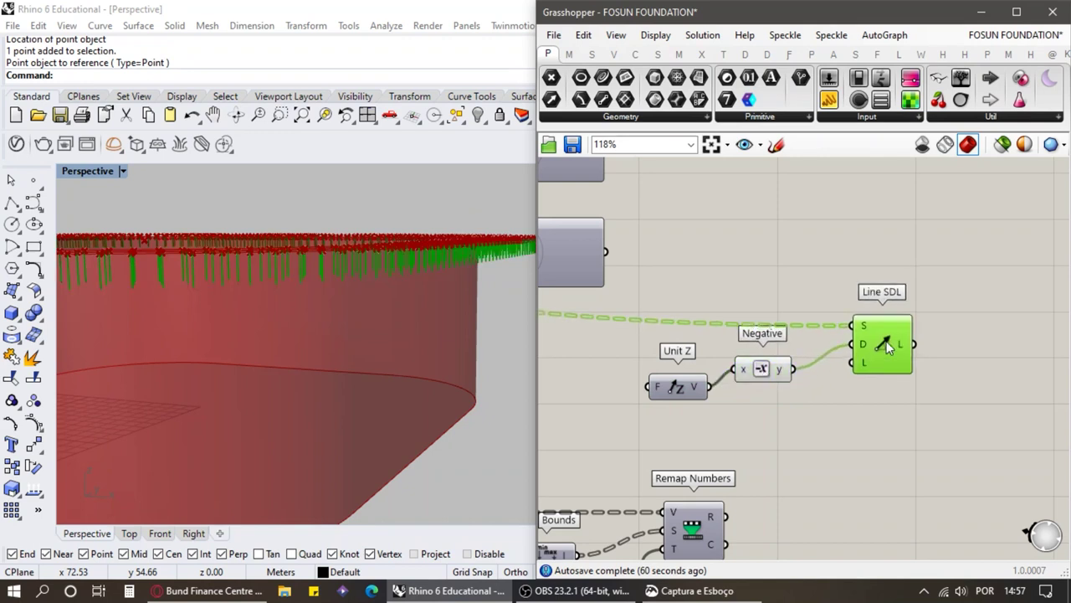
# Step: Connect the Remap Numbers Mapped output to the Line SDL Length input
pyautogui.scroll(-3, 886, 340)
pyautogui.scroll(4, 766, 402)
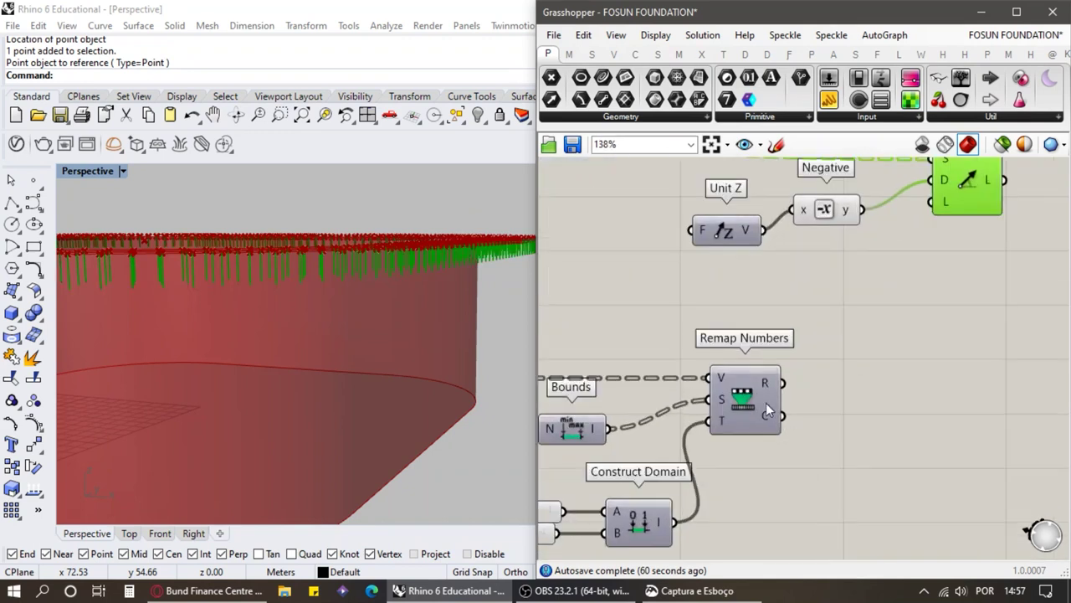
pyautogui.click(766, 403)
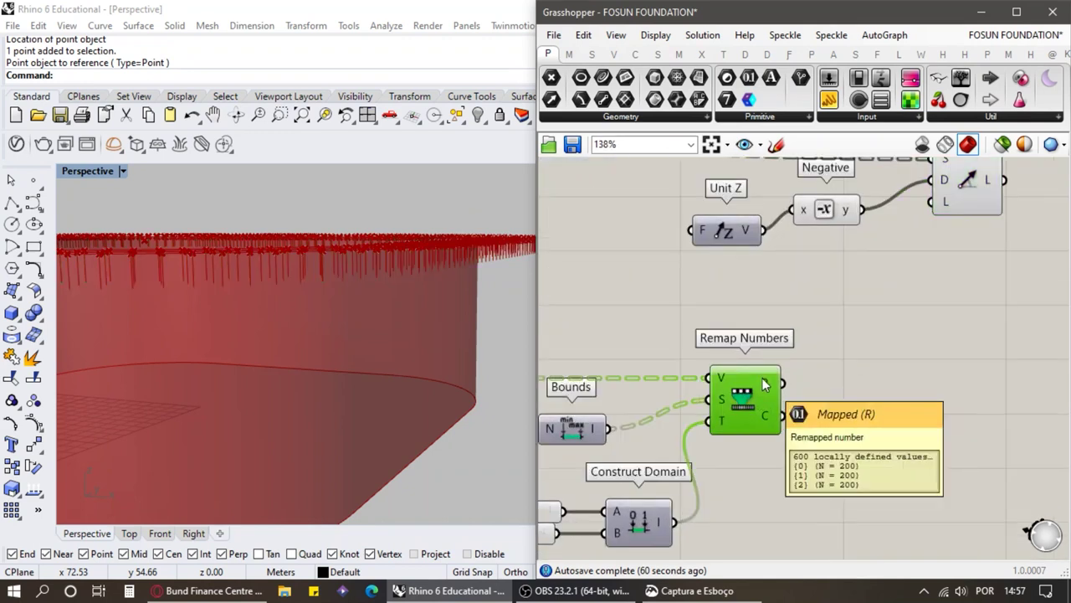
pyautogui.scroll(-5, 928, 321)
pyautogui.scroll(3, 669, 376)
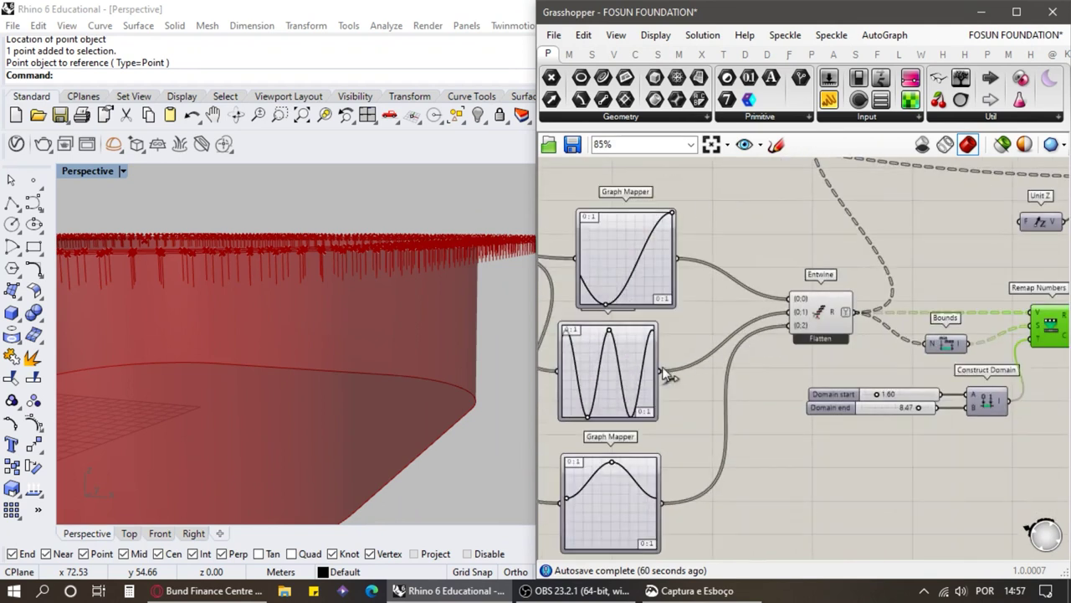
pyautogui.scroll(-3, 578, 395)
pyautogui.scroll(2, 778, 370)
pyautogui.moveTo(779, 385); pyautogui.dragTo(854, 281)
# Step: Minimise Grasshopper and inspect the varying line lengths around the whole building in the Rhino perspective view
pyautogui.click(403, 307)
pyautogui.moveTo(402, 307); pyautogui.dragTo(636, 151, button='right')
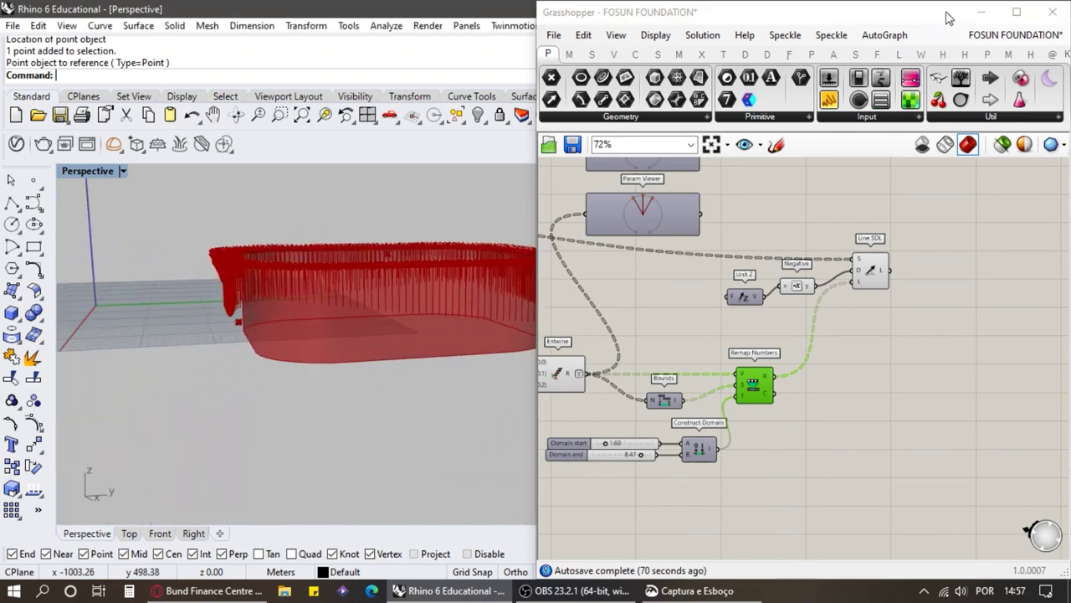
pyautogui.click(981, 12)
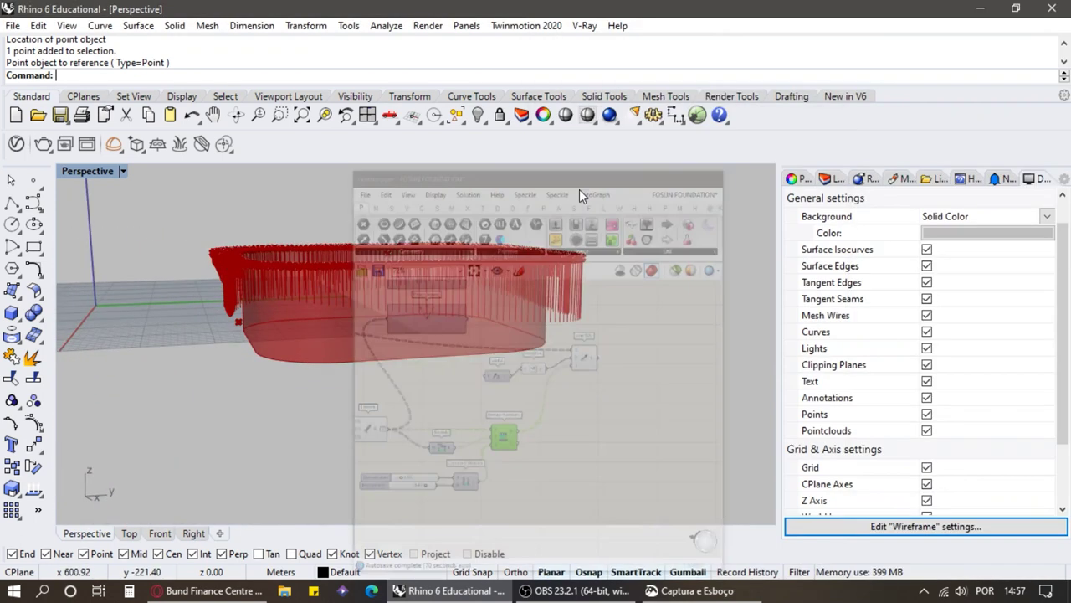
pyautogui.scroll(7, 298, 273)
pyautogui.moveTo(212, 295); pyautogui.dragTo(535, 286, button='right')
pyautogui.scroll(-10, 535, 286)
pyautogui.moveTo(402, 318); pyautogui.dragTo(225, 314, button='right')
pyautogui.scroll(10, 206, 280)
pyautogui.scroll(-8, 242, 274)
pyautogui.moveTo(242, 268); pyautogui.dragTo(448, 268, button='right')
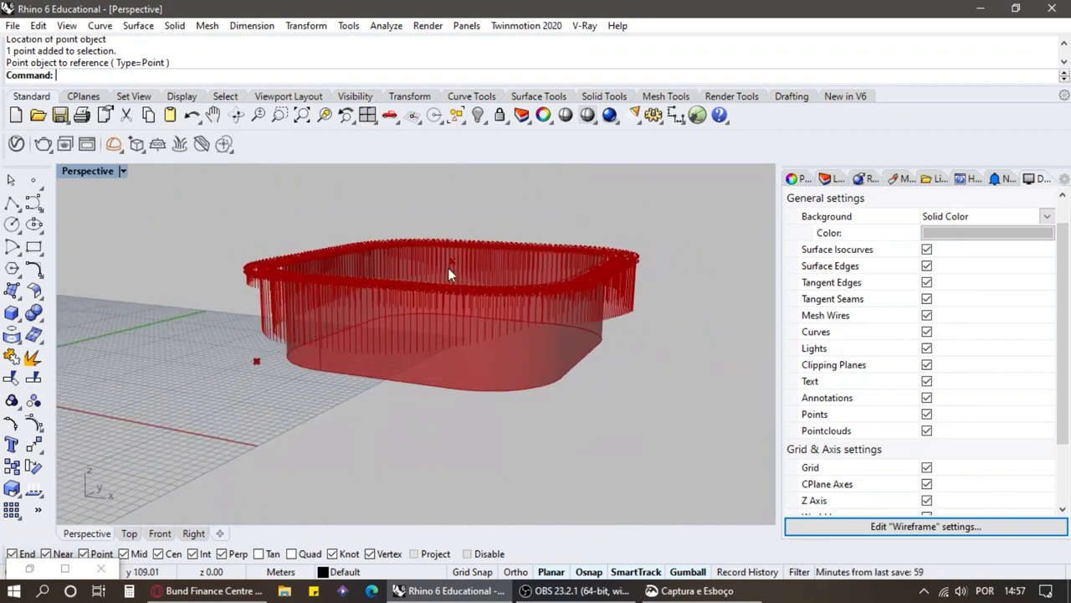
# Step: Reopen Grasshopper and add a Pipe component after Line SDL
pyautogui.click(697, 116)
pyautogui.doubleClick(840, 268)
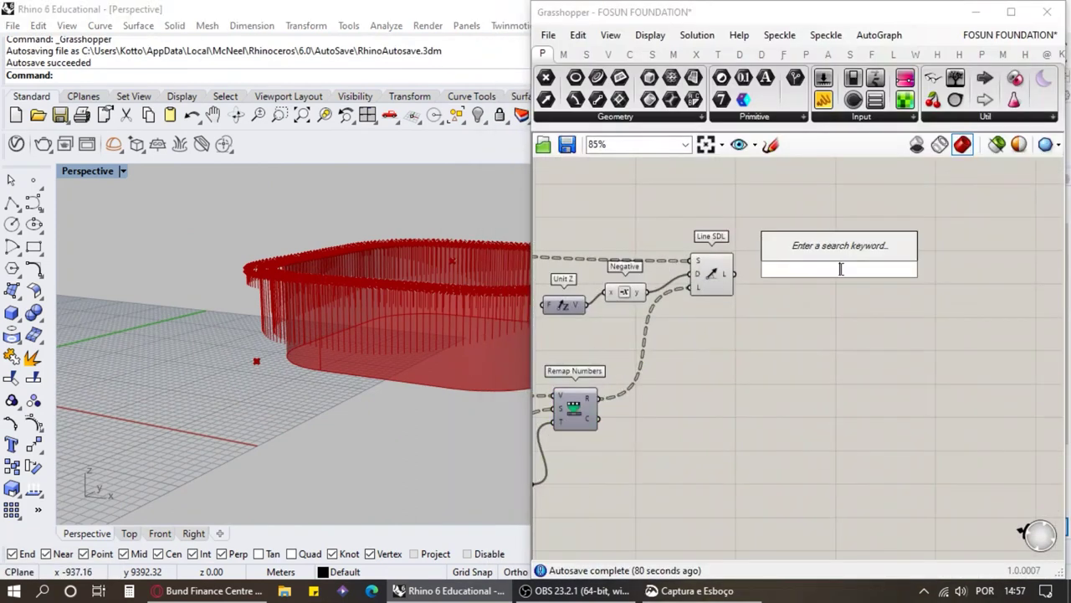
pyautogui.write('pipe')
pyautogui.click(810, 253)
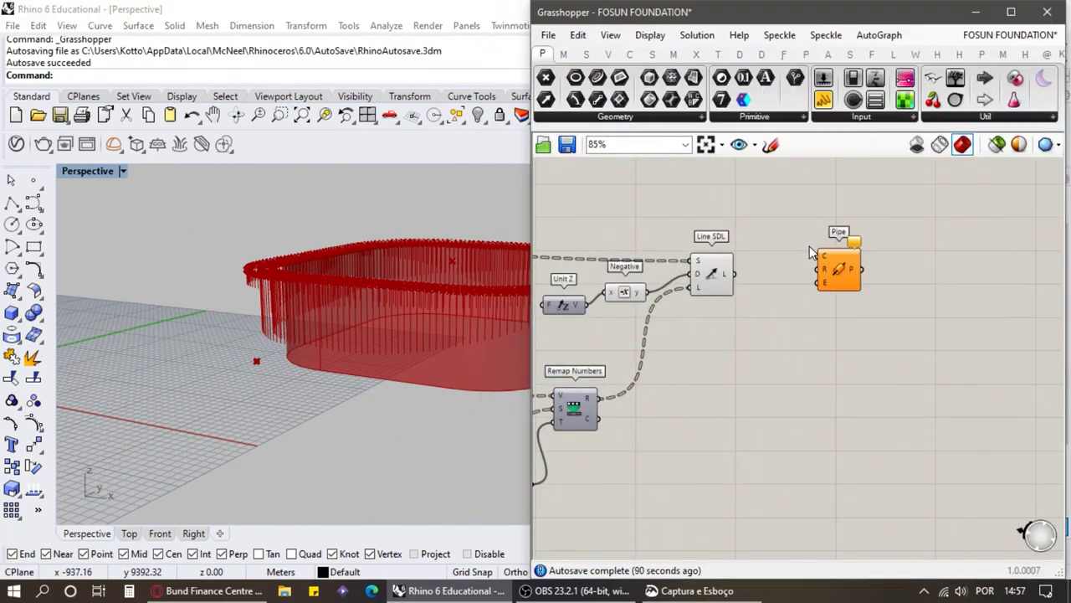
pyautogui.scroll(3, 810, 252)
# Step: Add a panel with the value .15, wire it to the Pipe Radius, and connect the Line SDL output to the Pipe Curve input
pyautogui.doubleClick(753, 337)
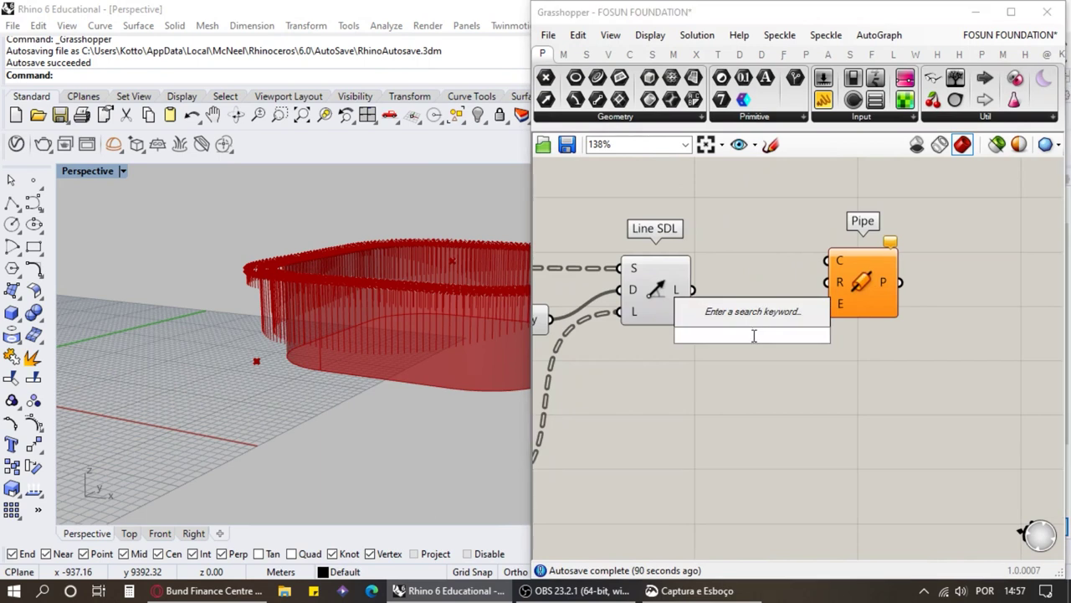
pyautogui.write('//')
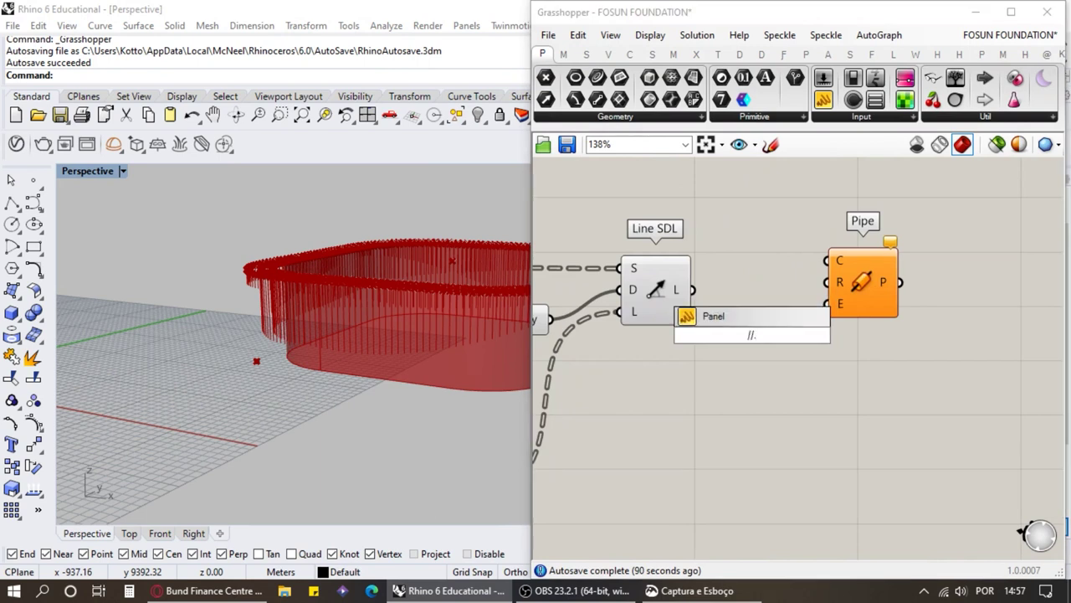
pyautogui.write('.15')
pyautogui.press('Return')
pyautogui.moveTo(694, 289); pyautogui.dragTo(769, 338)
pyautogui.moveTo(692, 290); pyautogui.dragTo(881, 317)
pyautogui.click(737, 406)
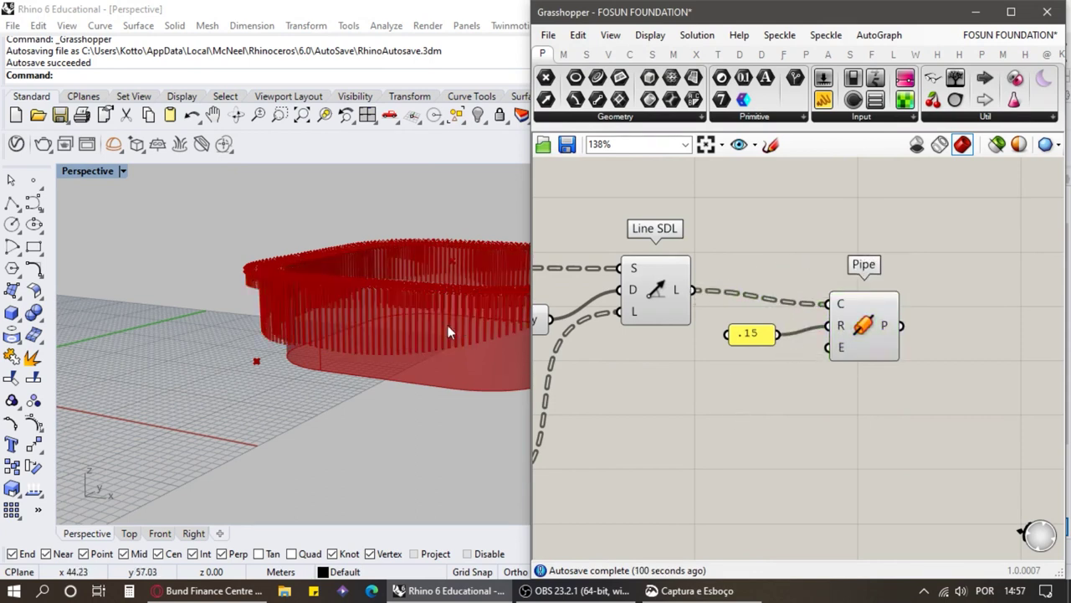
# Step: Examine the pipes, then turn off the preview of the components between the Divide Curve and Line SDL, keeping the Pipe visible
pyautogui.scroll(6, 429, 303)
pyautogui.scroll(-4, 429, 303)
pyautogui.moveTo(377, 297)
pyautogui.mouseDown(button='right')
pyautogui.moveTo(354, 293)
pyautogui.moveTo(445, 295)
pyautogui.moveTo(384, 309)
pyautogui.mouseUp(button='right')
pyautogui.scroll(-9, 956, 290)
pyautogui.moveTo(901, 432); pyautogui.dragTo(578, 278)
pyautogui.middleClick(601, 267)
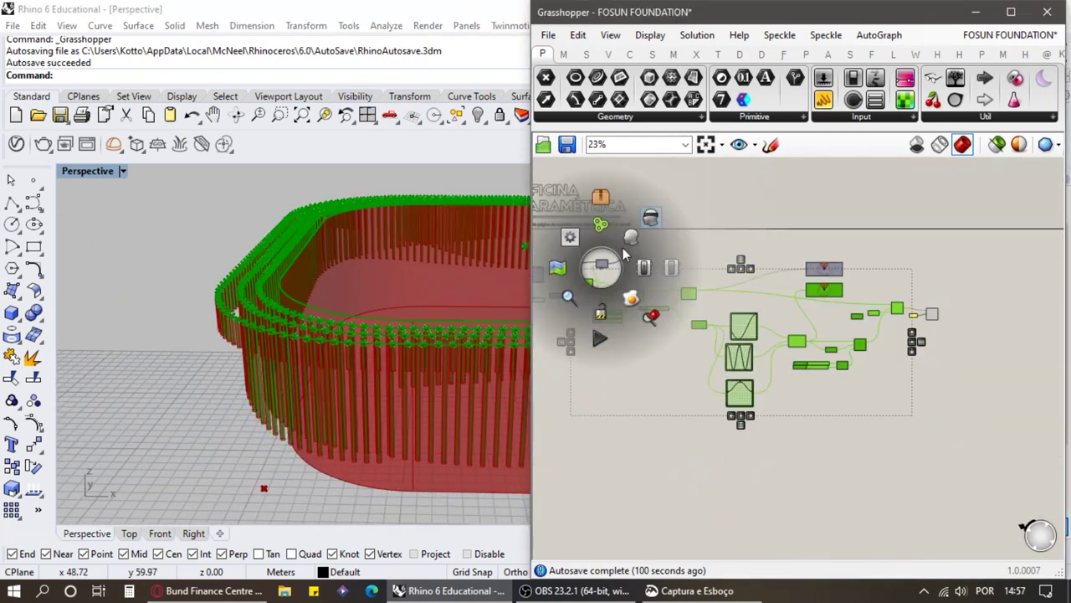
pyautogui.click(654, 216)
pyautogui.moveTo(253, 270); pyautogui.dragTo(193, 335, button='right')
# Step: Compress the sine wave in the third Graph Mapper to produce more waves, and check the resulting pipes in Rhino
pyautogui.scroll(10, 739, 358)
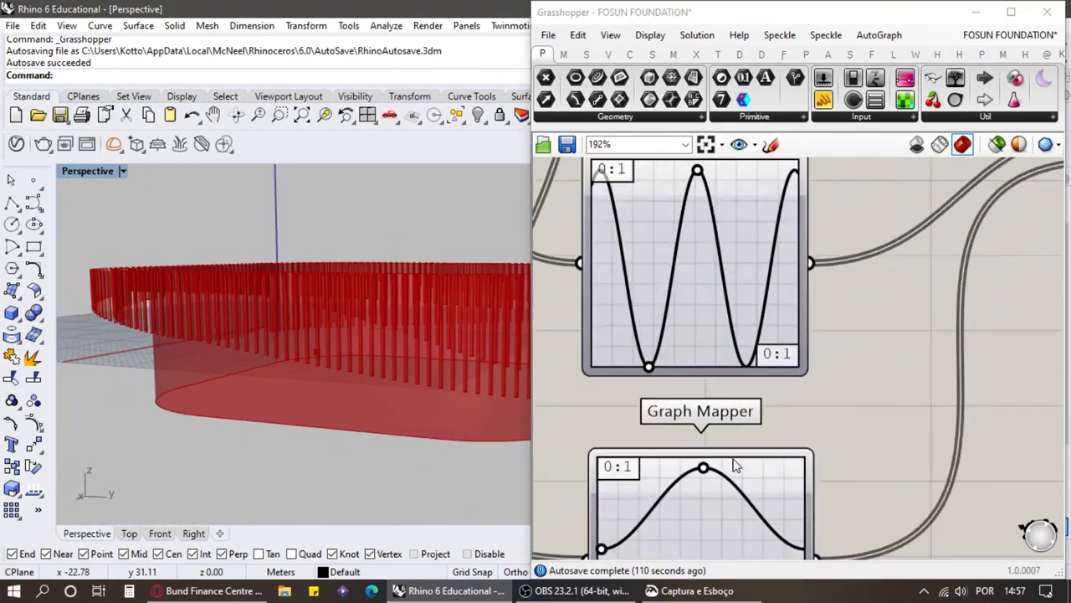
pyautogui.moveTo(778, 473); pyautogui.dragTo(630, 475)
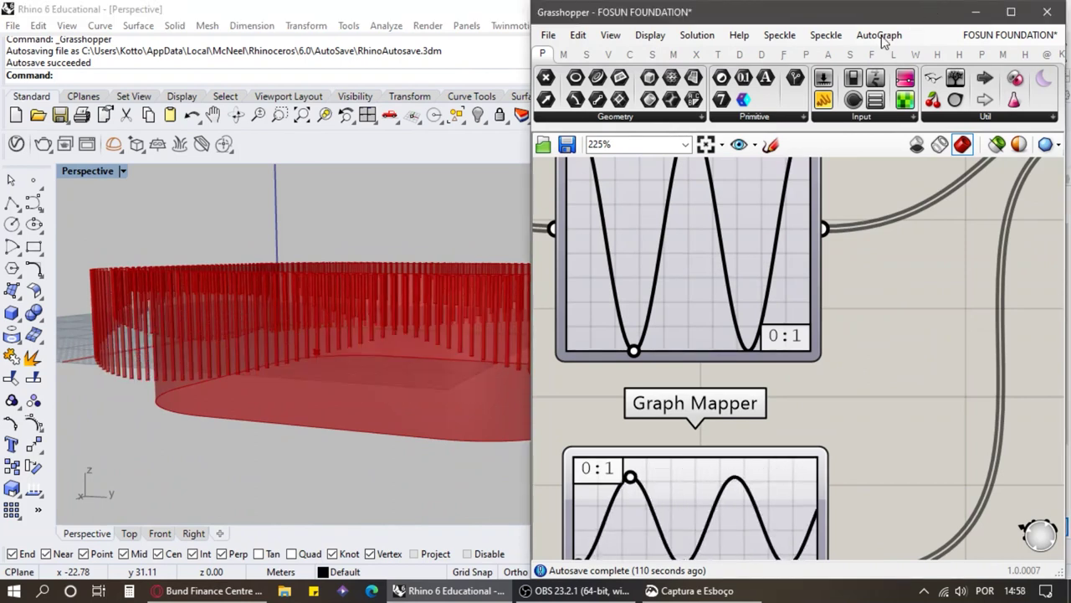
pyautogui.moveTo(188, 230); pyautogui.dragTo(371, 294, button='right')
pyautogui.scroll(-8, 238, 290)
pyautogui.scroll(-3, 795, 334)
pyautogui.scroll(-3, 672, 361)
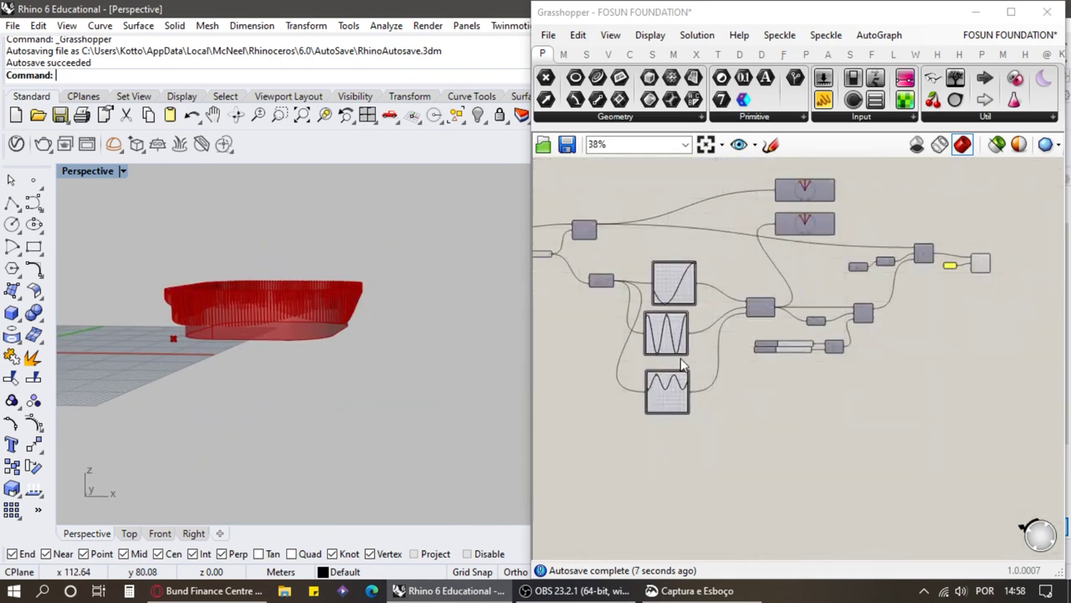
pyautogui.scroll(4, 1015, 262)
pyautogui.scroll(-2, 957, 274)
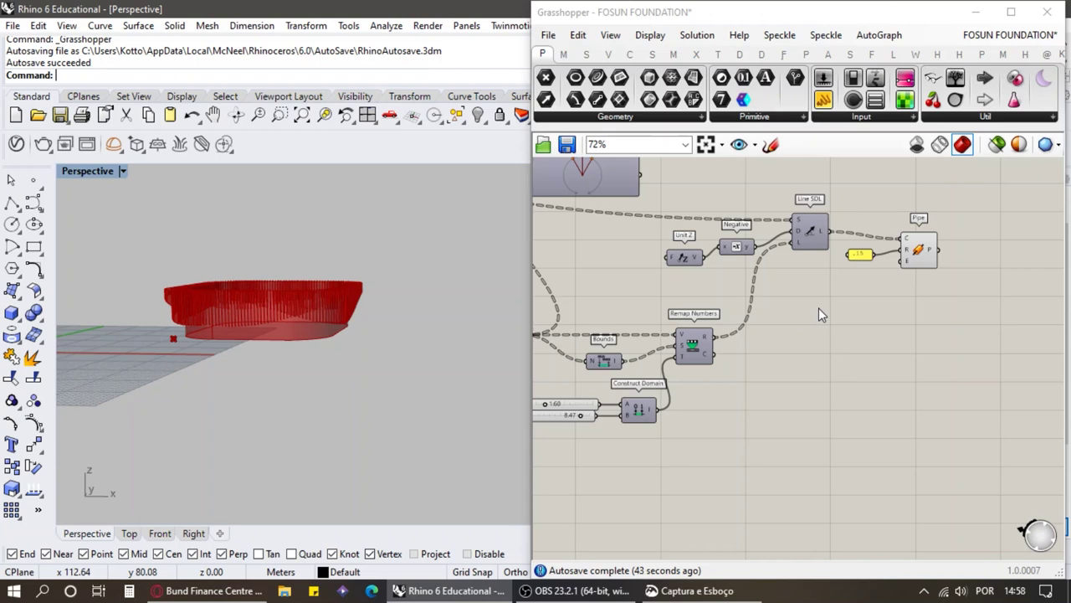
# Step: Add a Shift List component beside Remap Numbers and connect the Mapped output to its List input
pyautogui.scroll(3, 820, 314)
pyautogui.doubleClick(797, 347)
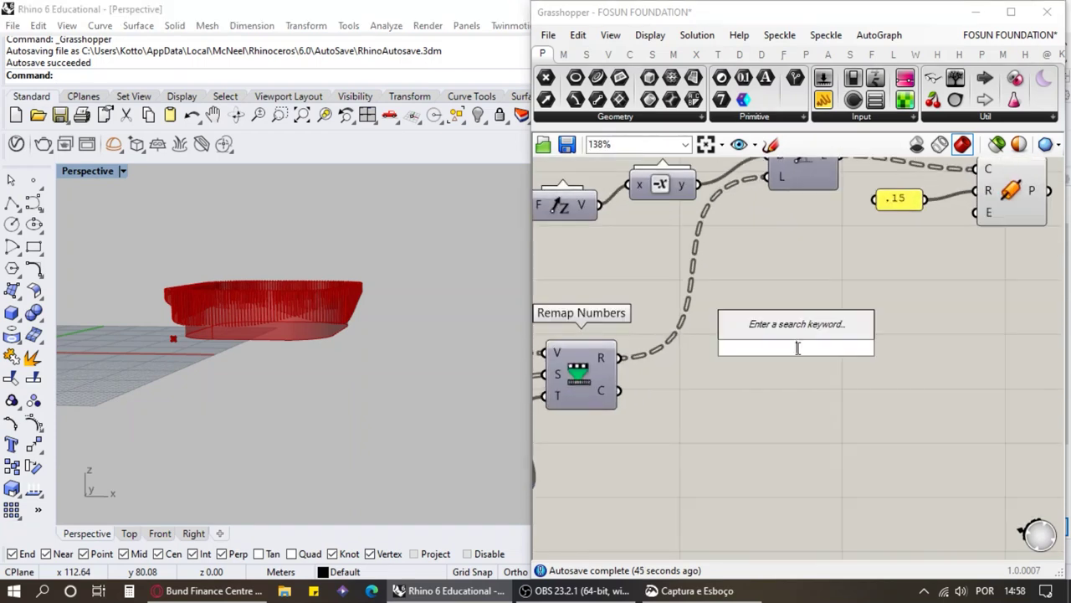
pyautogui.write('shift')
pyautogui.press('Return')
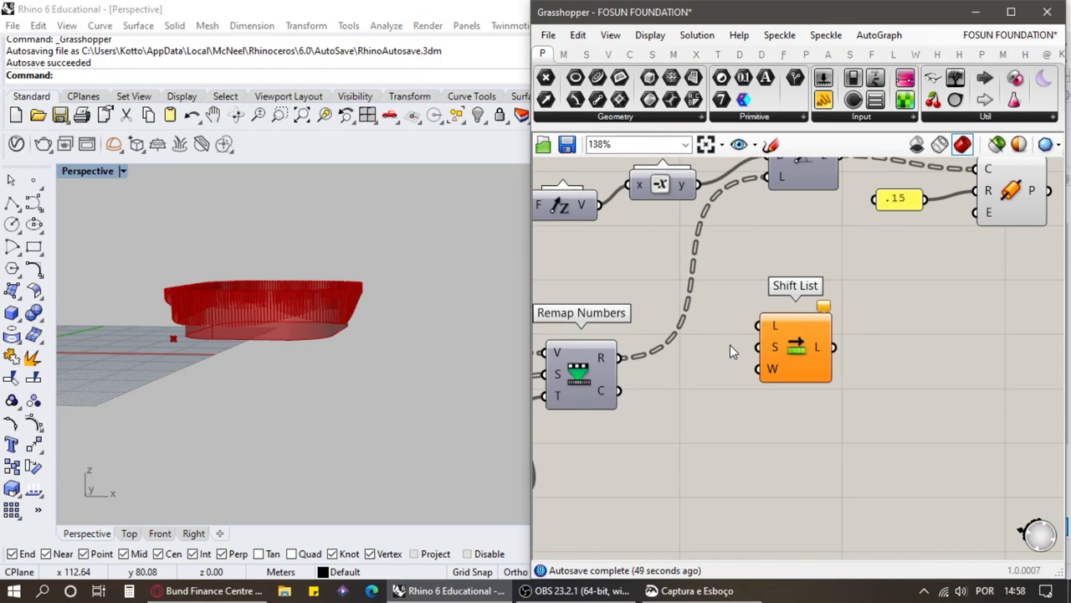
pyautogui.moveTo(621, 358); pyautogui.dragTo(759, 326)
# Step: Position Shift List, connect its output to the Line SDL Length input, and view the pipes more closely in Rhino
pyautogui.moveTo(794, 338); pyautogui.dragTo(748, 370)
pyautogui.click(737, 345)
pyautogui.scroll(-1, 795, 328)
pyautogui.moveTo(796, 327); pyautogui.dragTo(759, 362, button='right')
pyautogui.moveTo(751, 410); pyautogui.dragTo(733, 234)
pyautogui.scroll(8, 216, 316)
pyautogui.scroll(-4, 231, 307)
pyautogui.moveTo(251, 309); pyautogui.dragTo(280, 318, button='right')
pyautogui.scroll(-3, 788, 257)
pyautogui.scroll(4, 749, 333)
# Step: Add an integer slider below Shift List, connect it to the Shift input and keep it at 0
pyautogui.doubleClick(721, 436)
pyautogui.write('0<10')
pyautogui.press('Return')
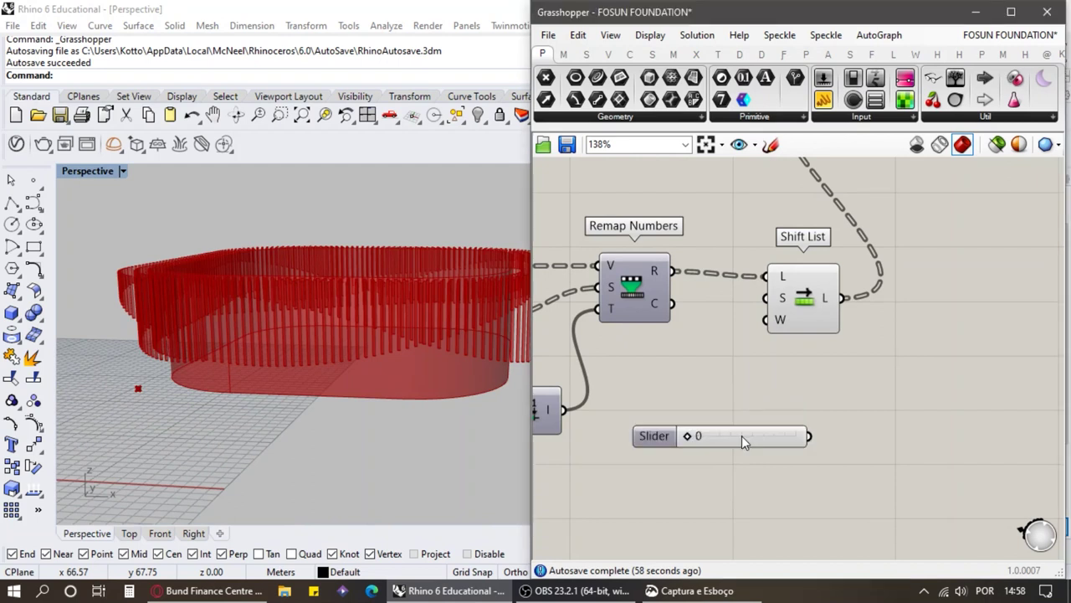
pyautogui.moveTo(742, 436); pyautogui.dragTo(712, 483)
pyautogui.moveTo(772, 466); pyautogui.dragTo(767, 297)
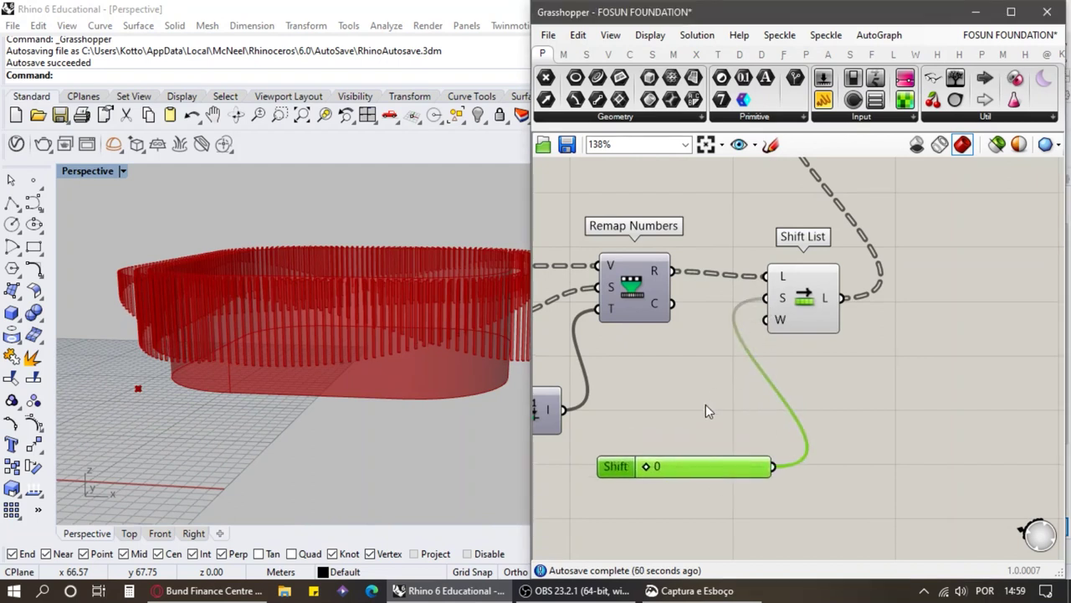
pyautogui.moveTo(645, 468)
pyautogui.mouseDown()
pyautogui.moveTo(765, 467)
pyautogui.moveTo(633, 469)
pyautogui.mouseUp()
pyautogui.scroll(-3, 703, 356)
# Step: Widen the Rhino viewport, try the Shift slider at 8, and set it to 76
pyautogui.moveTo(530, 308); pyautogui.dragTo(577, 315)
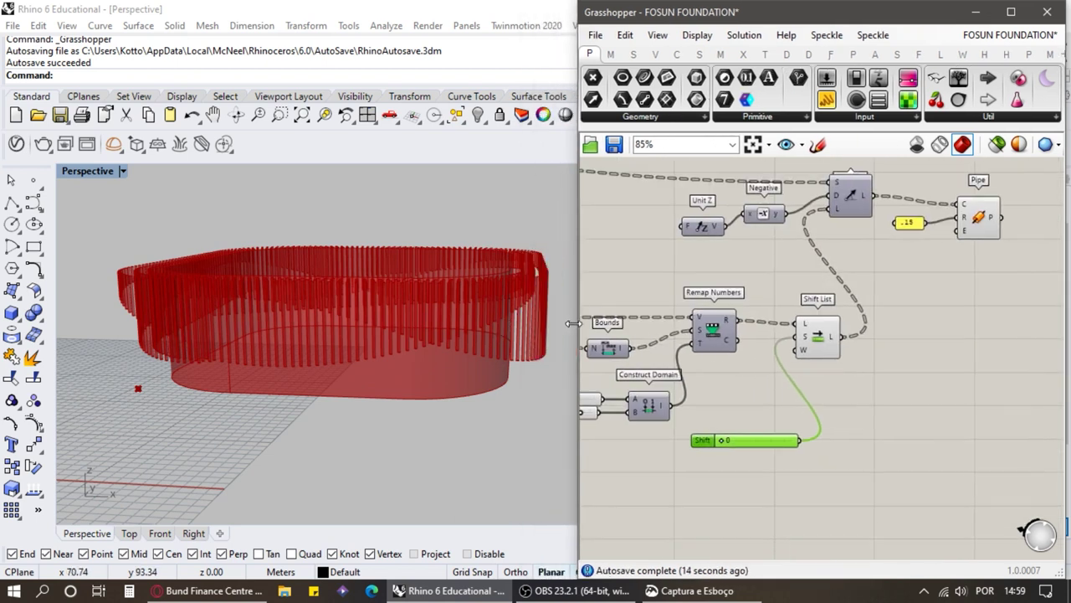
pyautogui.click(824, 337)
pyautogui.scroll(2, 825, 336)
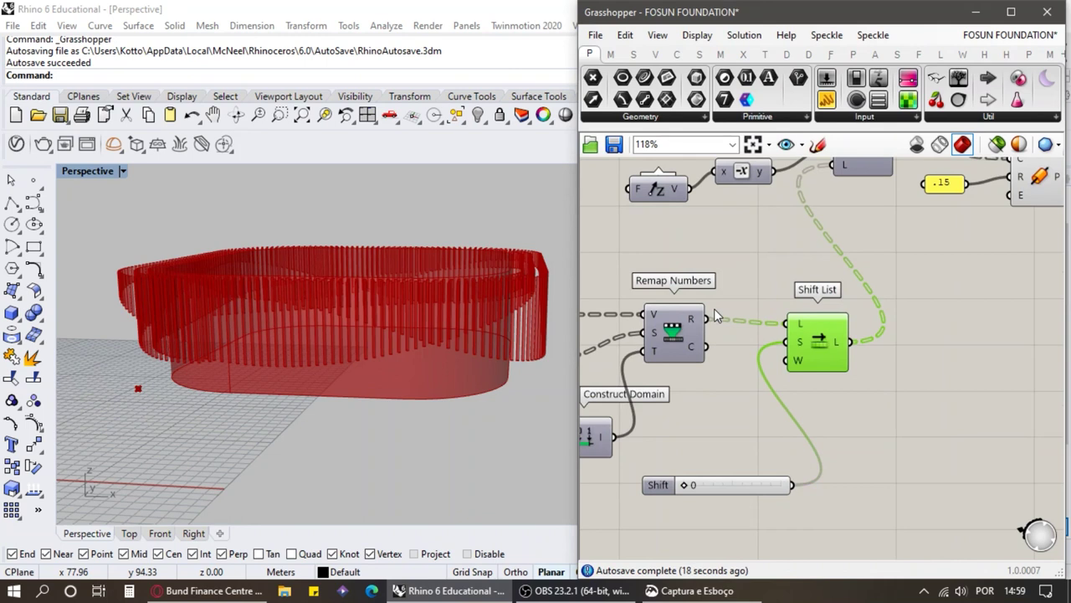
pyautogui.scroll(-1, 716, 327)
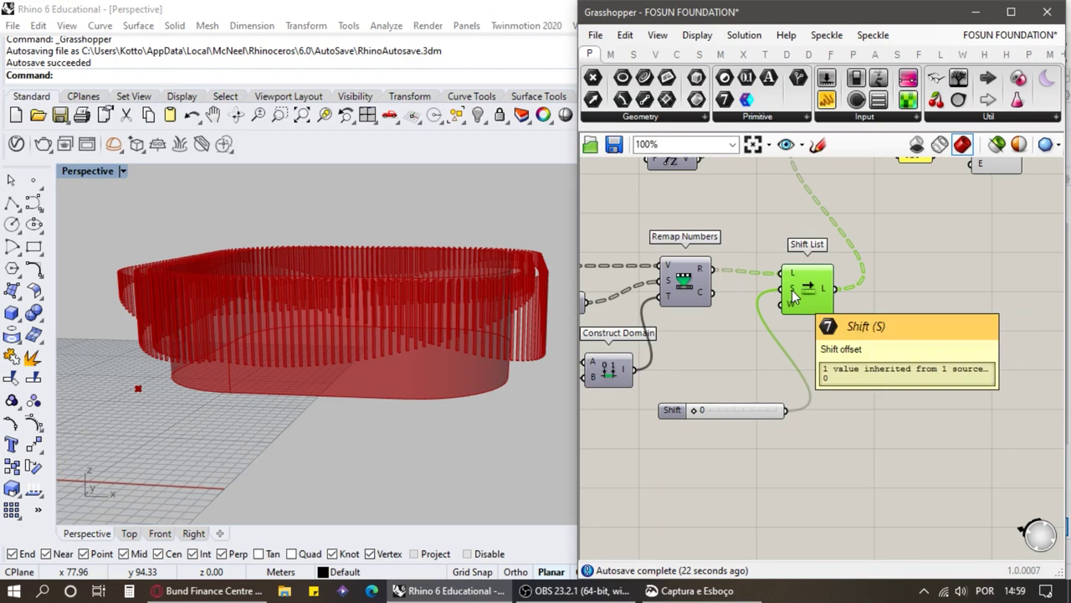
pyautogui.scroll(3, 722, 402)
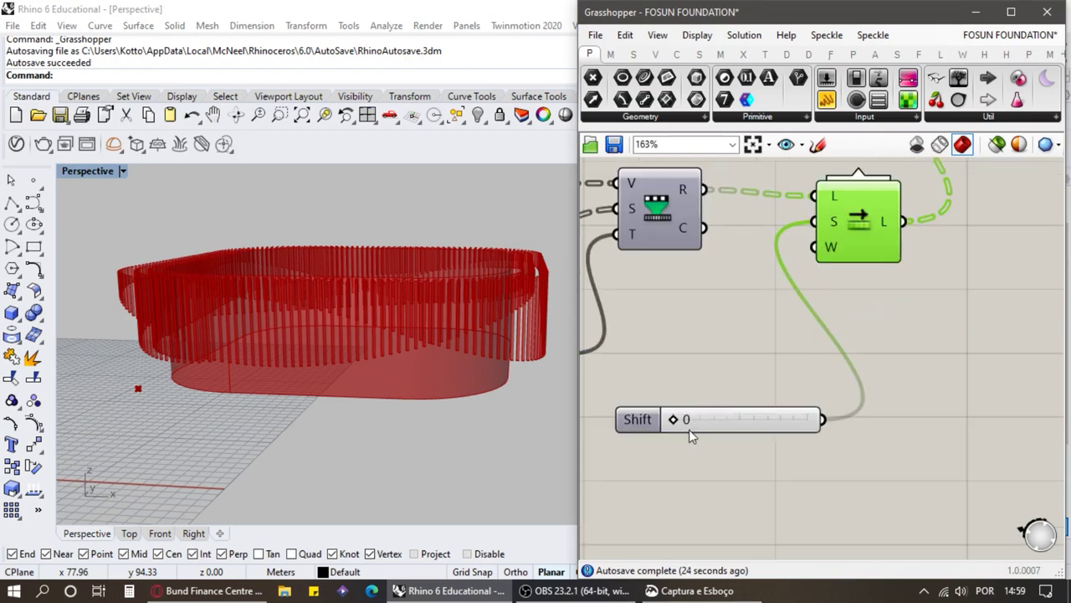
pyautogui.moveTo(678, 423); pyautogui.dragTo(689, 422)
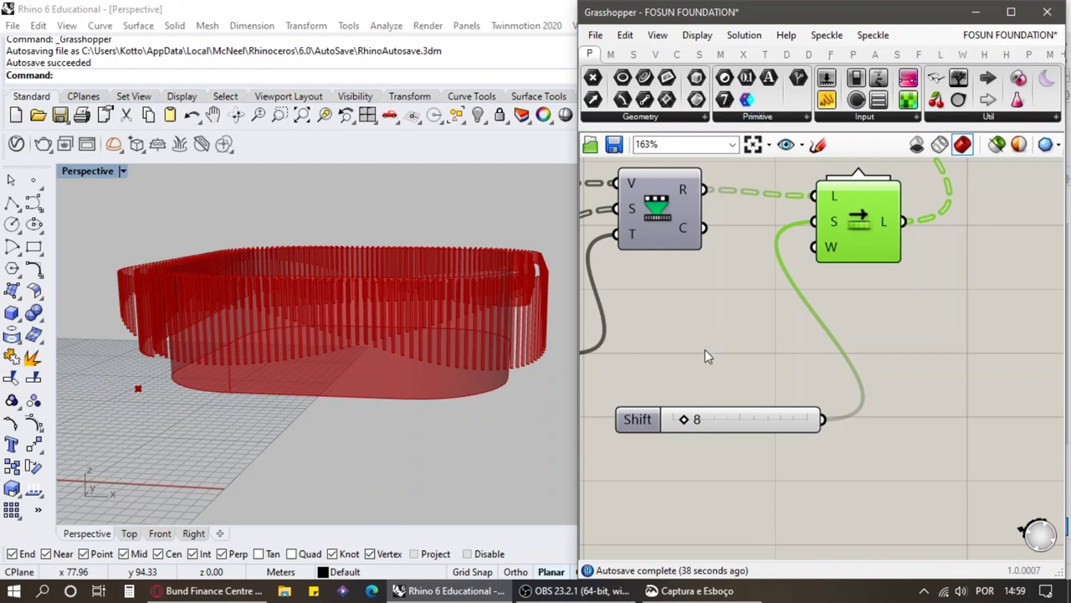
pyautogui.moveTo(686, 421); pyautogui.dragTo(775, 418)
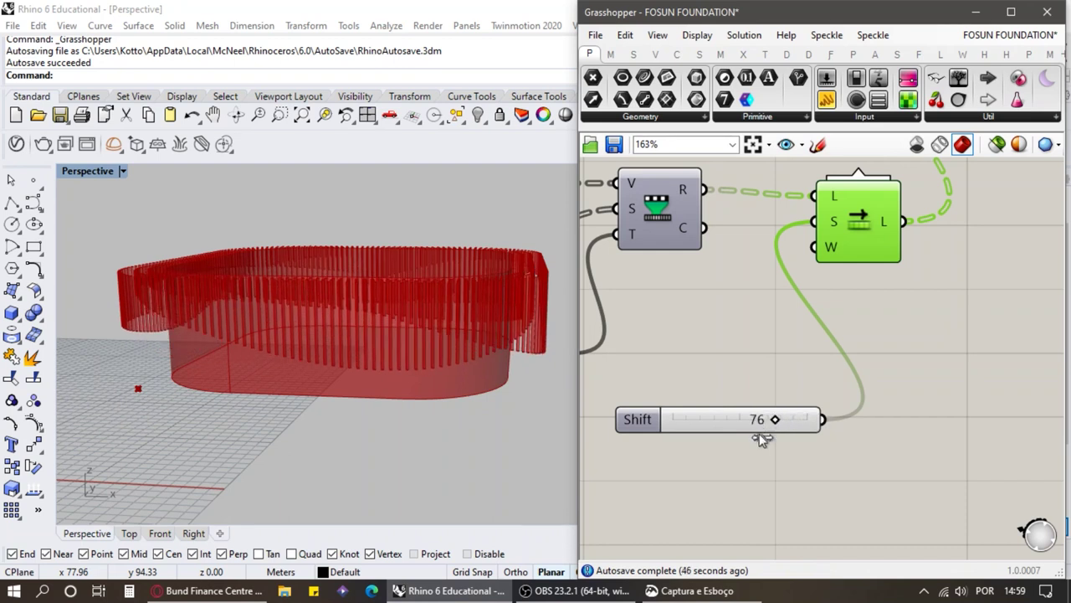
pyautogui.scroll(-4, 750, 357)
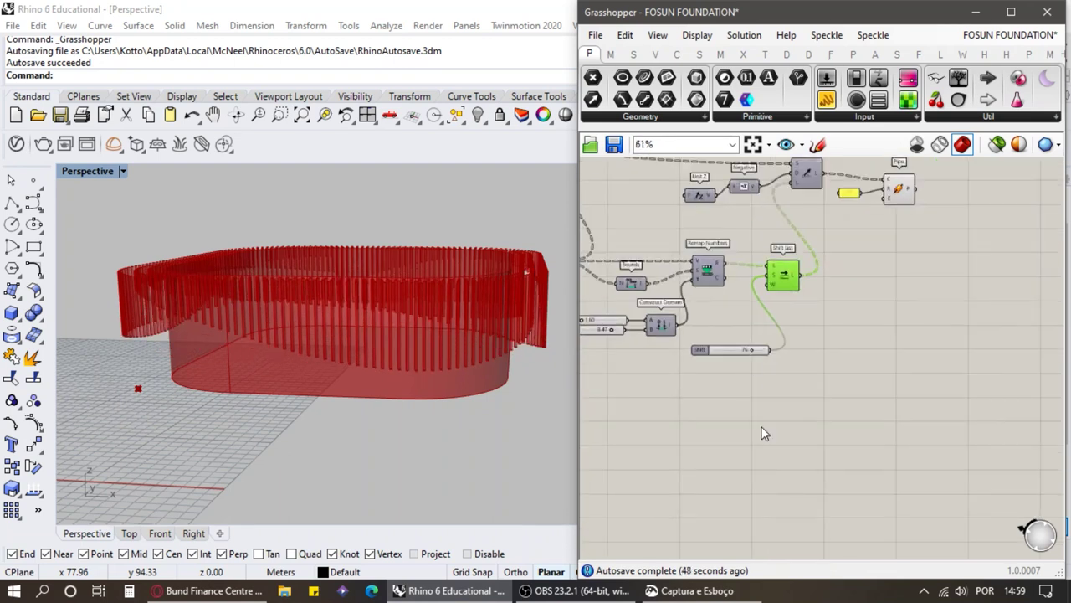
# Step: Add an Integer parameter in the empty canvas below the Shift slider
pyautogui.scroll(2, 1004, 291)
pyautogui.doubleClick(859, 341)
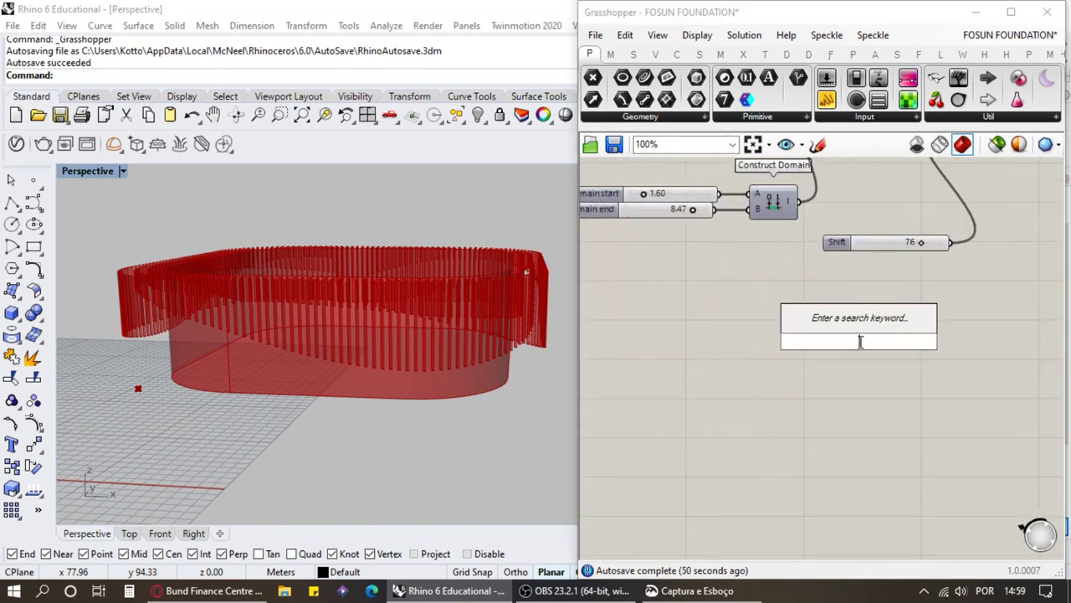
pyautogui.write('numb')
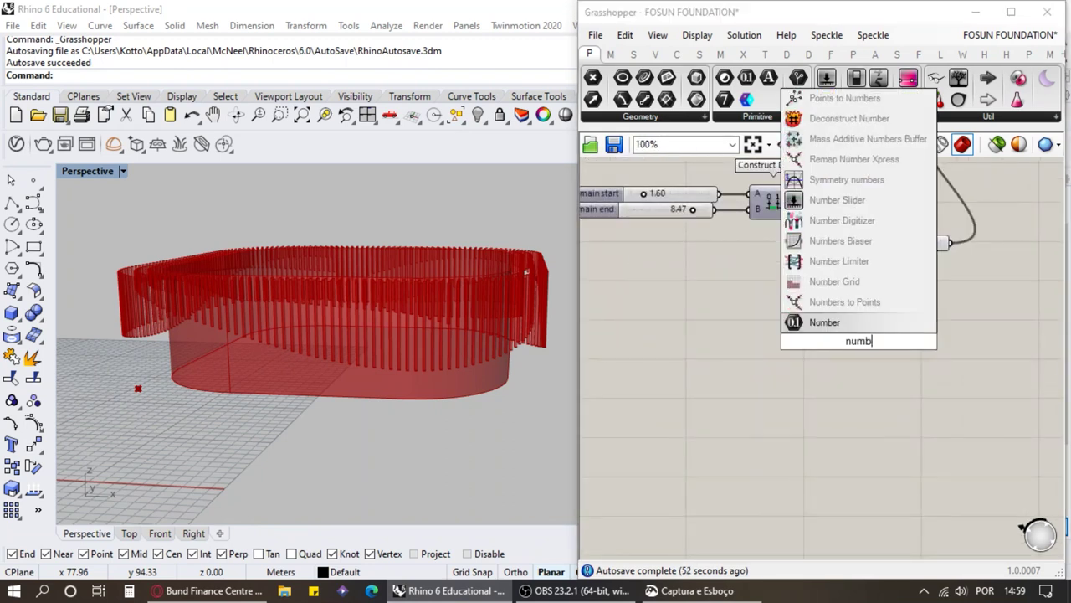
pyautogui.press('BackSpace')
pyautogui.press('BackSpace')
pyautogui.press('BackSpace')
pyautogui.write('integer')
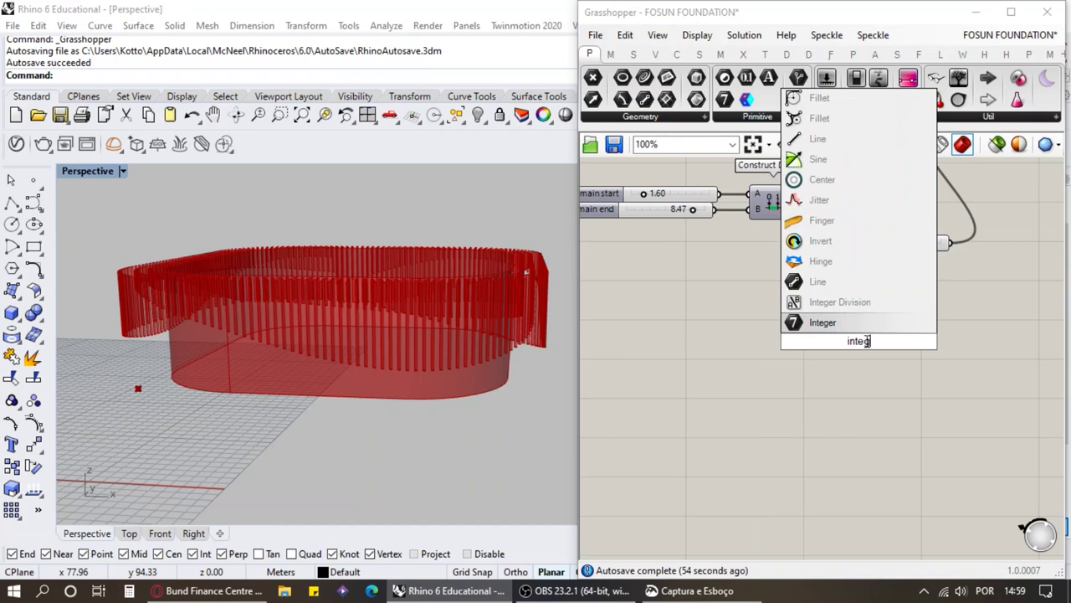
pyautogui.press('Return')
# Step: Set the value of the Integer parameter to 7
pyautogui.scroll(2, 862, 333)
pyautogui.rightClick(824, 366)
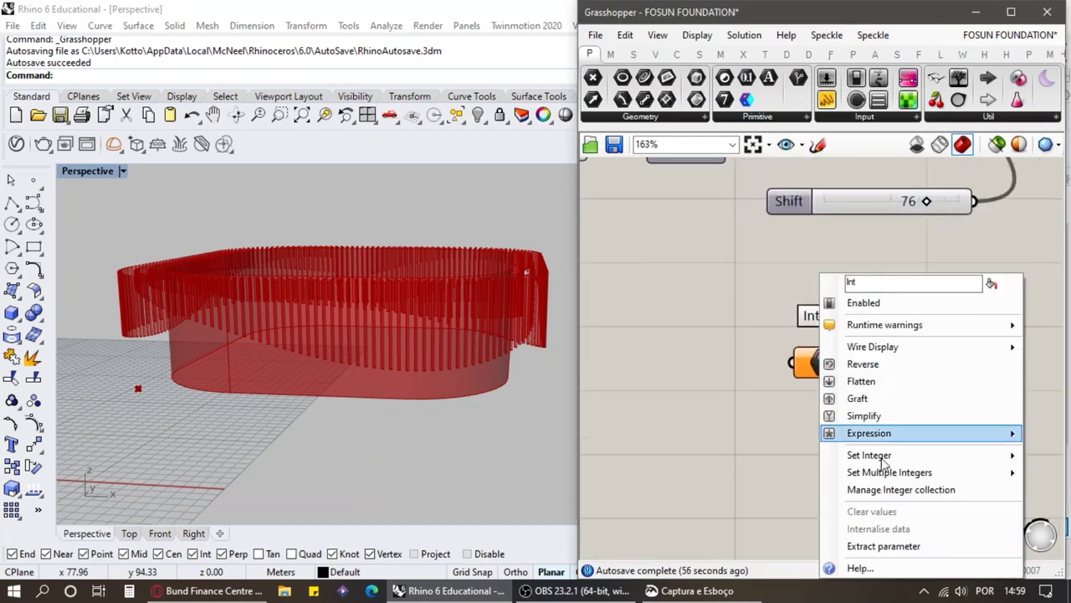
pyautogui.moveTo(885, 462)
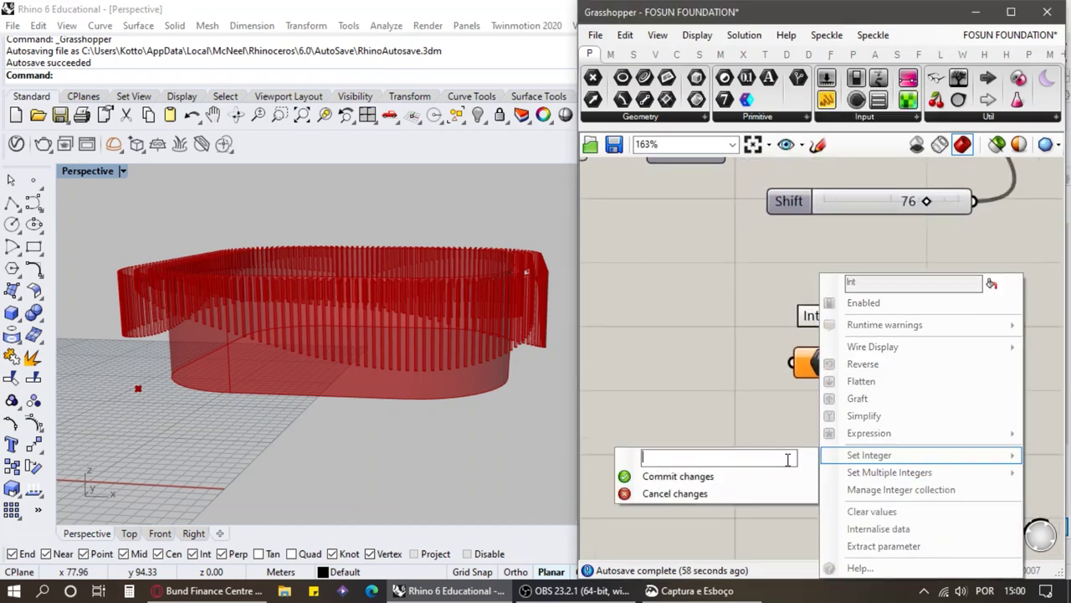
pyautogui.write('7')
pyautogui.click(749, 475)
pyautogui.scroll(-2, 775, 421)
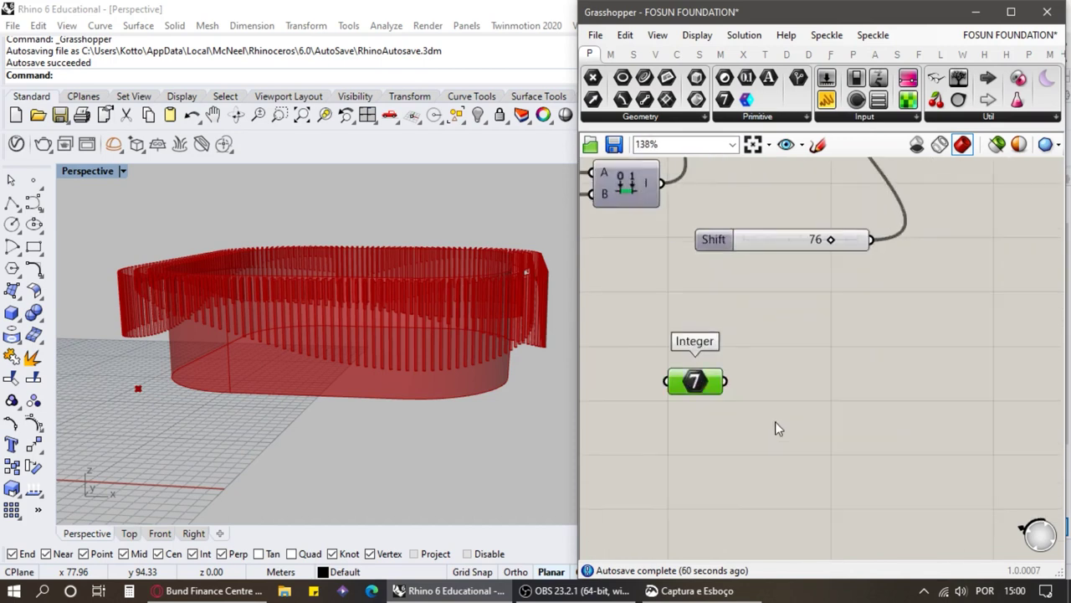
# Step: Add a Data Recorder beside the Integer parameter and connect the Integer output to it
pyautogui.doubleClick(775, 421)
pyautogui.write('record')
pyautogui.click(753, 403)
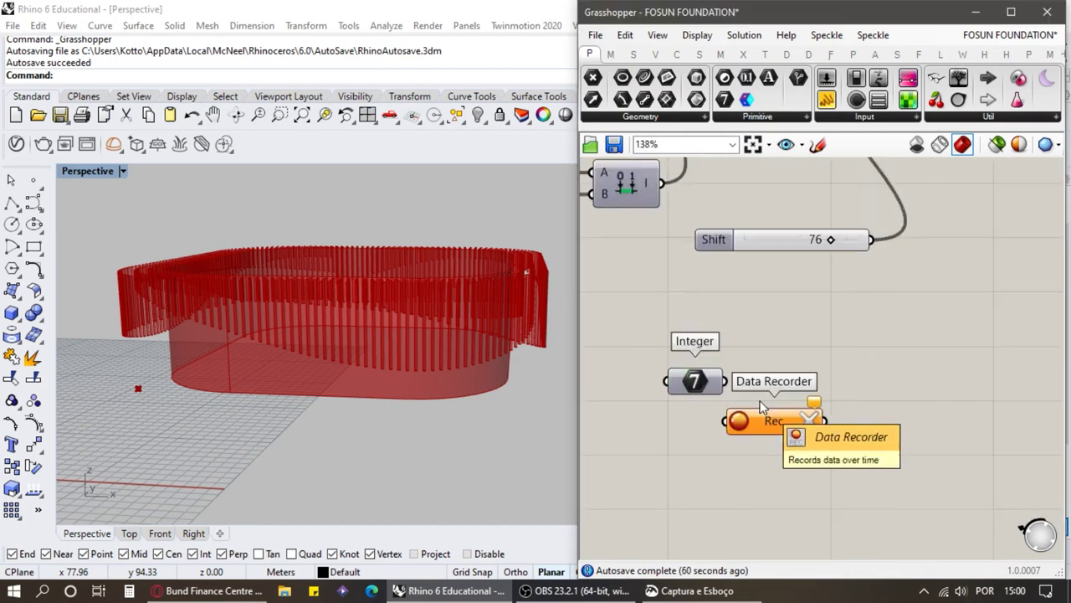
pyautogui.moveTo(726, 382); pyautogui.dragTo(772, 386)
pyautogui.click(816, 324)
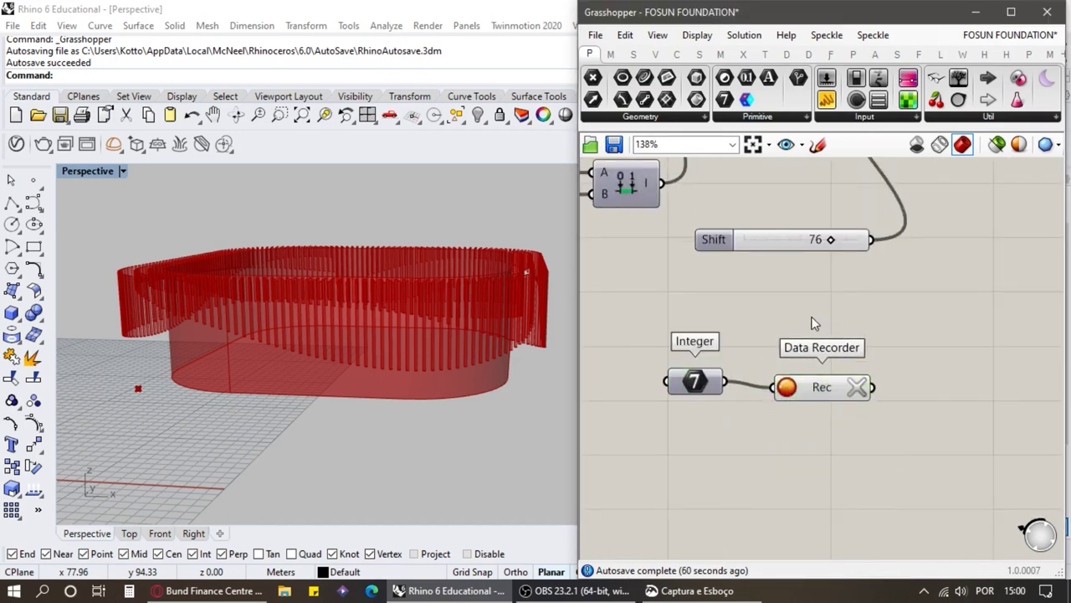
# Step: Add a Timer below the Integer parameter and target it at that Integer
pyautogui.scroll(-1, 883, 299)
pyautogui.doubleClick(682, 429)
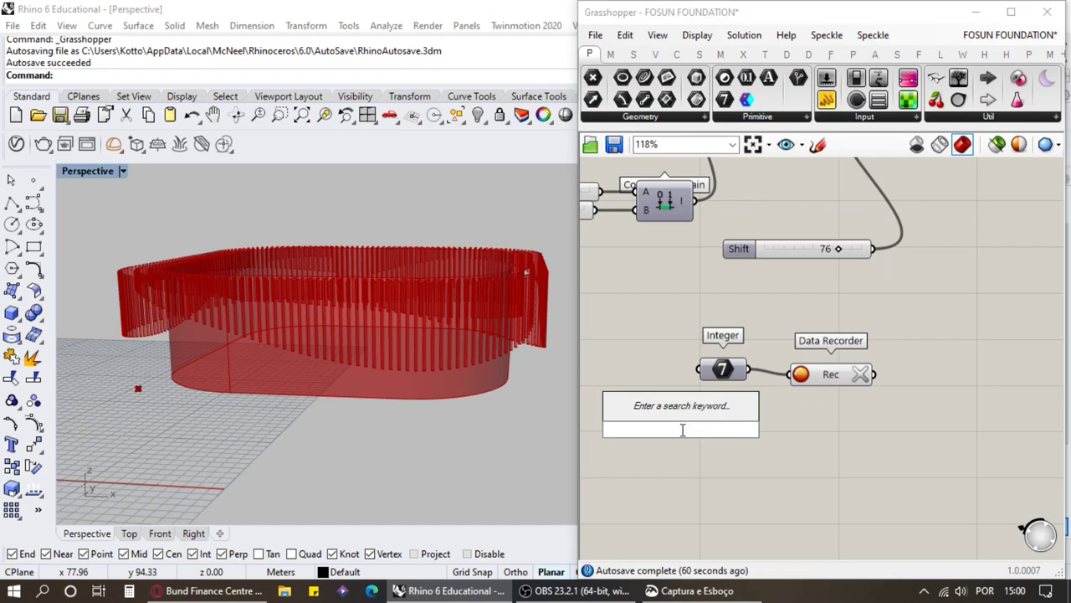
pyautogui.write('timer')
pyautogui.press('Return')
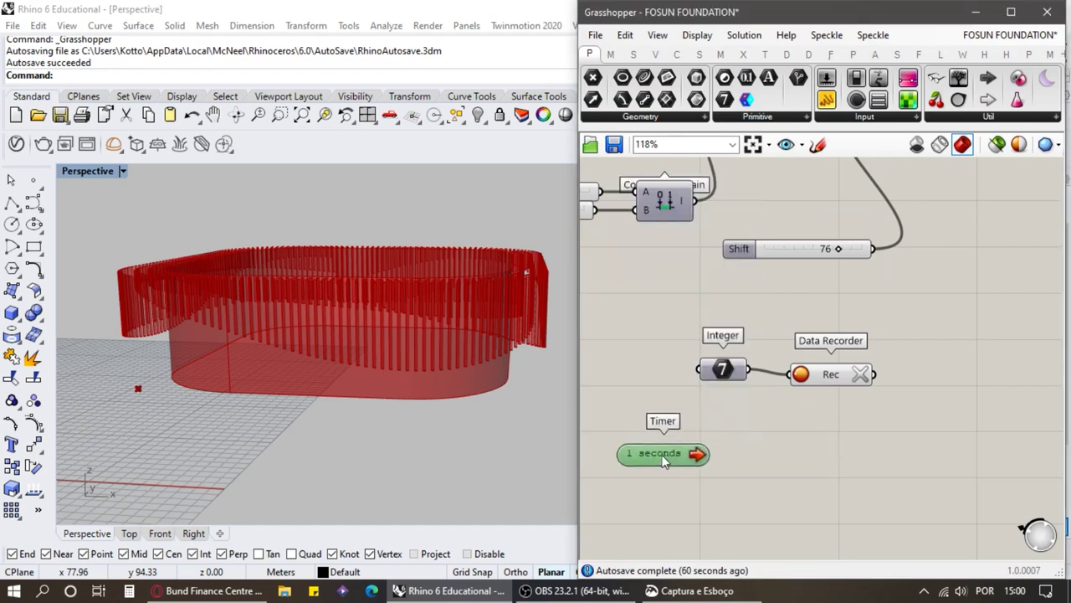
pyautogui.moveTo(697, 458); pyautogui.dragTo(725, 373)
# Step: Set the Timer's interval to 50 ms
pyautogui.rightClick(666, 460)
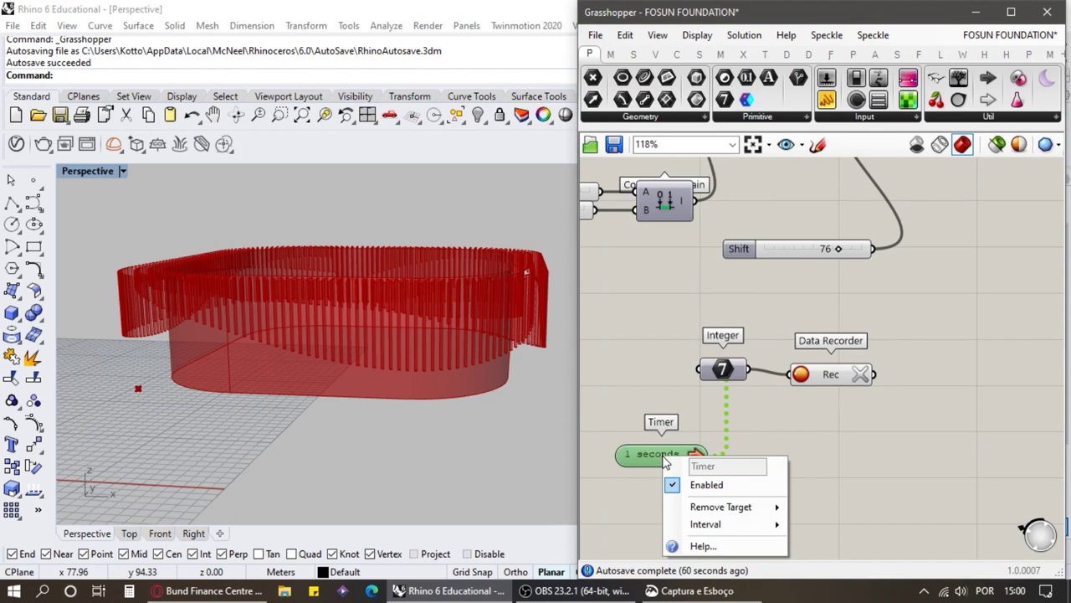
pyautogui.moveTo(711, 524)
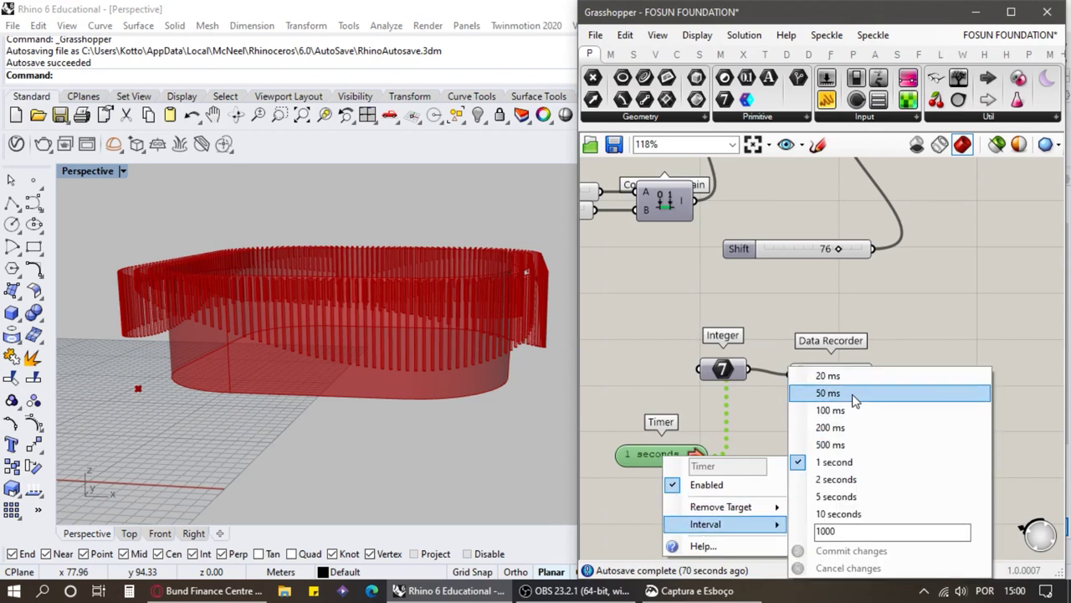
pyautogui.click(853, 396)
# Step: Place a panel beside the Data Recorder and connect the recorder's output to it to read the recorded values
pyautogui.scroll(-5, 1002, 378)
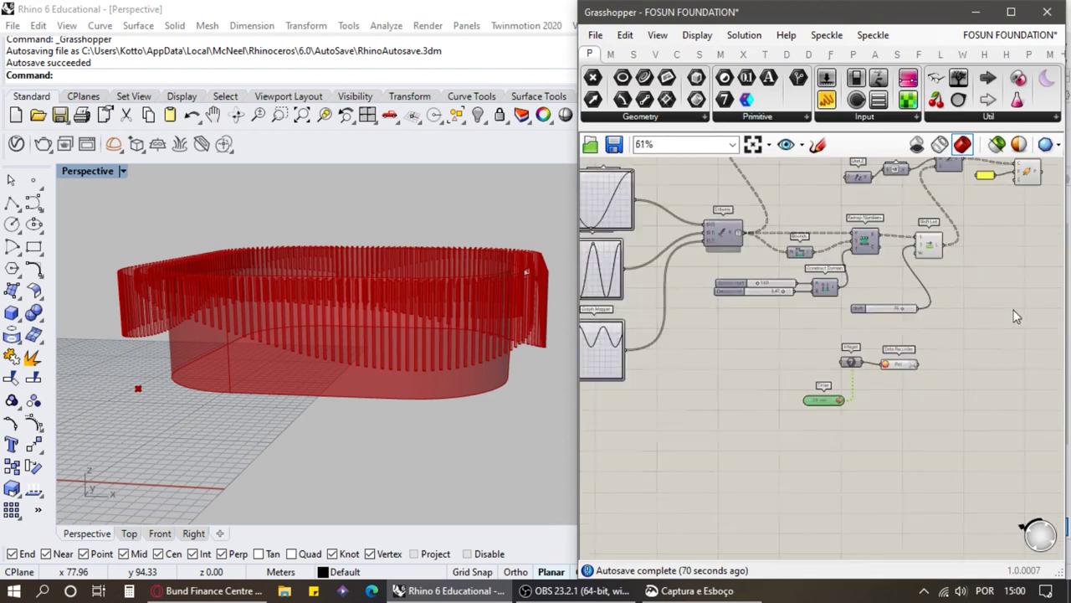
pyautogui.scroll(4, 1011, 313)
pyautogui.moveTo(827, 100); pyautogui.dragTo(974, 340)
pyautogui.moveTo(835, 413); pyautogui.dragTo(911, 340)
pyautogui.scroll(2, 975, 310)
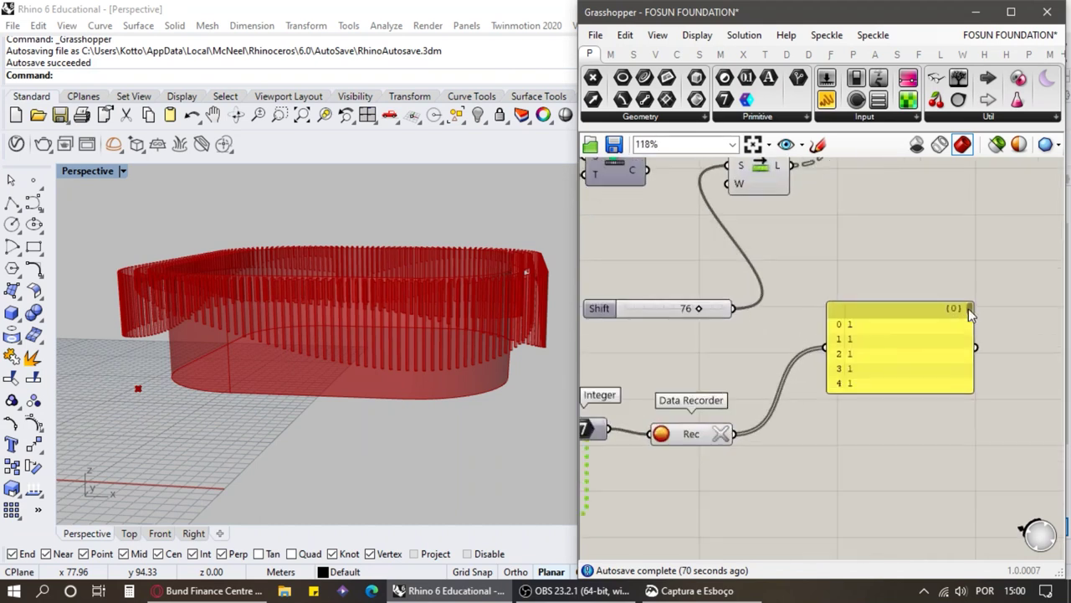
pyautogui.scroll(3, 941, 339)
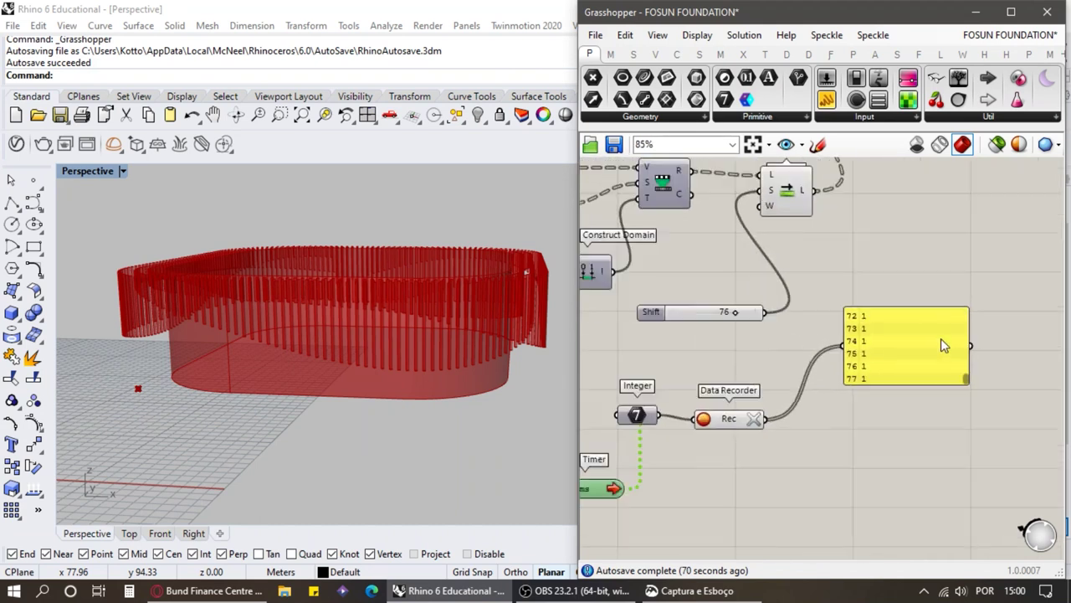
# Step: Add a Mass Addition component fed by the Data Recorder and show its result in the panel
pyautogui.doubleClick(839, 414)
pyautogui.write('mass add')
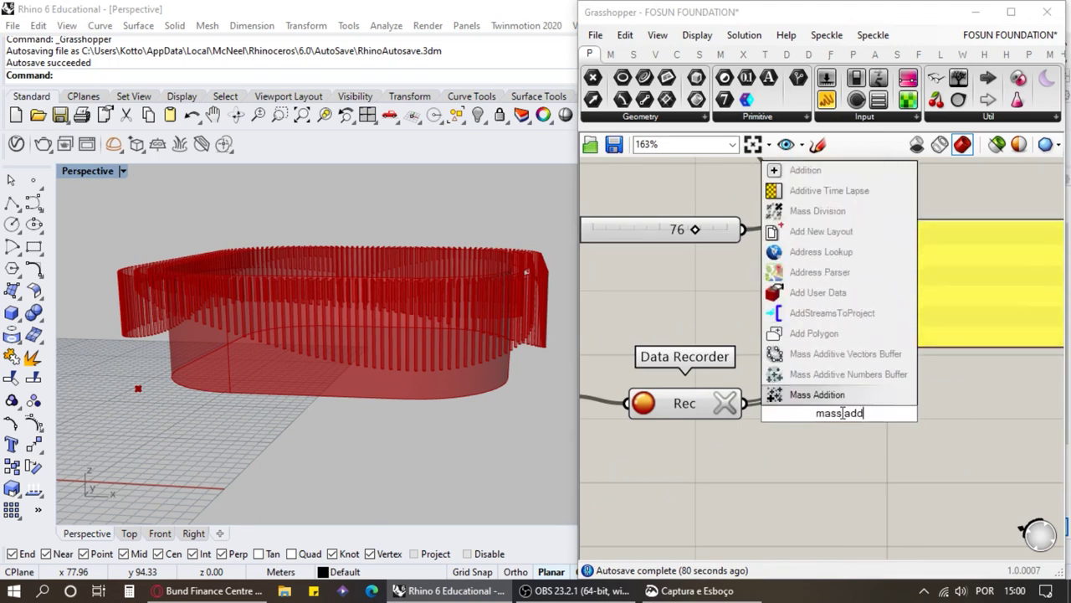
pyautogui.click(817, 394)
pyautogui.moveTo(887, 401); pyautogui.dragTo(870, 289)
pyautogui.moveTo(1013, 259); pyautogui.dragTo(864, 299, button='right')
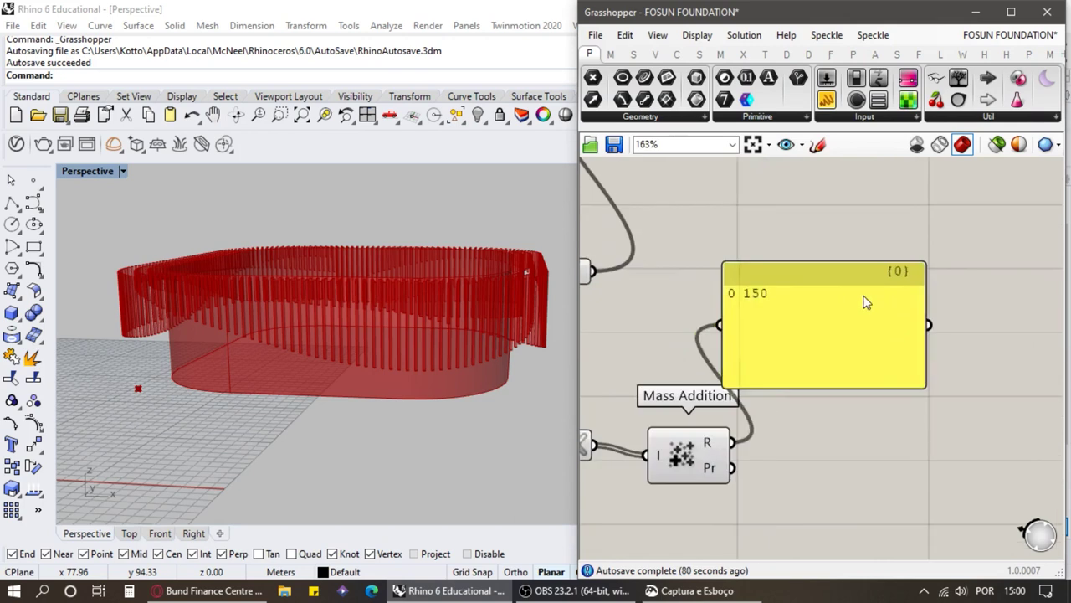
pyautogui.moveTo(774, 291); pyautogui.dragTo(845, 279)
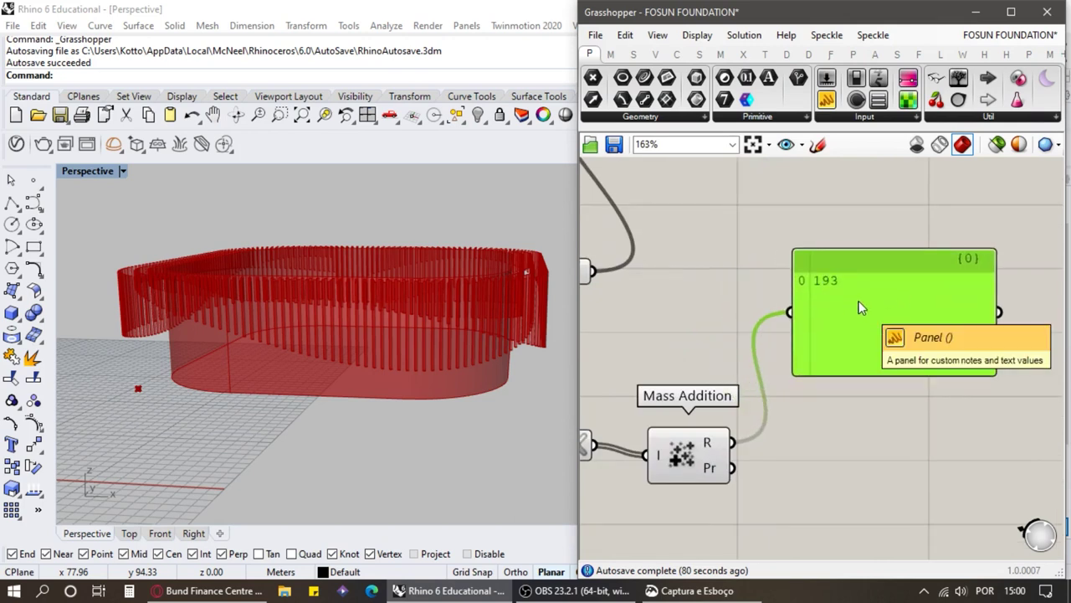
# Step: Feed the Mass Addition result into the Shift List's shift input in place of the slider, and delete the panel
pyautogui.scroll(-3, 906, 322)
pyautogui.scroll(2, 762, 206)
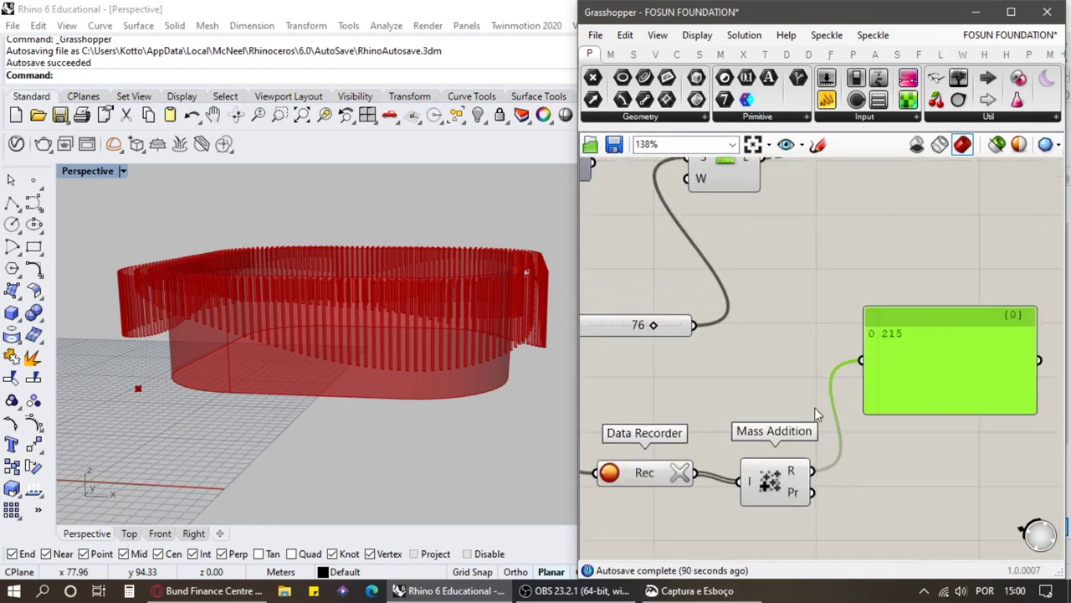
pyautogui.scroll(-2, 819, 483)
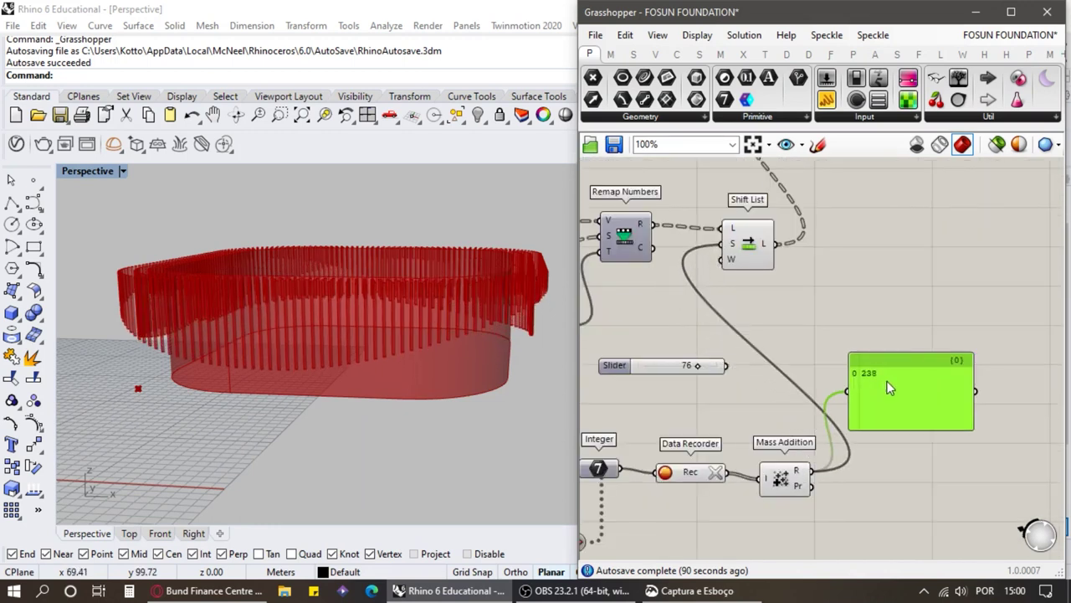
pyautogui.press('Delete')
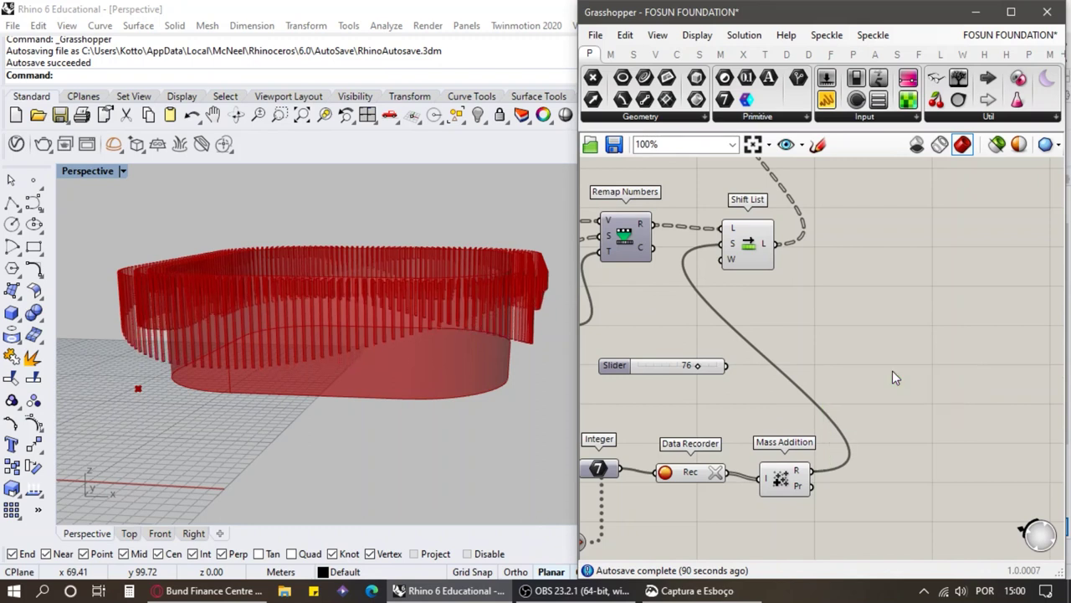
# Step: Set the Count slider that feeds the curve division and the Range to 100
pyautogui.scroll(-5, 871, 289)
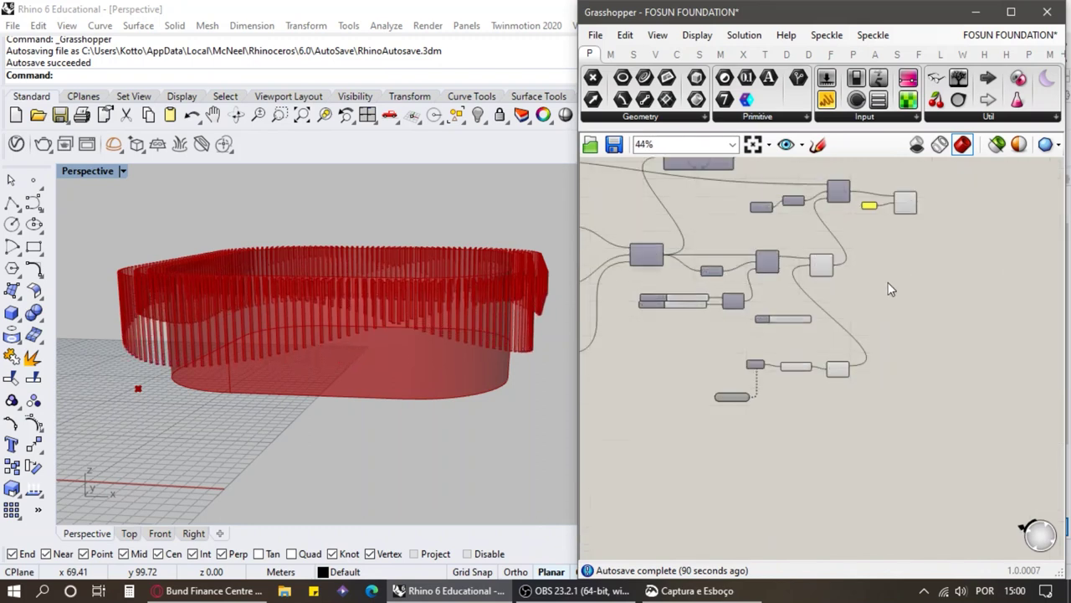
pyautogui.scroll(5, 703, 218)
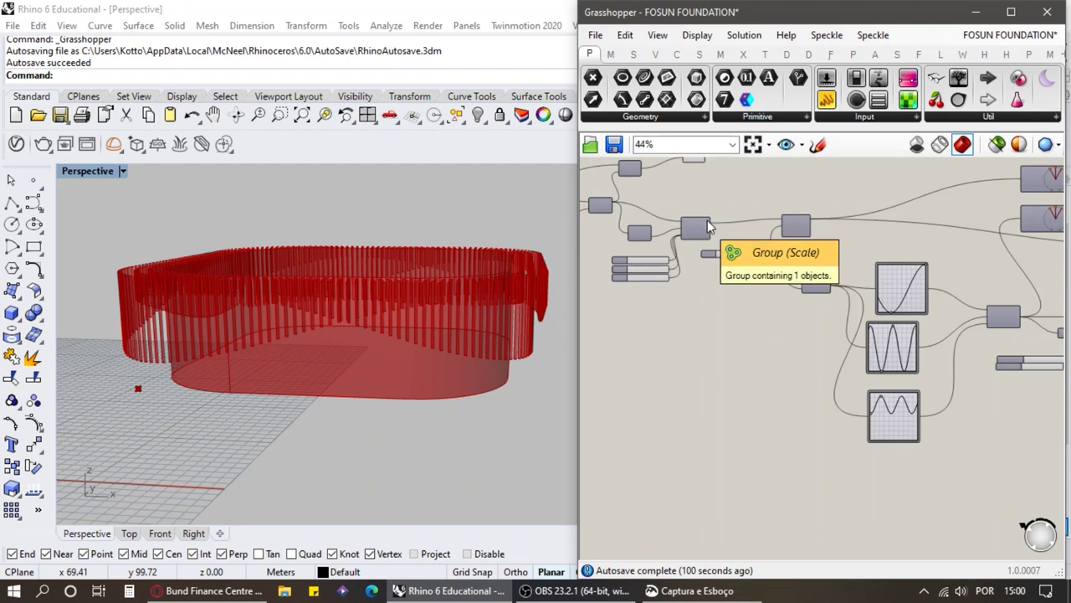
pyautogui.scroll(3, 753, 268)
pyautogui.doubleClick(736, 275)
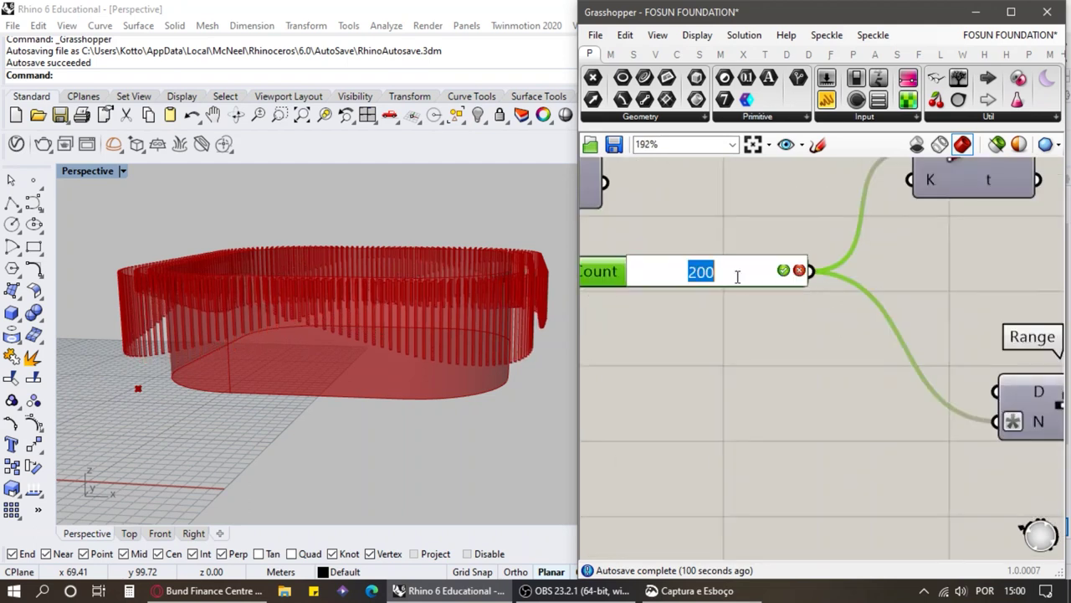
pyautogui.write('0')
pyautogui.press('BackSpace')
pyautogui.write('100')
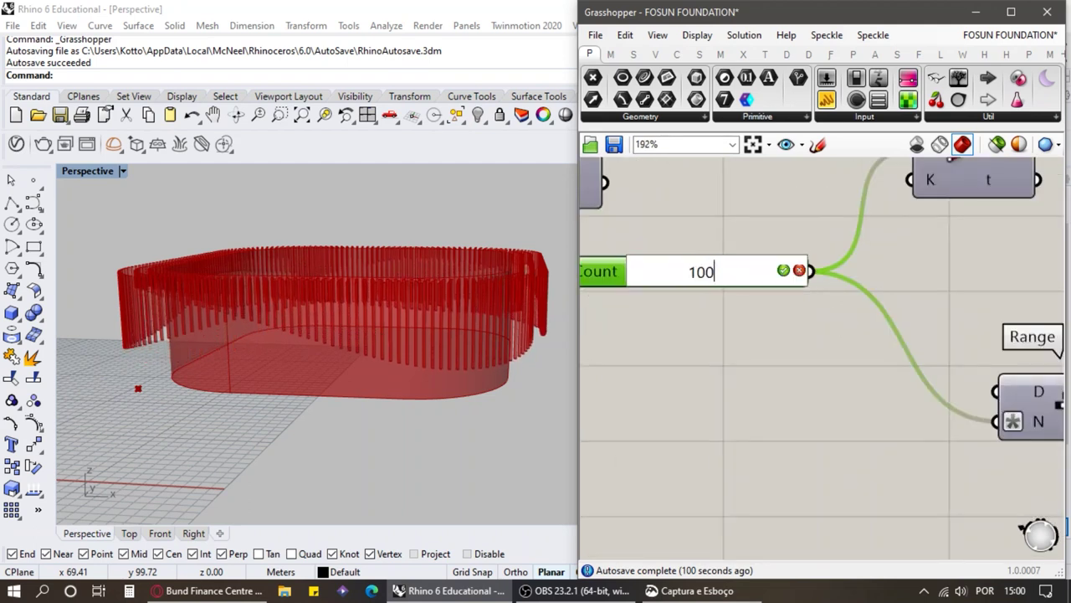
pyautogui.press('Return')
pyautogui.click(724, 232)
# Step: Minimize the Grasshopper window and examine the moving tube facade from a low side view in Rhino
pyautogui.moveTo(343, 267); pyautogui.dragTo(399, 227, button='right')
pyautogui.click(976, 12)
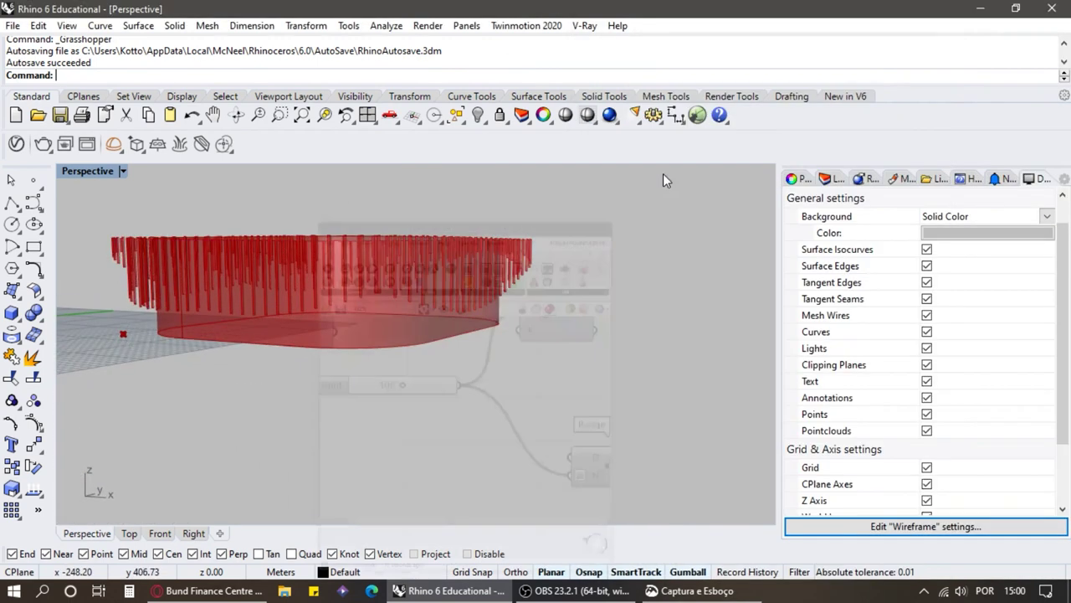
pyautogui.moveTo(395, 231); pyautogui.dragTo(418, 238, button='right')
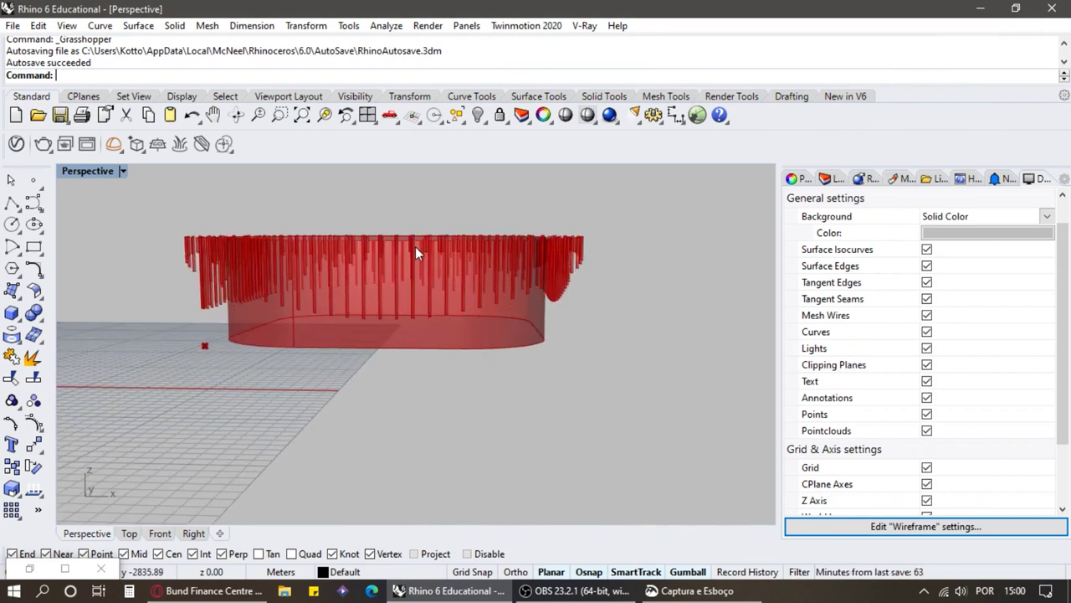
# Step: Reopen the Grasshopper window and pause the running Timer
pyautogui.click(698, 120)
pyautogui.scroll(-4, 681, 211)
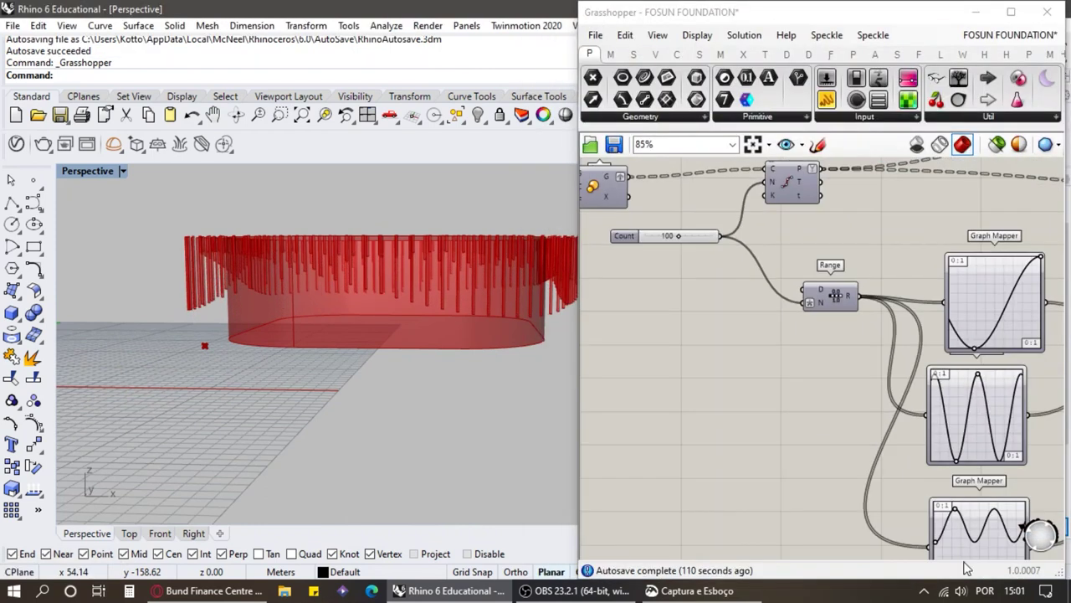
pyautogui.click(924, 590)
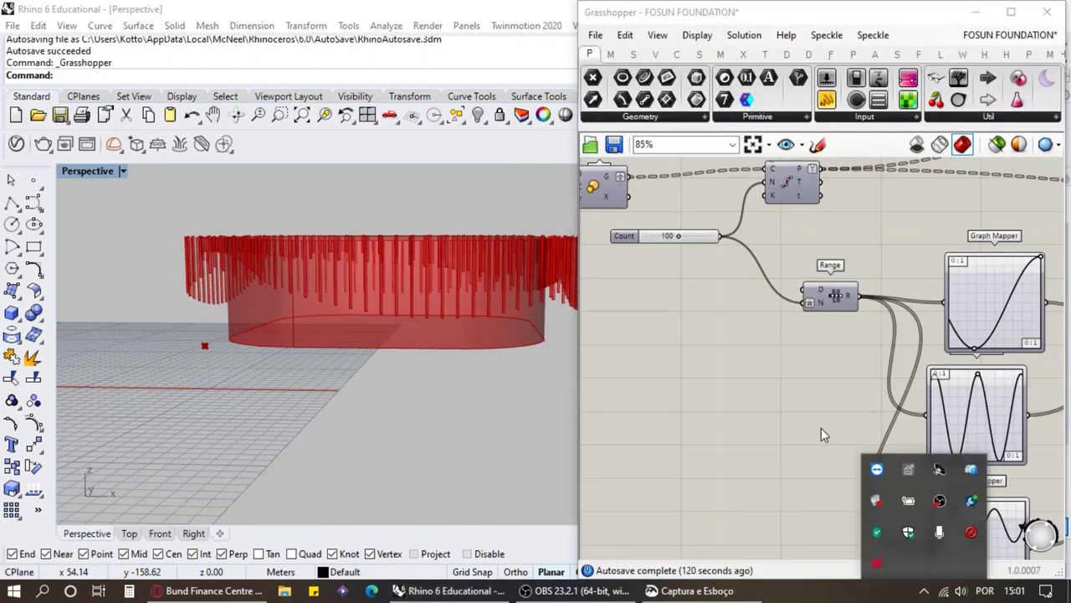
# Step: Attach a panel to the Remap Numbers result above the Shift List and place a copy of it alongside
pyautogui.scroll(-5, 681, 303)
pyautogui.scroll(-3, 682, 298)
pyautogui.scroll(10, 871, 330)
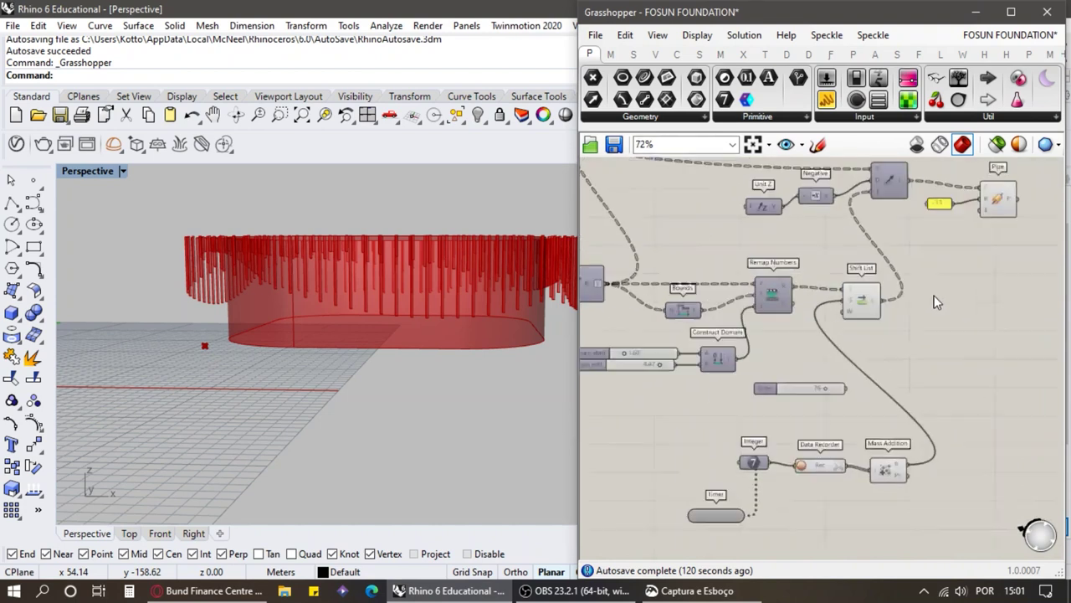
pyautogui.click(827, 100)
pyautogui.moveTo(667, 276); pyautogui.dragTo(676, 222)
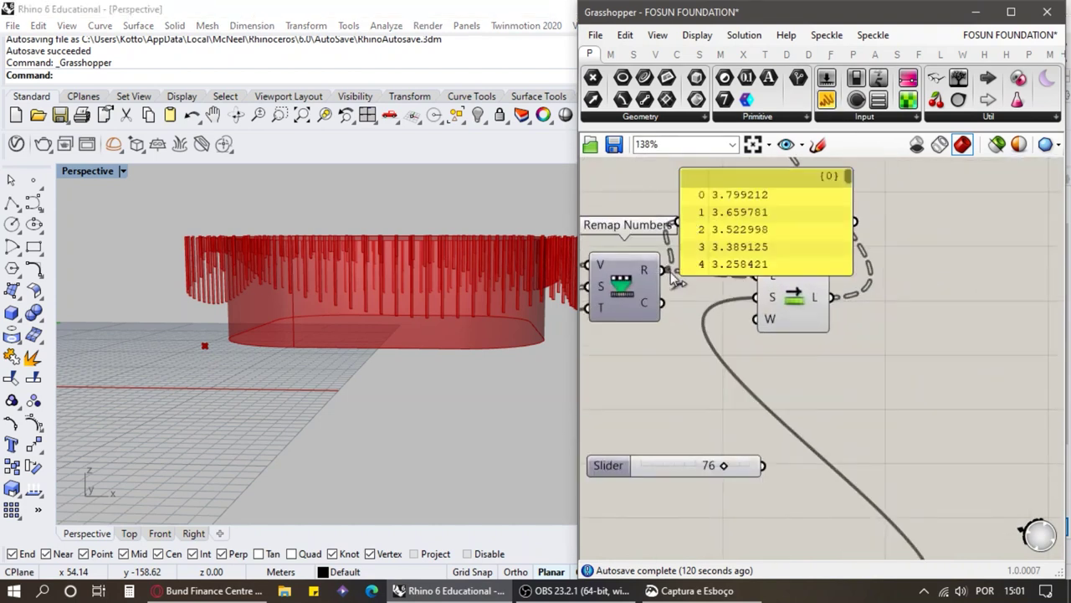
pyautogui.moveTo(803, 209); pyautogui.dragTo(732, 253, button='right')
pyautogui.scroll(-1, 732, 253)
pyautogui.moveTo(732, 254); pyautogui.dragTo(891, 253)
pyautogui.scroll(-1, 816, 235)
pyautogui.scroll(3, 684, 240)
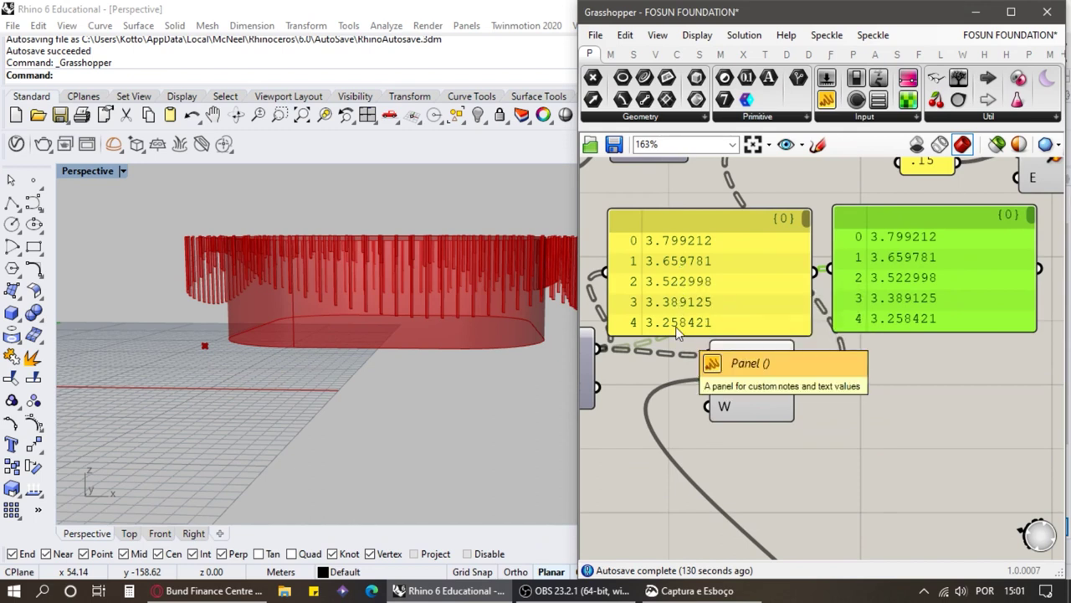
# Step: Examine the remapped values in the two panels together with the Shift List and its Mass Addition input
pyautogui.scroll(-5, 727, 270)
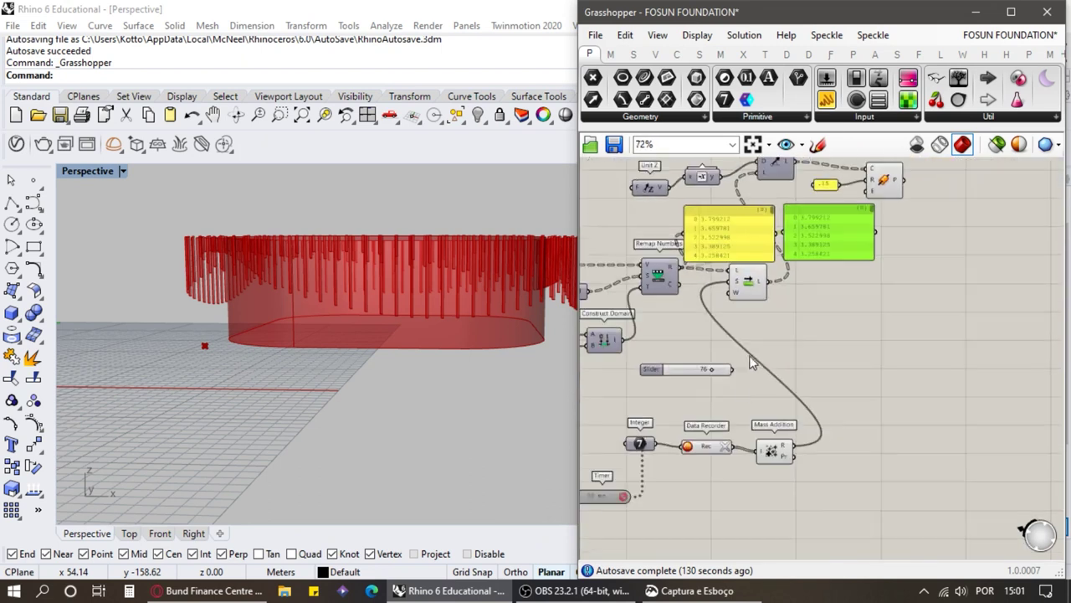
pyautogui.scroll(4, 753, 377)
pyautogui.scroll(-1, 779, 396)
pyautogui.scroll(1, 824, 204)
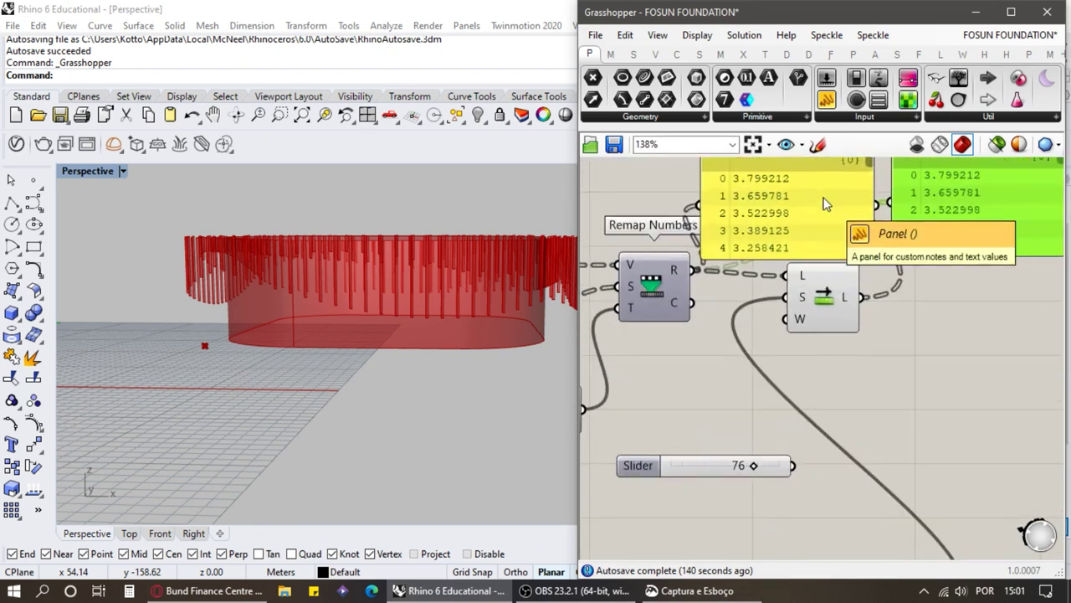
pyautogui.scroll(-1, 714, 393)
pyautogui.scroll(1, 863, 230)
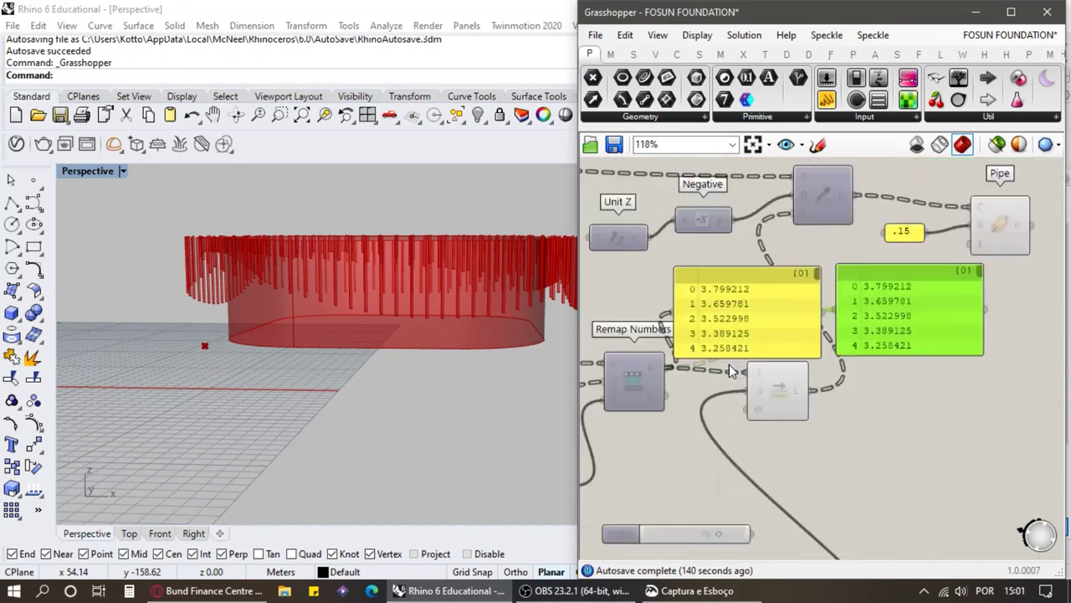
pyautogui.scroll(-2, 864, 219)
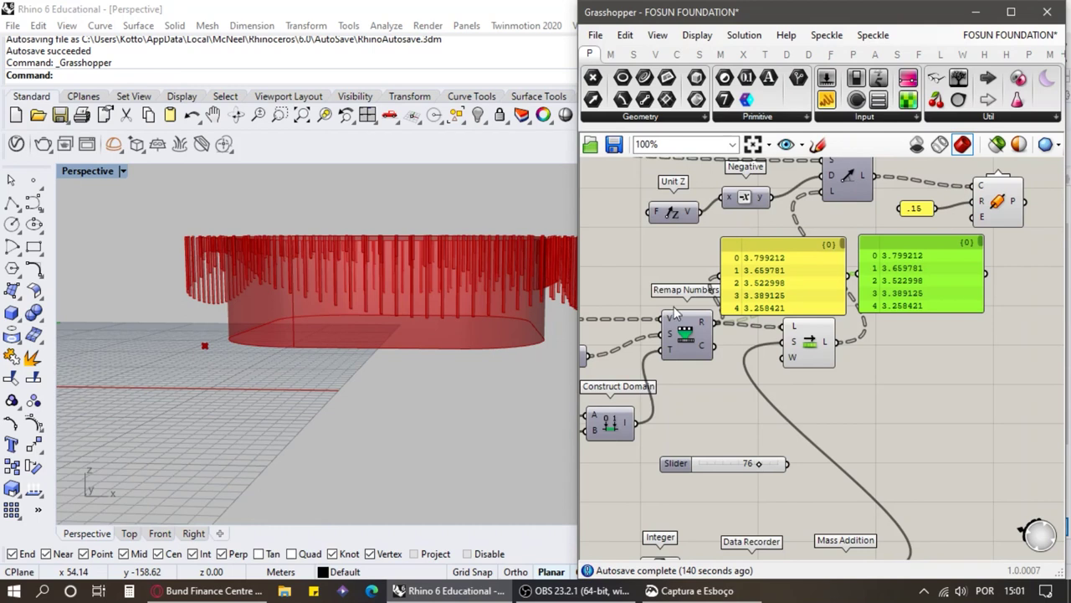
pyautogui.scroll(-2, 738, 222)
# Step: Delete the two value panels above the Shift List
pyautogui.moveTo(382, 311); pyautogui.dragTo(380, 406, button='right')
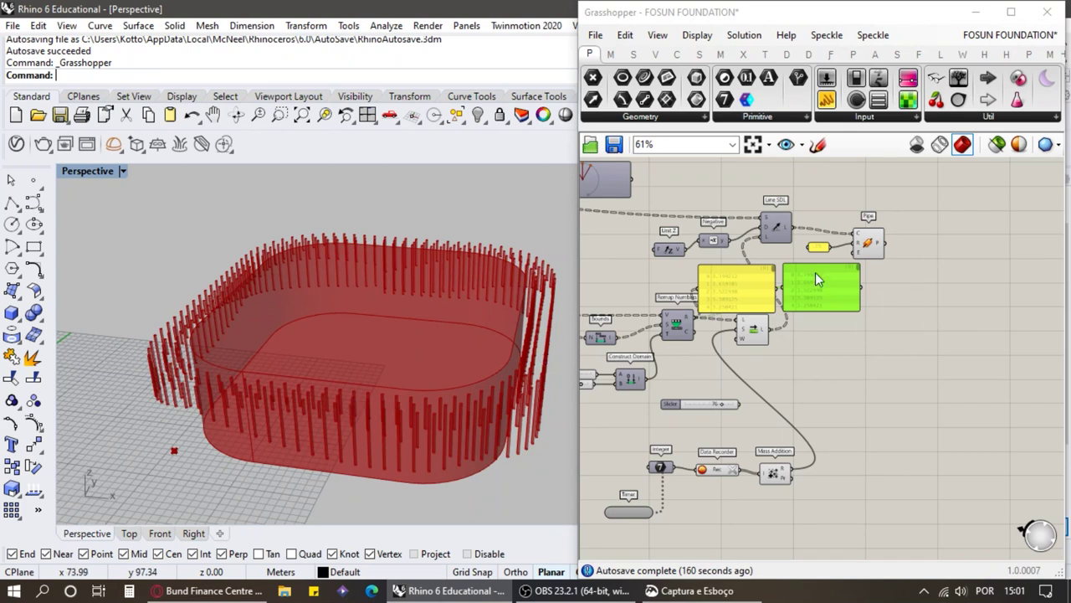
pyautogui.scroll(3, 816, 272)
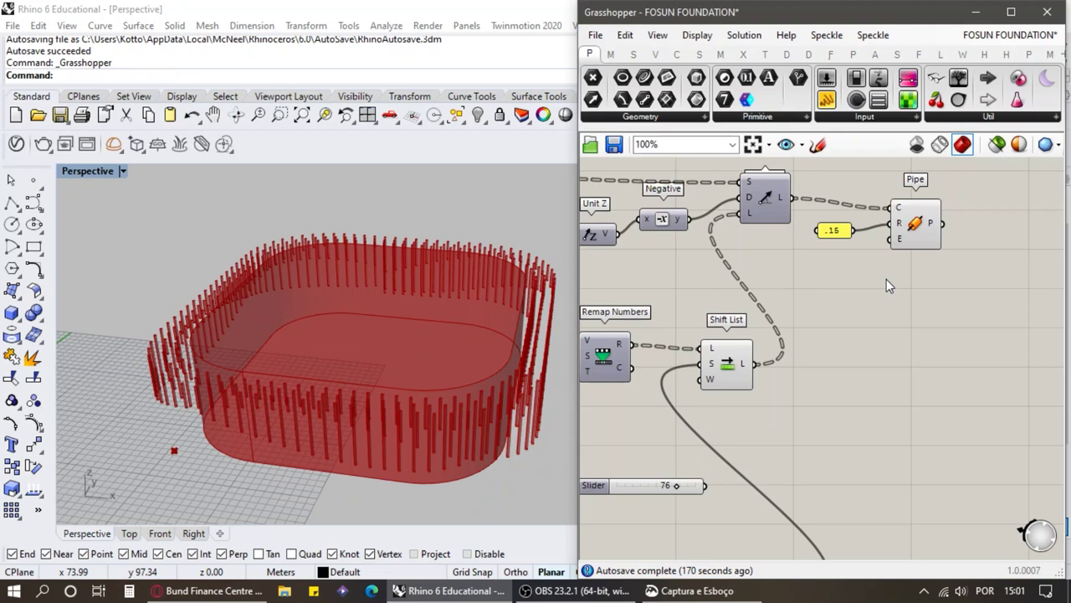
# Step: Restart the paused Timer and examine the animated tube facade from a lower angle
pyautogui.scroll(-3, 961, 270)
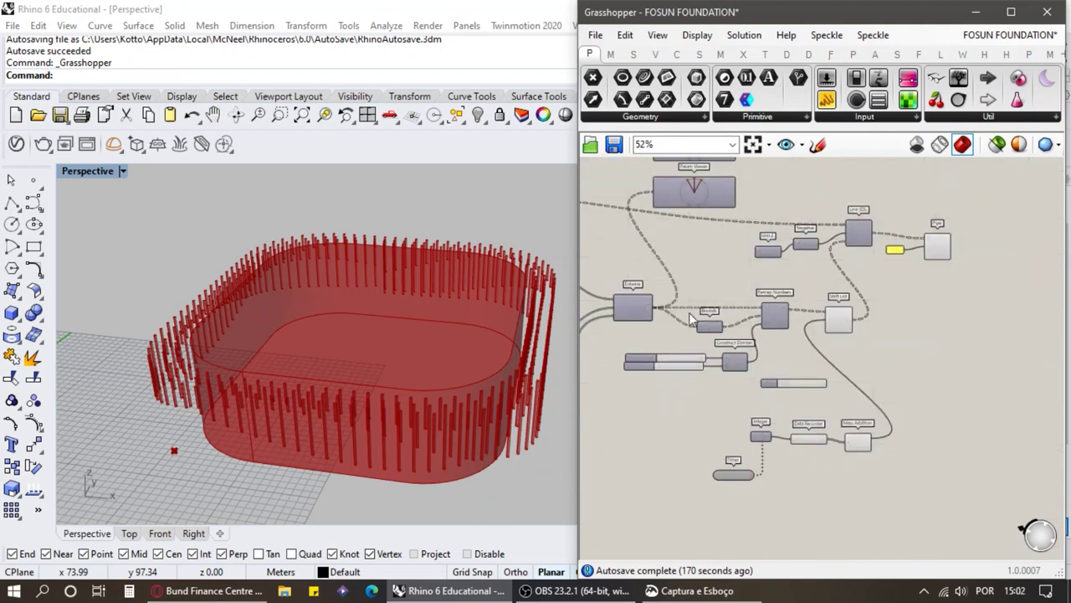
pyautogui.scroll(3, 914, 290)
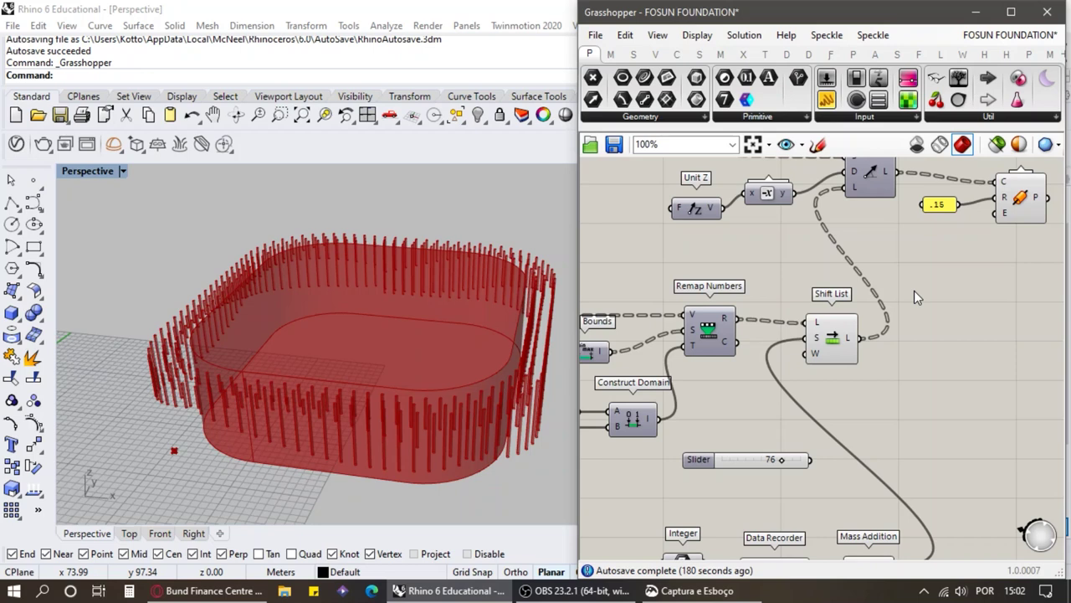
pyautogui.scroll(-4, 868, 323)
pyautogui.scroll(5, 779, 461)
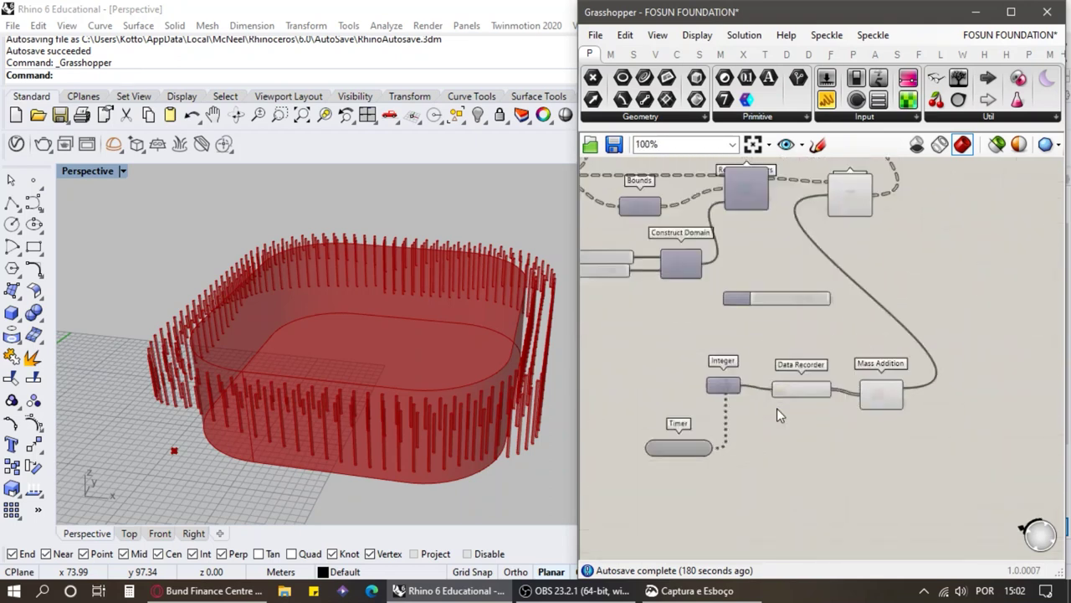
pyautogui.click(925, 594)
pyautogui.click(748, 536)
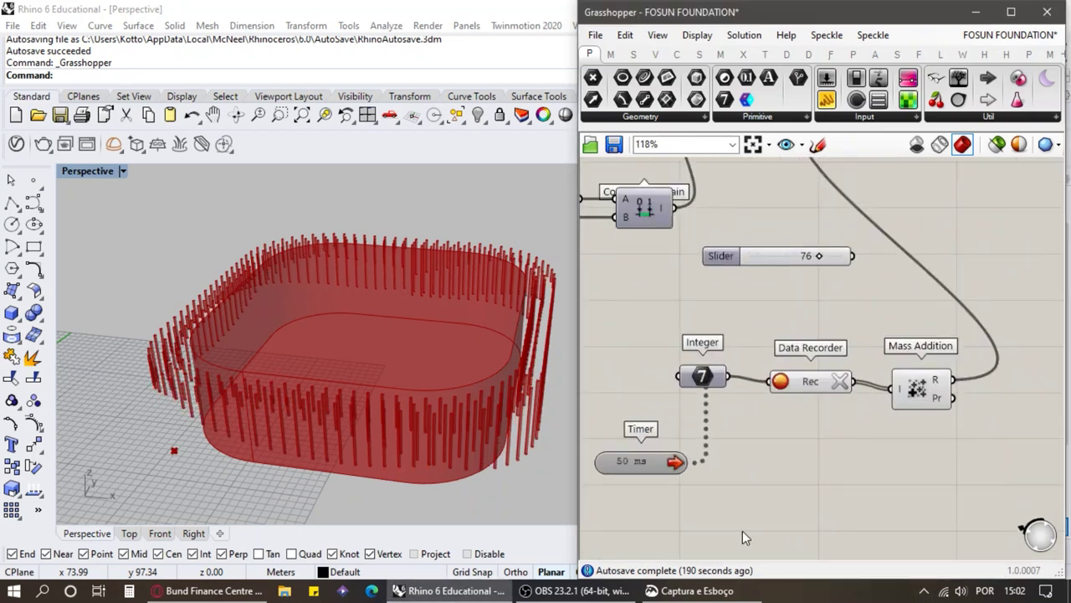
pyautogui.moveTo(498, 465); pyautogui.dragTo(483, 413, button='right')
pyautogui.moveTo(359, 297); pyautogui.dragTo(354, 313, button='right')
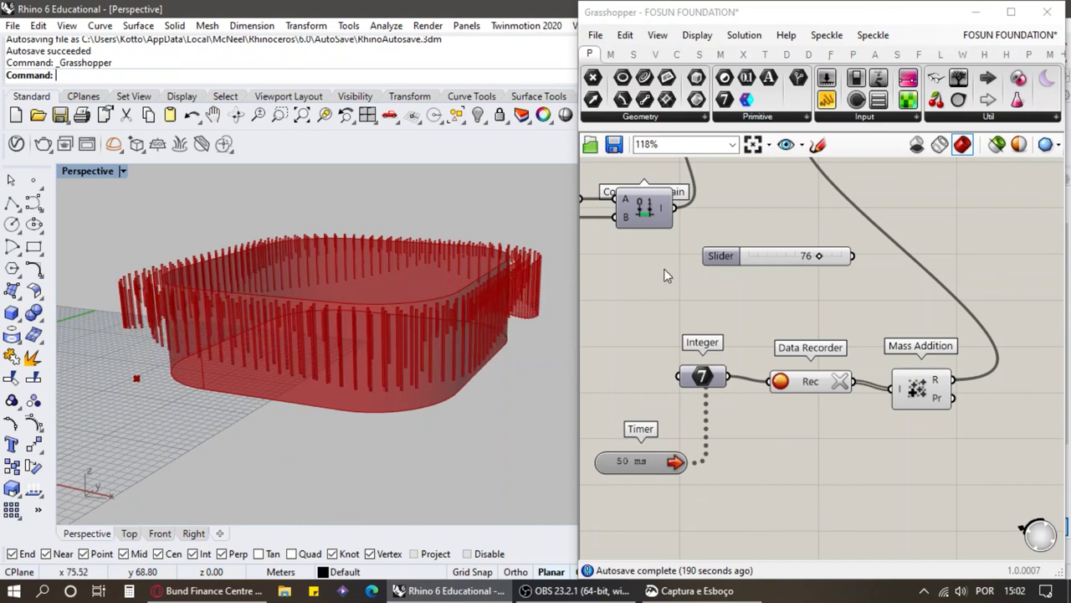
# Step: Examine the component chain from Timer to Pipe and the animated tube facade in the full Rhino viewport
pyautogui.scroll(-5, 777, 391)
pyautogui.scroll(2, 874, 200)
pyautogui.scroll(3, 874, 201)
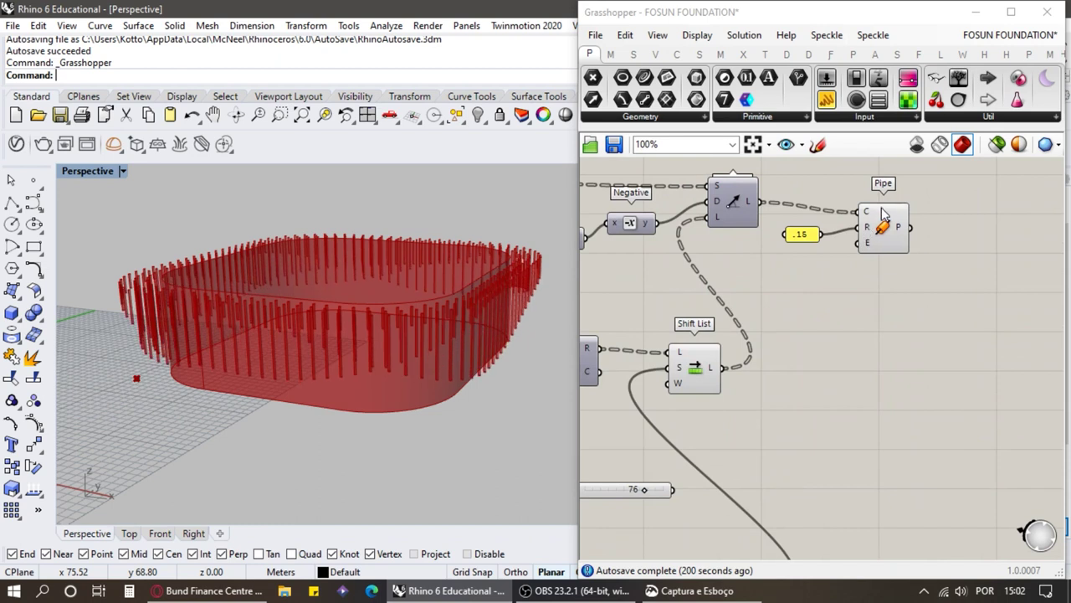
pyautogui.scroll(-1, 886, 210)
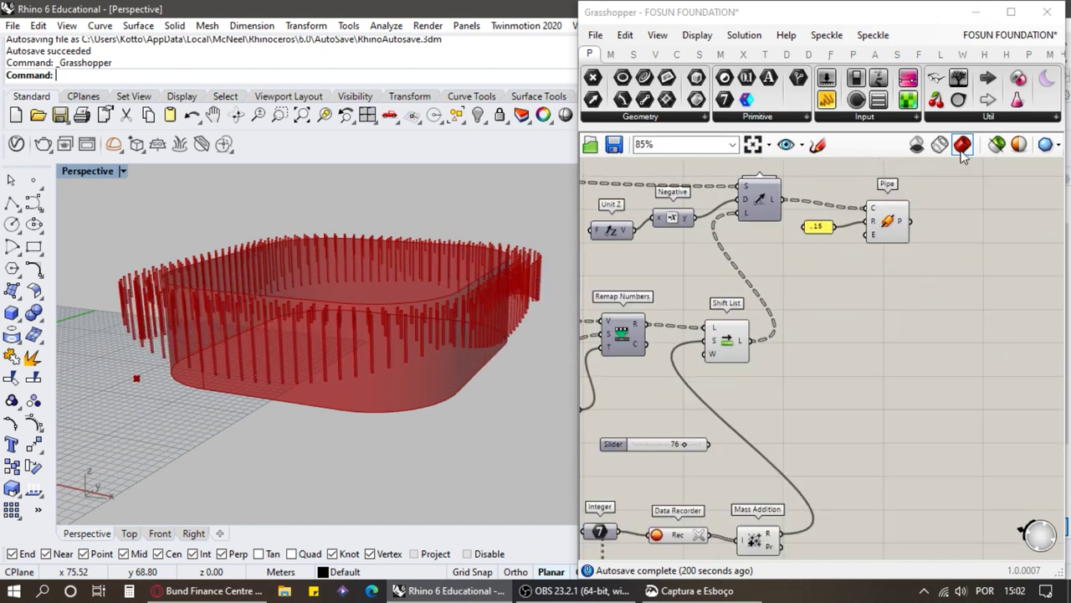
pyautogui.scroll(-3, 960, 206)
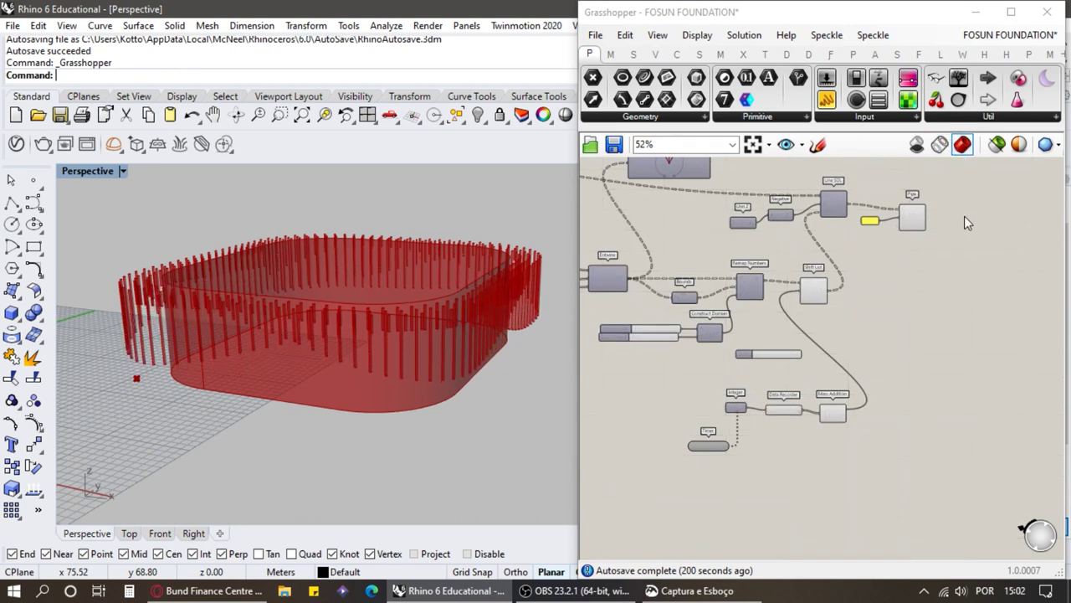
pyautogui.scroll(-2, 964, 220)
pyautogui.click(976, 11)
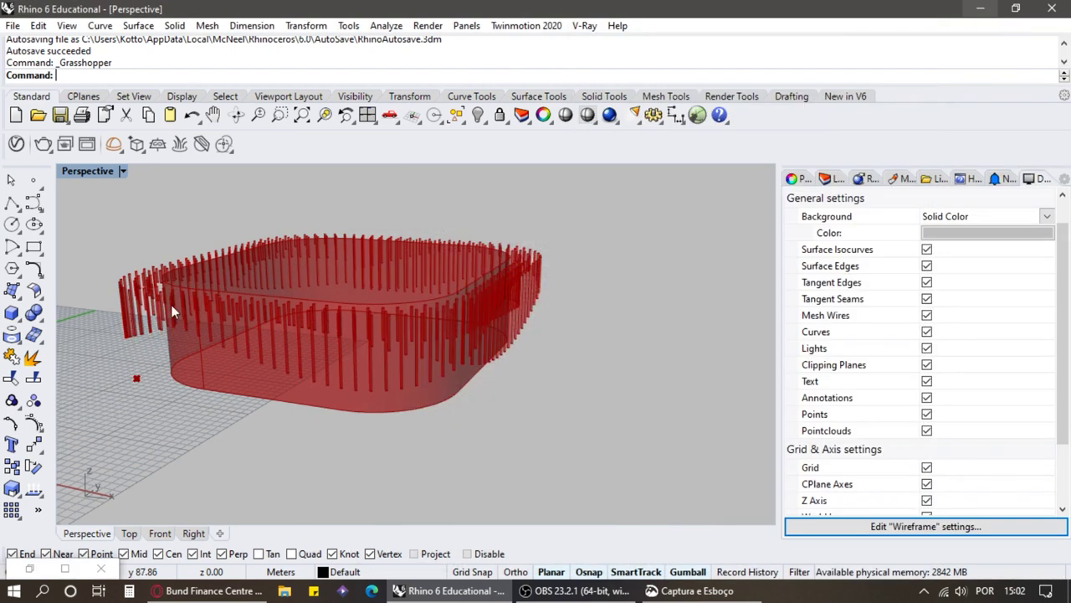
pyautogui.scroll(4, 206, 316)
pyautogui.click(697, 114)
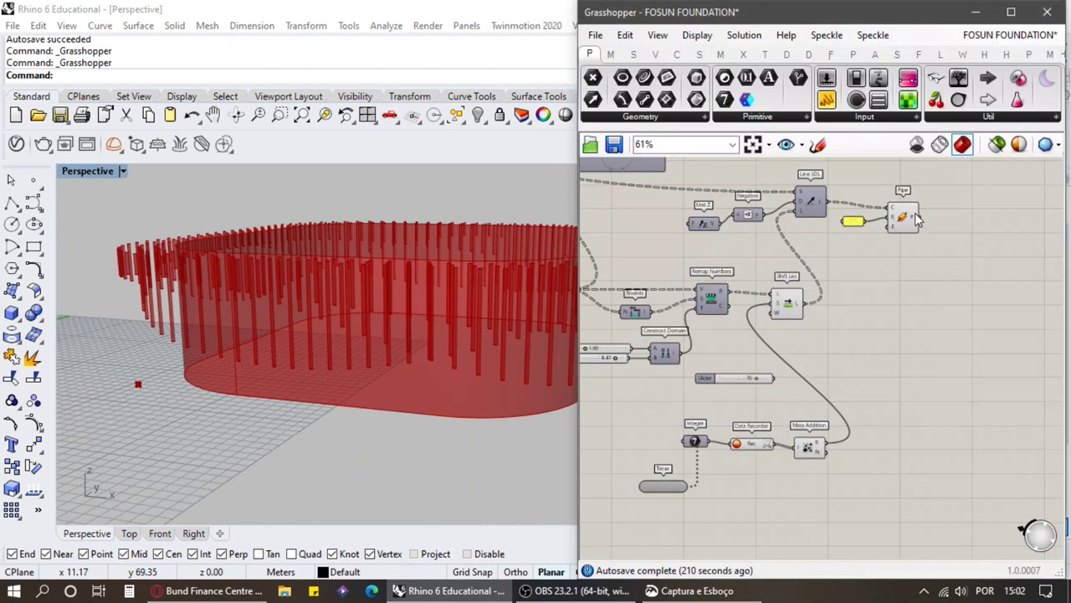
# Step: Reshape the uppermost Graph Mapper's wave by shifting its peak inward and raising its trough to about a third of the graph height
pyautogui.scroll(-6, 975, 242)
pyautogui.scroll(9, 792, 263)
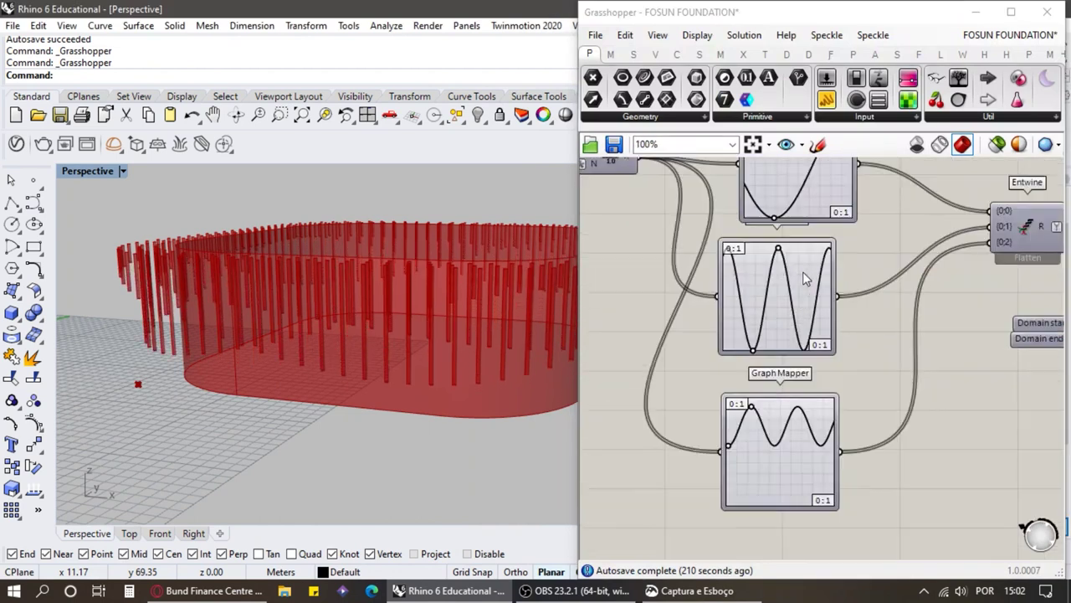
pyautogui.scroll(-2, 640, 339)
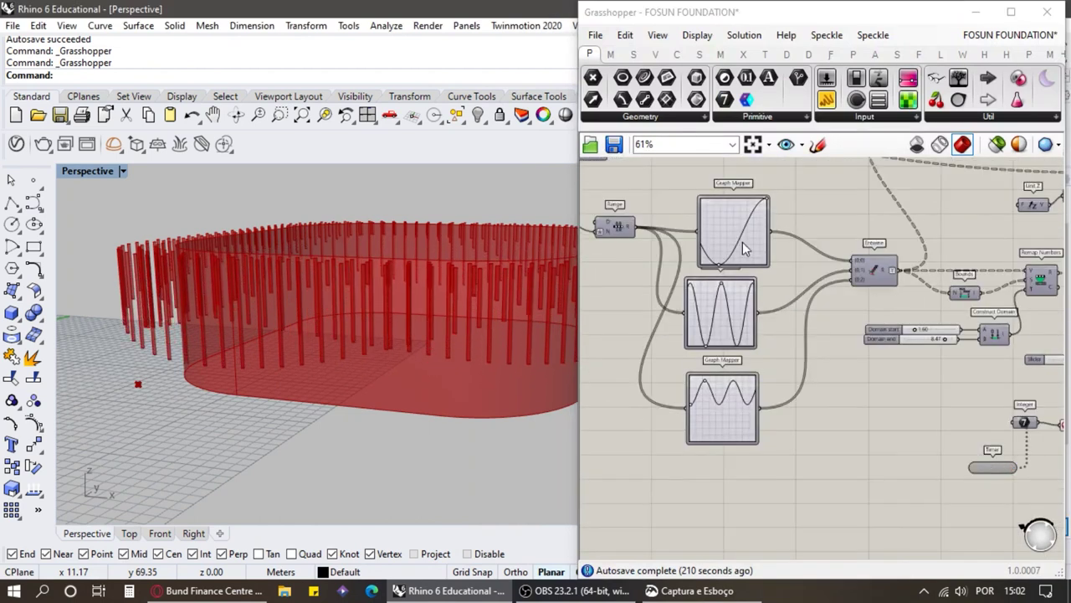
pyautogui.scroll(3, 745, 248)
pyautogui.moveTo(783, 173); pyautogui.dragTo(734, 176)
pyautogui.moveTo(681, 320); pyautogui.dragTo(675, 267)
pyautogui.moveTo(272, 312); pyautogui.dragTo(330, 304, button='right')
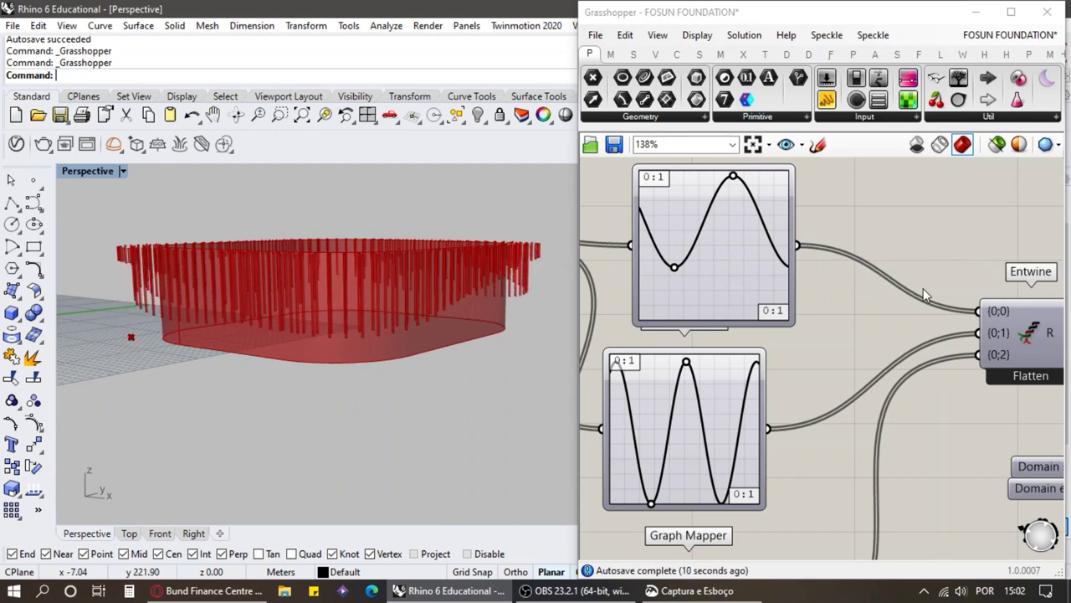
pyautogui.scroll(-5, 813, 297)
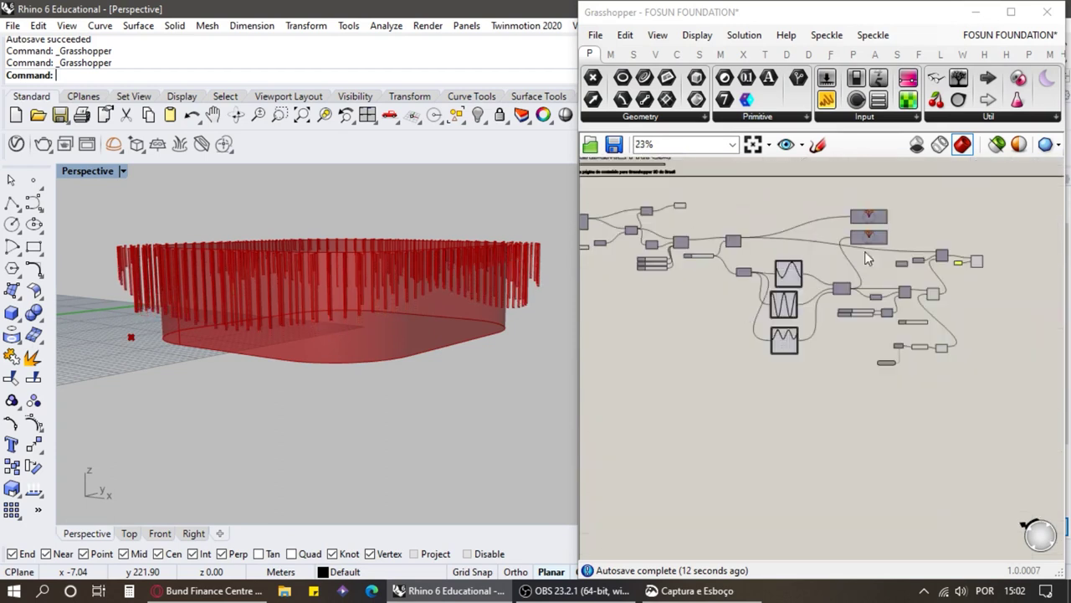